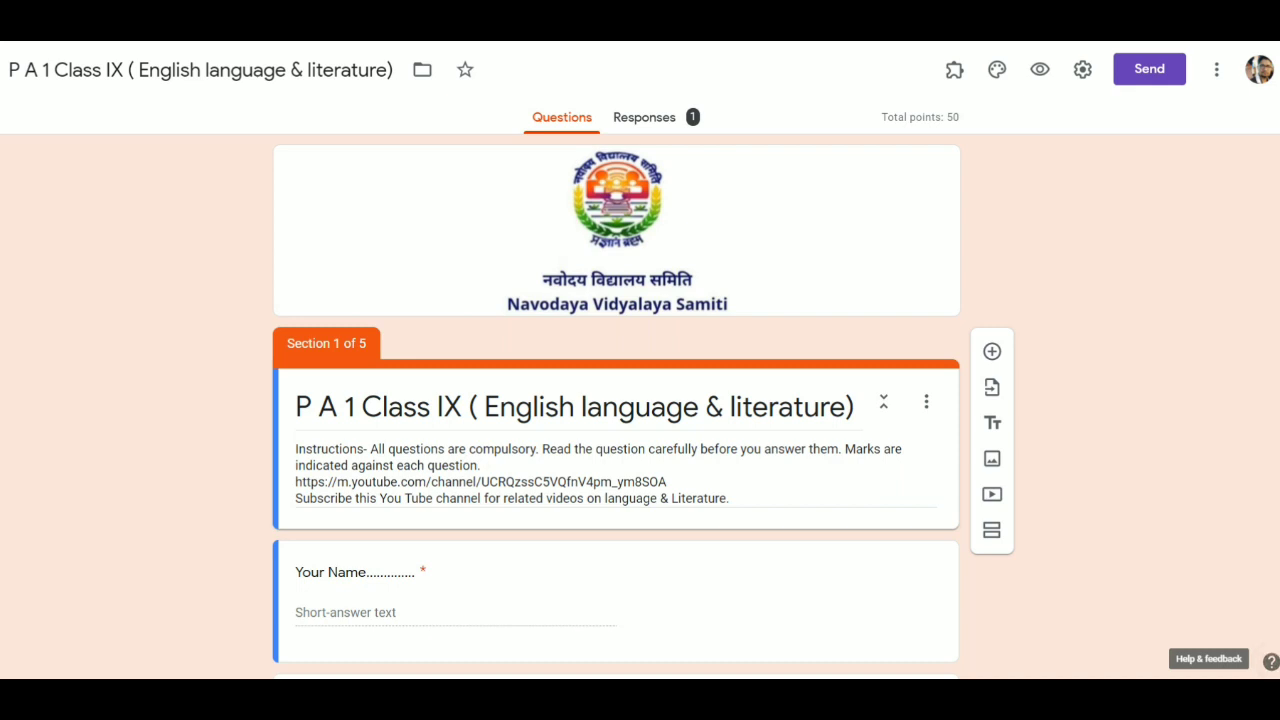
- Add the colleague's e-mail address as an editor collaborator via More > Add collaborators
click(1216, 73)
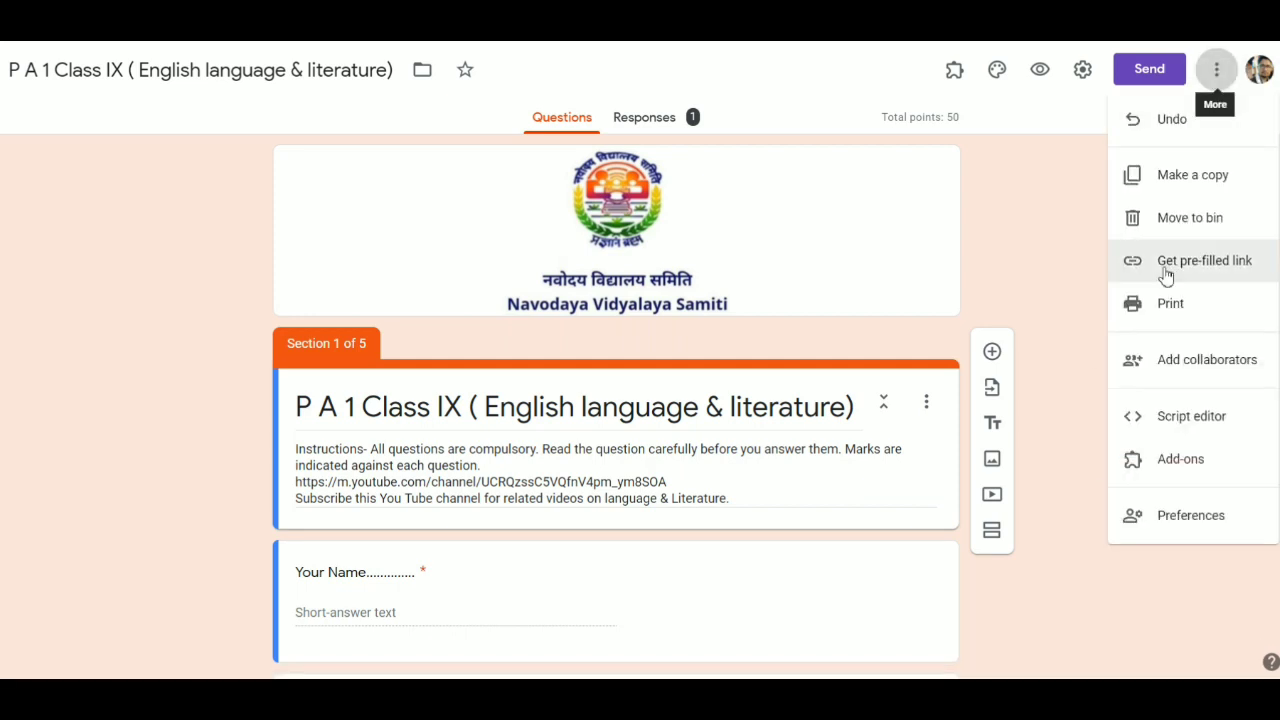
click(1184, 362)
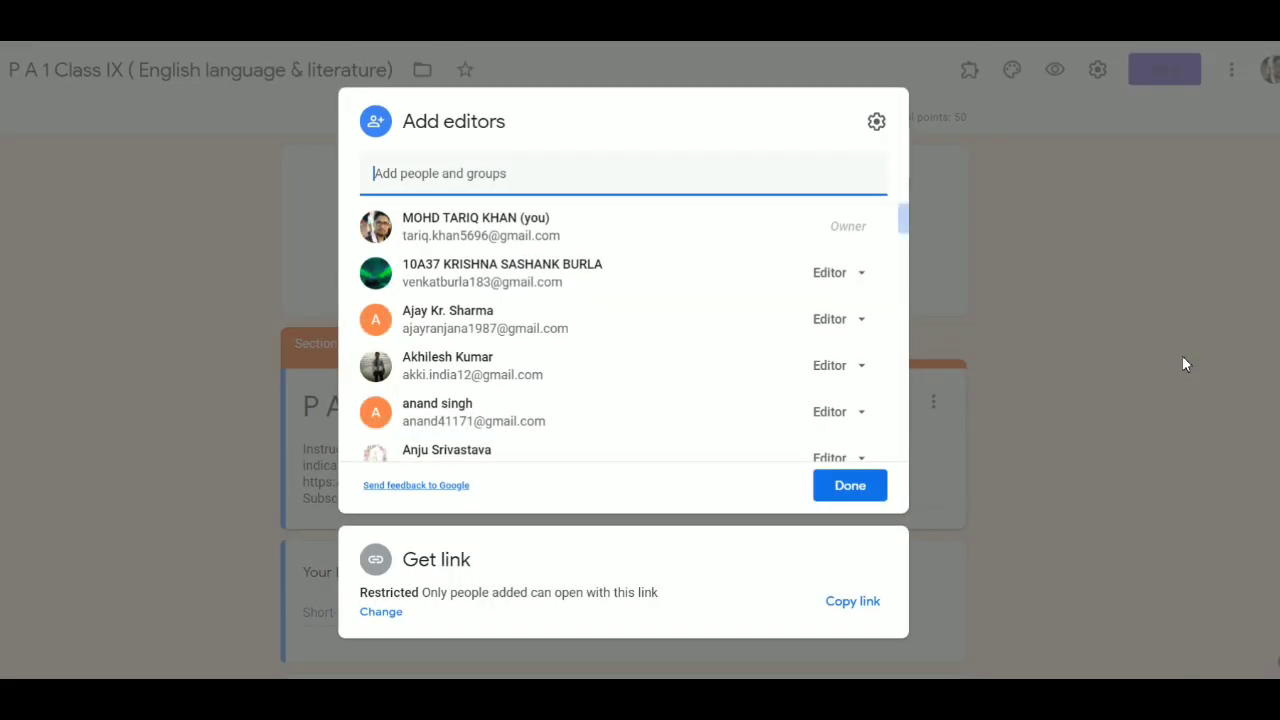
click(376, 178)
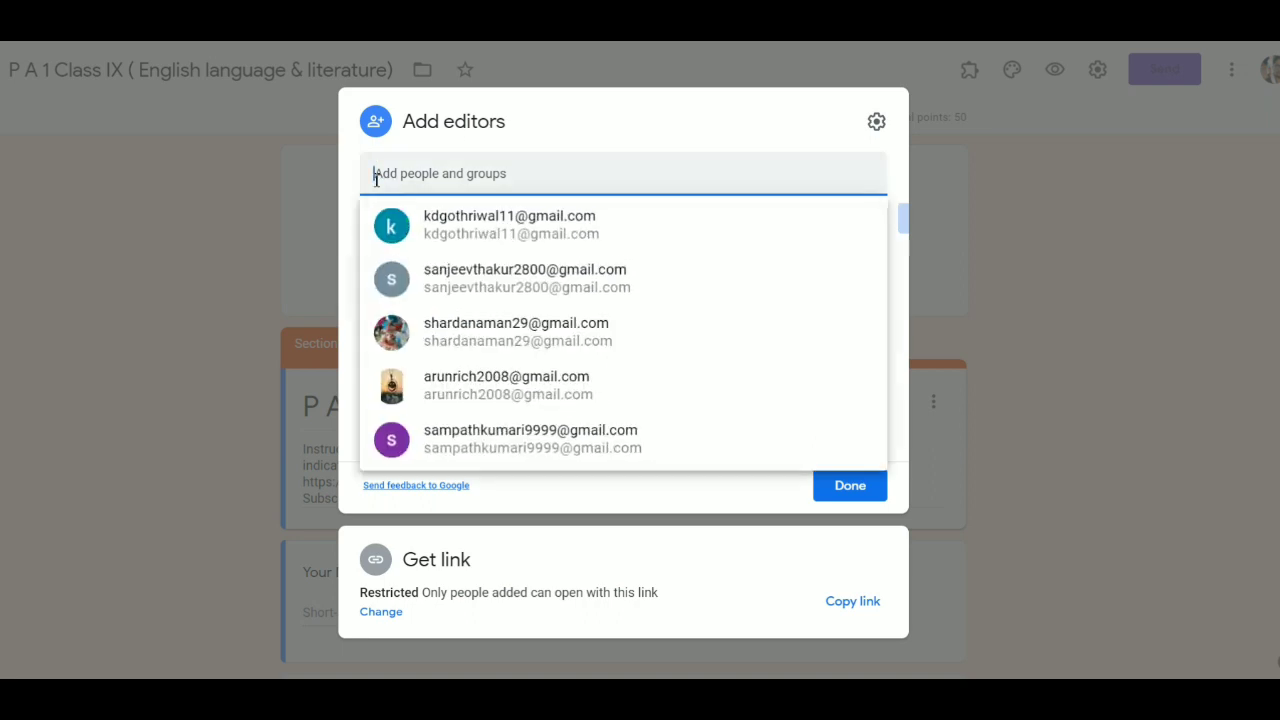
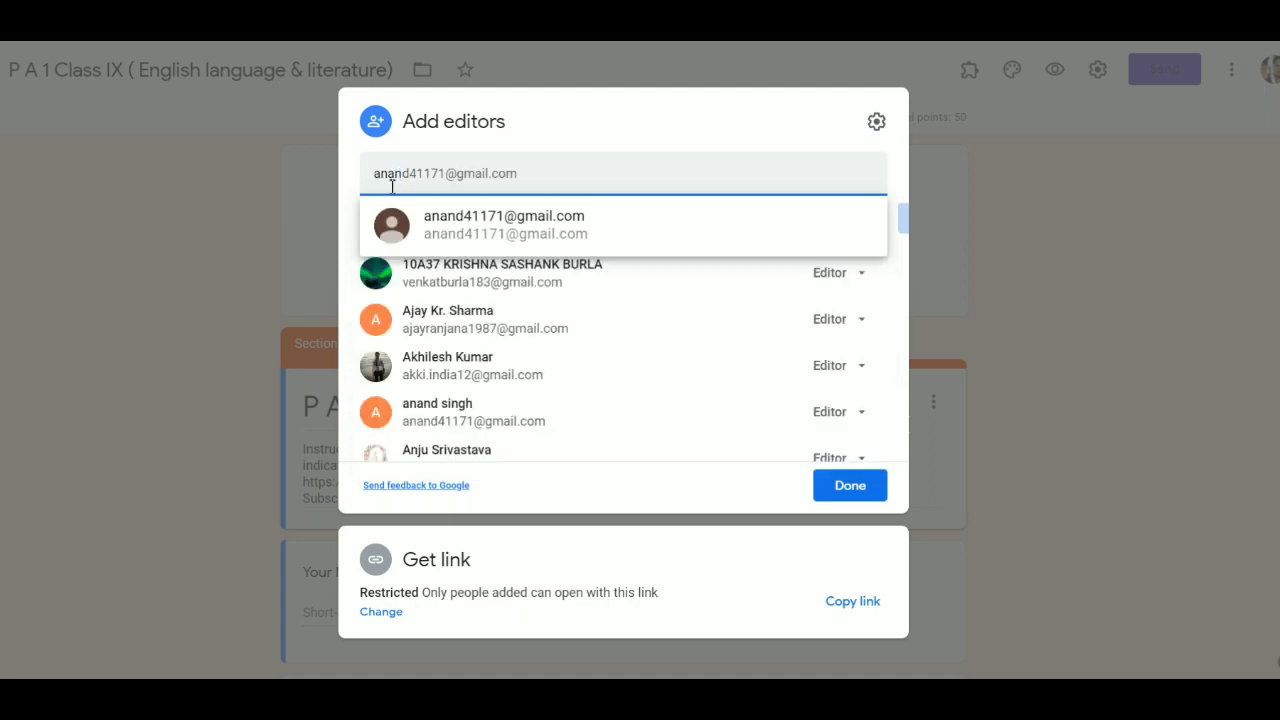
mouse_move(459, 222)
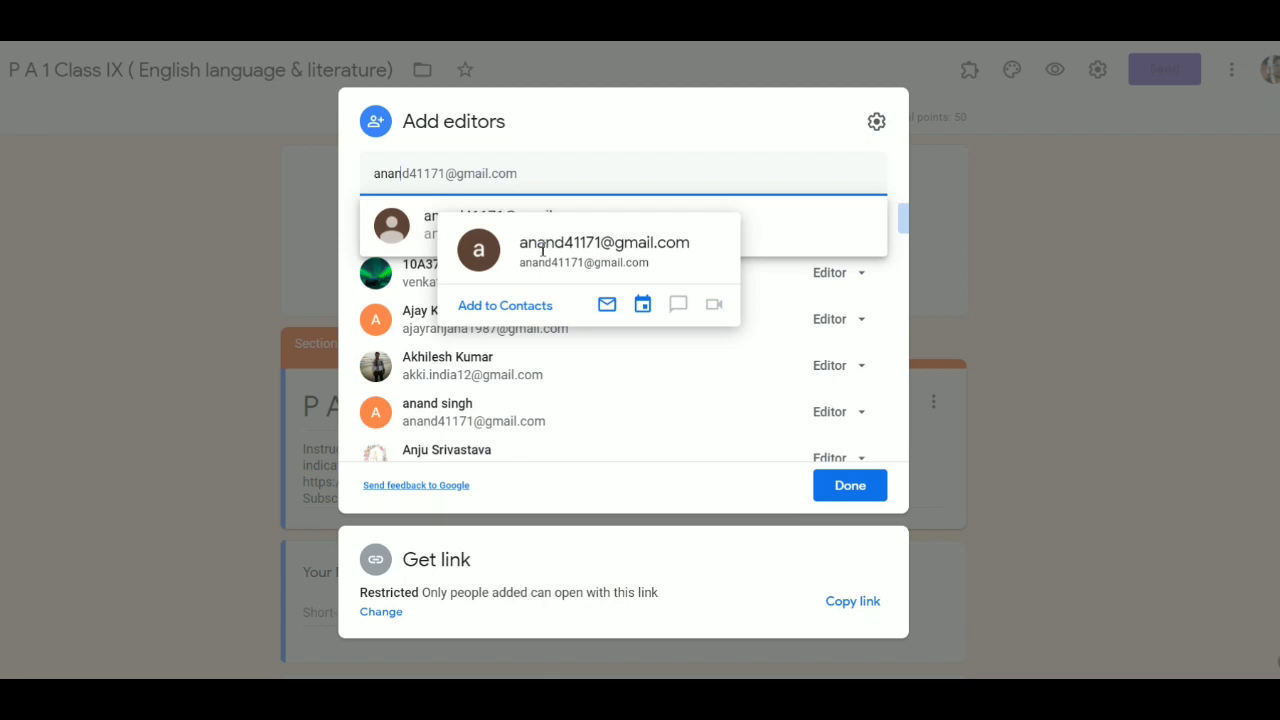
click(427, 234)
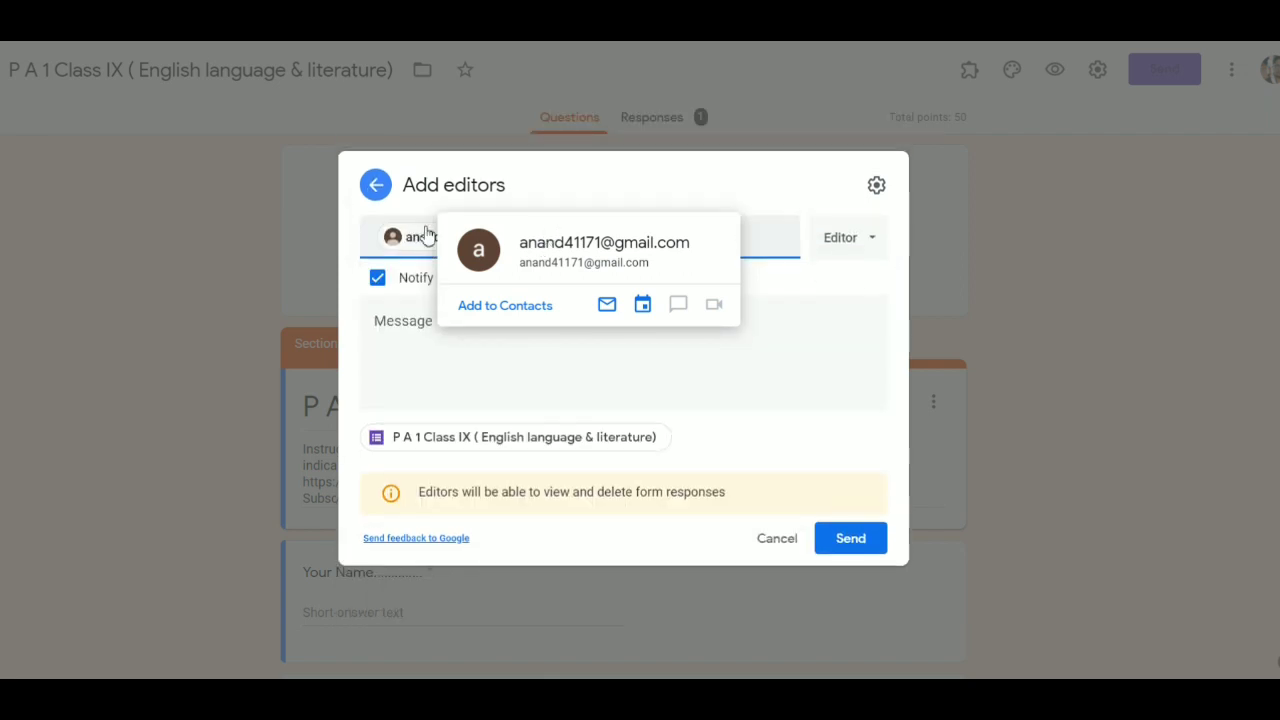
- Send the editor invitation with the note 'Please accept my forms...'
click(391, 325)
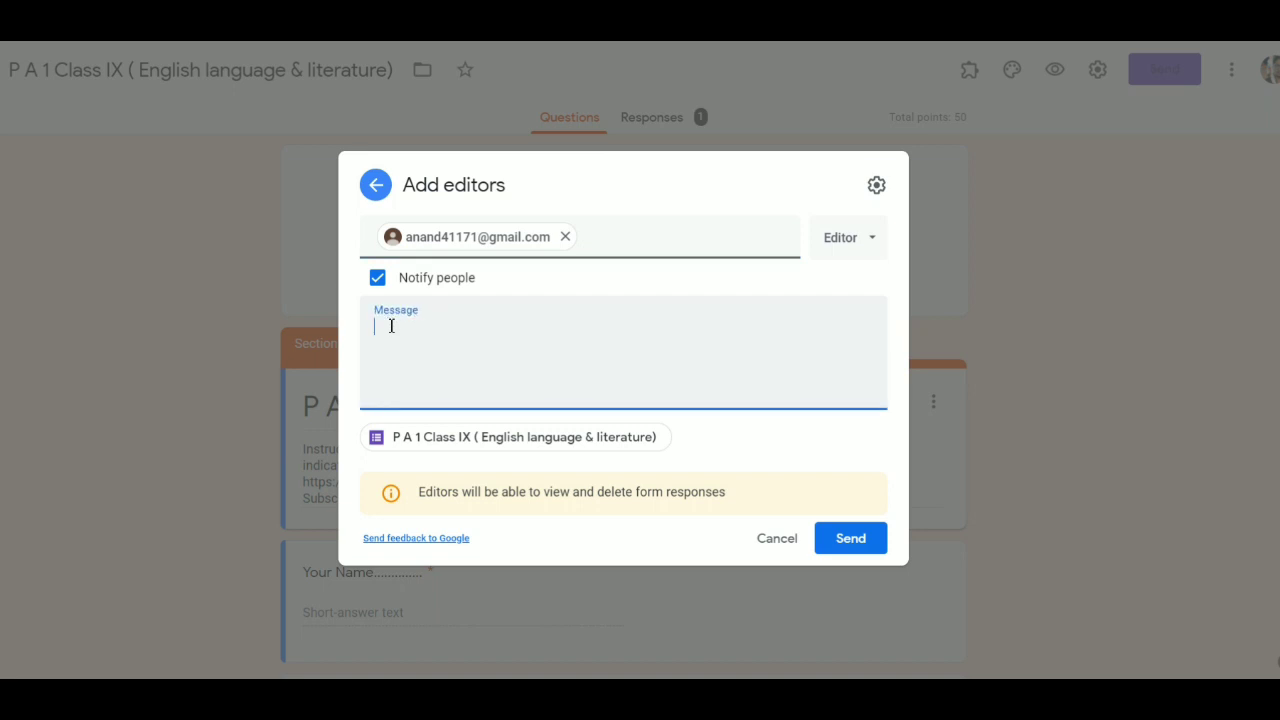
text(Please  accept my f)
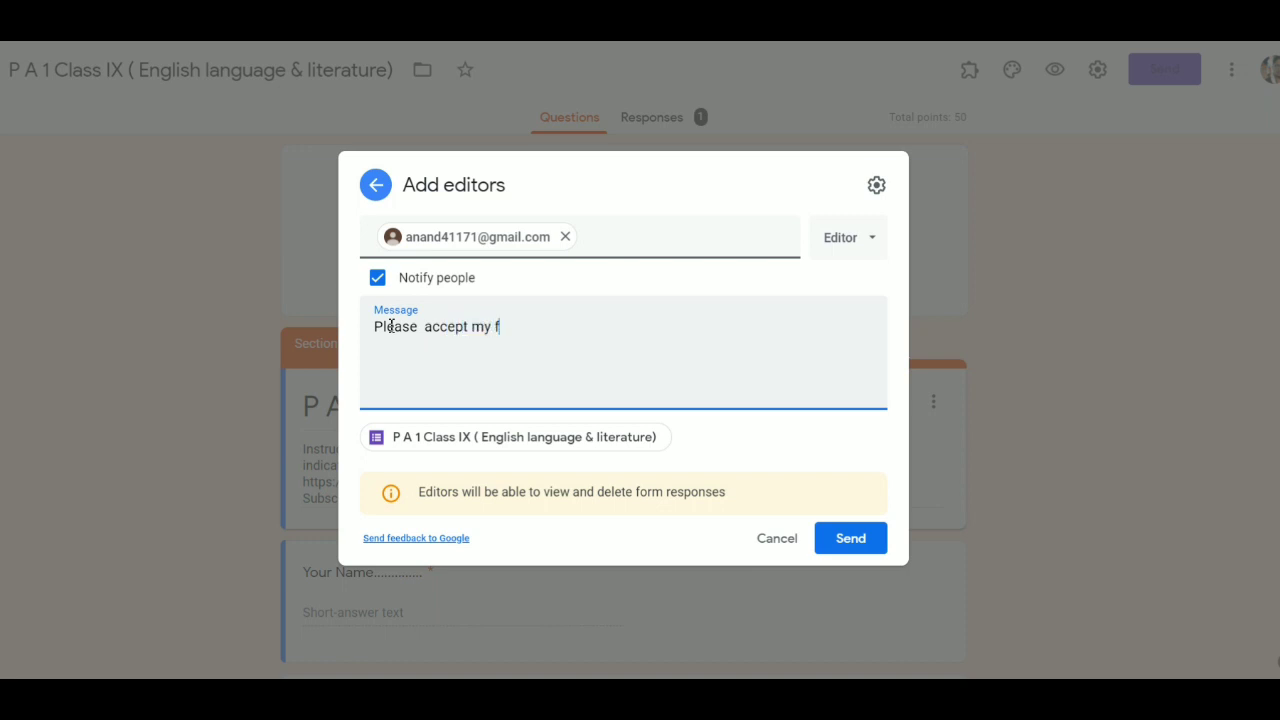
text(orms...)
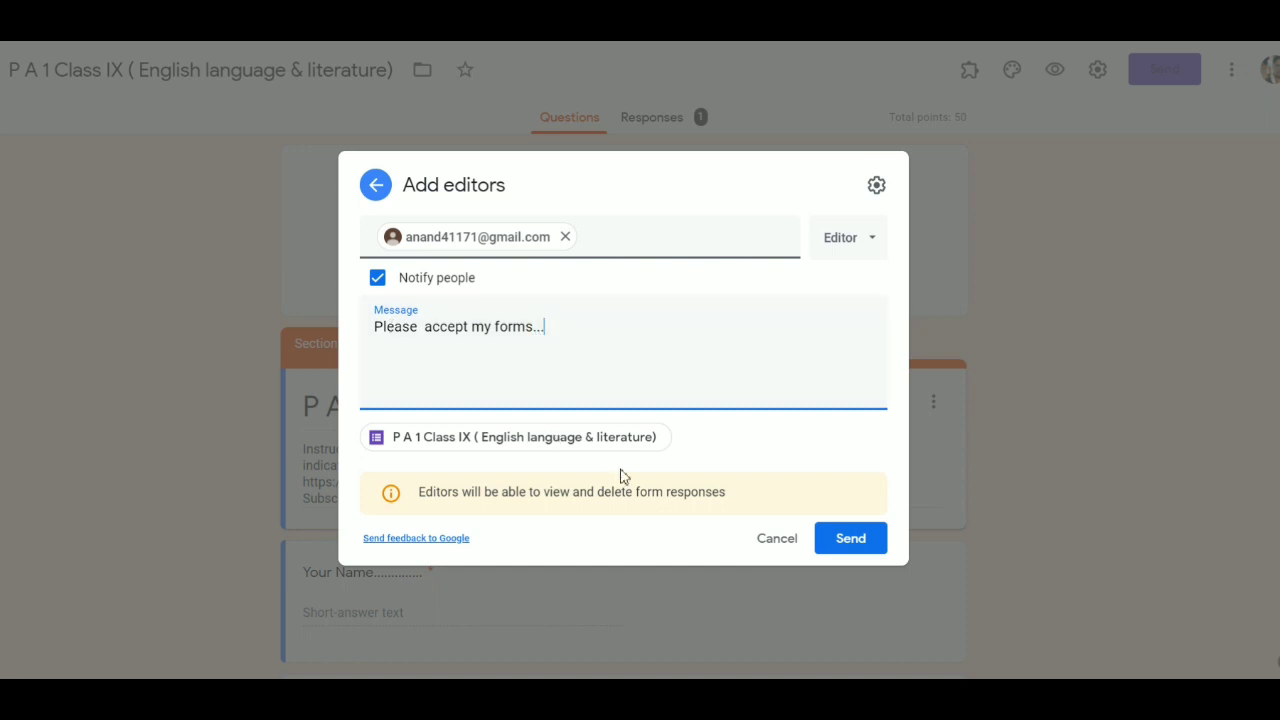
click(837, 543)
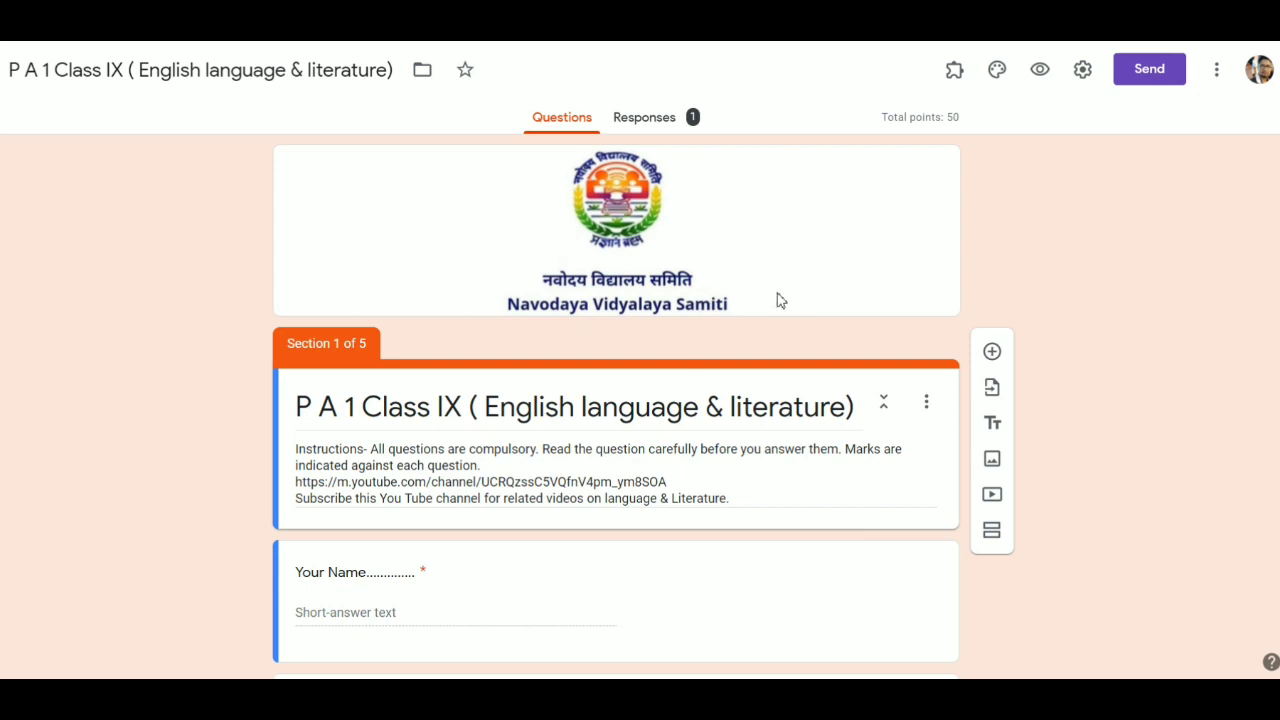
scroll(607, 527, down, 6)
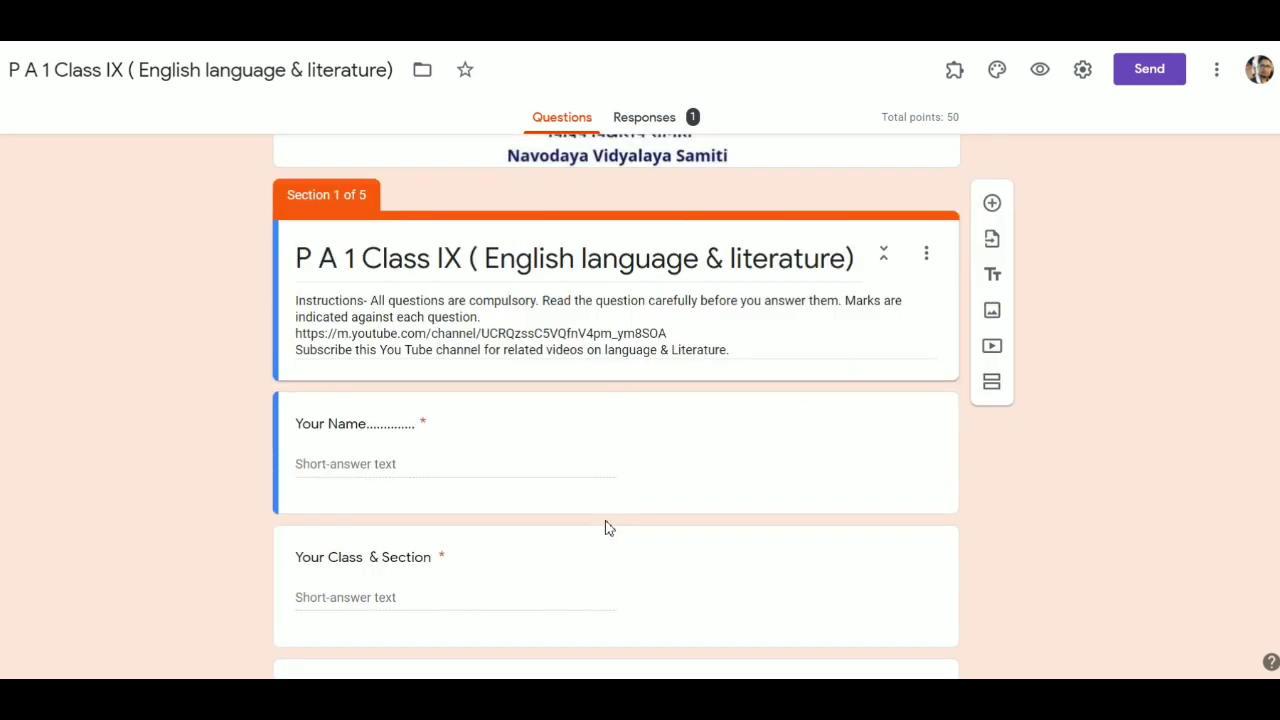
scroll(608, 527, down, 20)
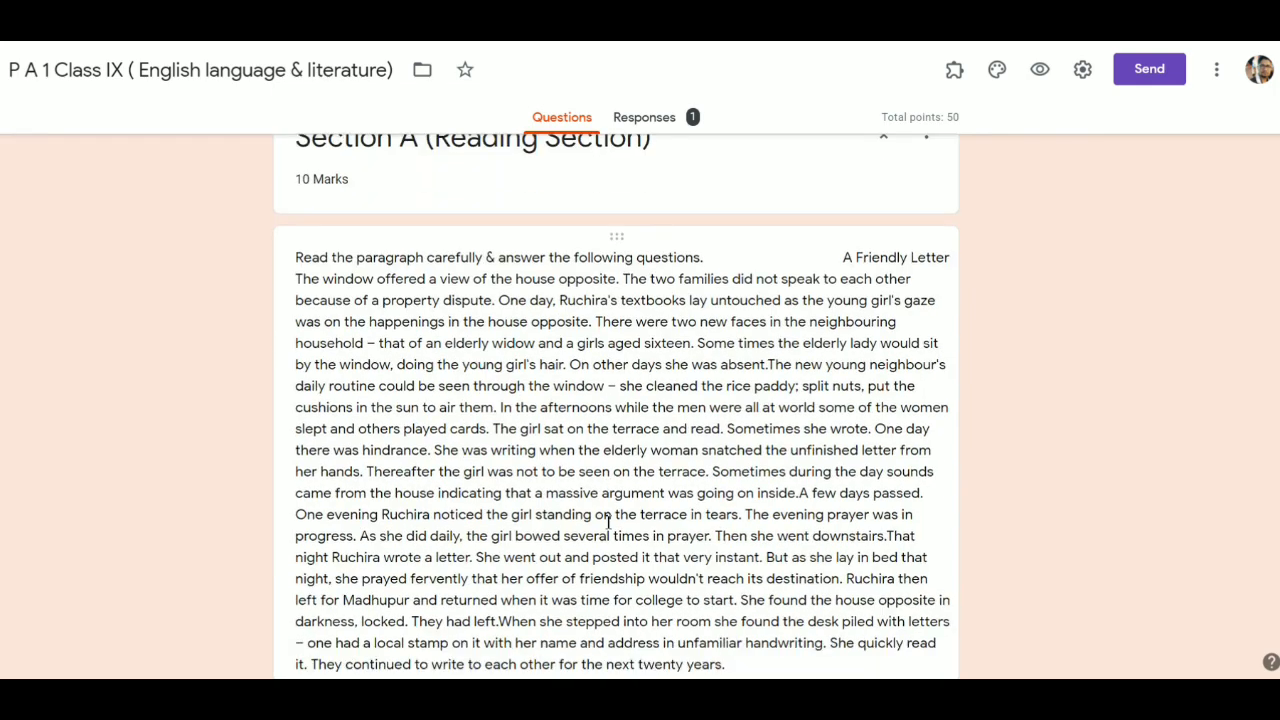
scroll(608, 522, down, 20)
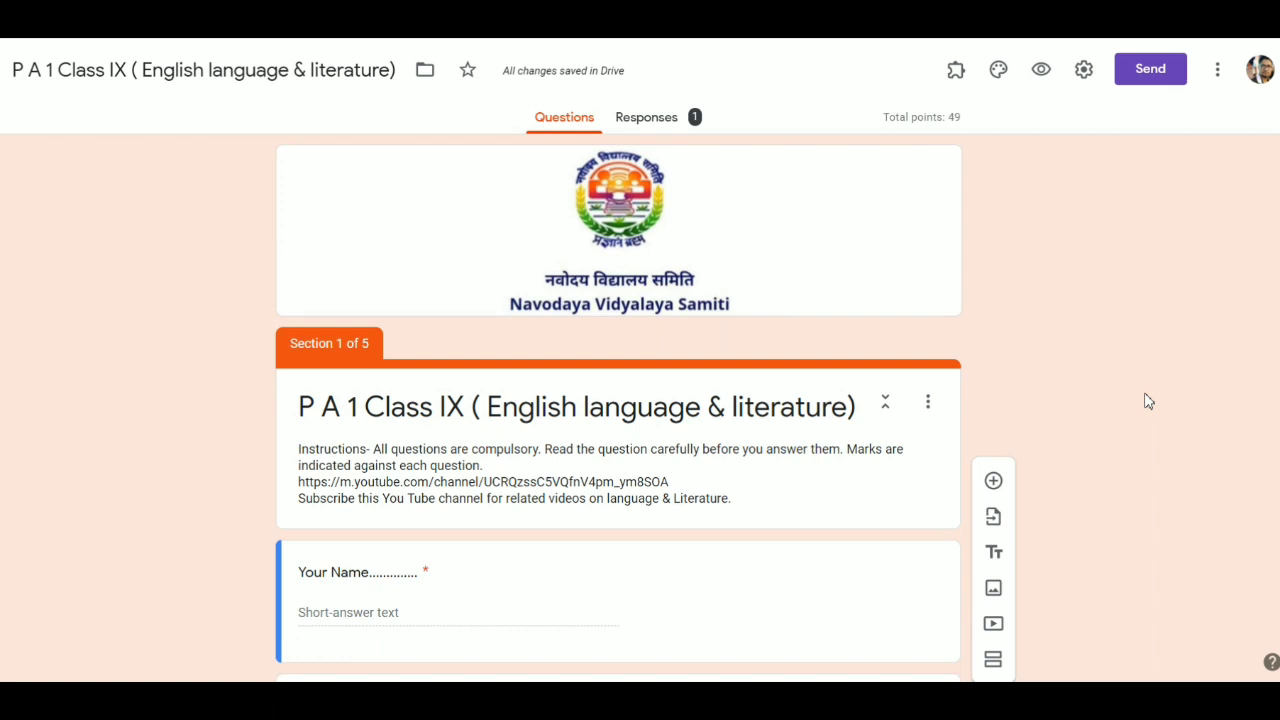
- Make a copy of the form named 'Jnv Kargil Class IX ( English language & literature)'
click(1218, 72)
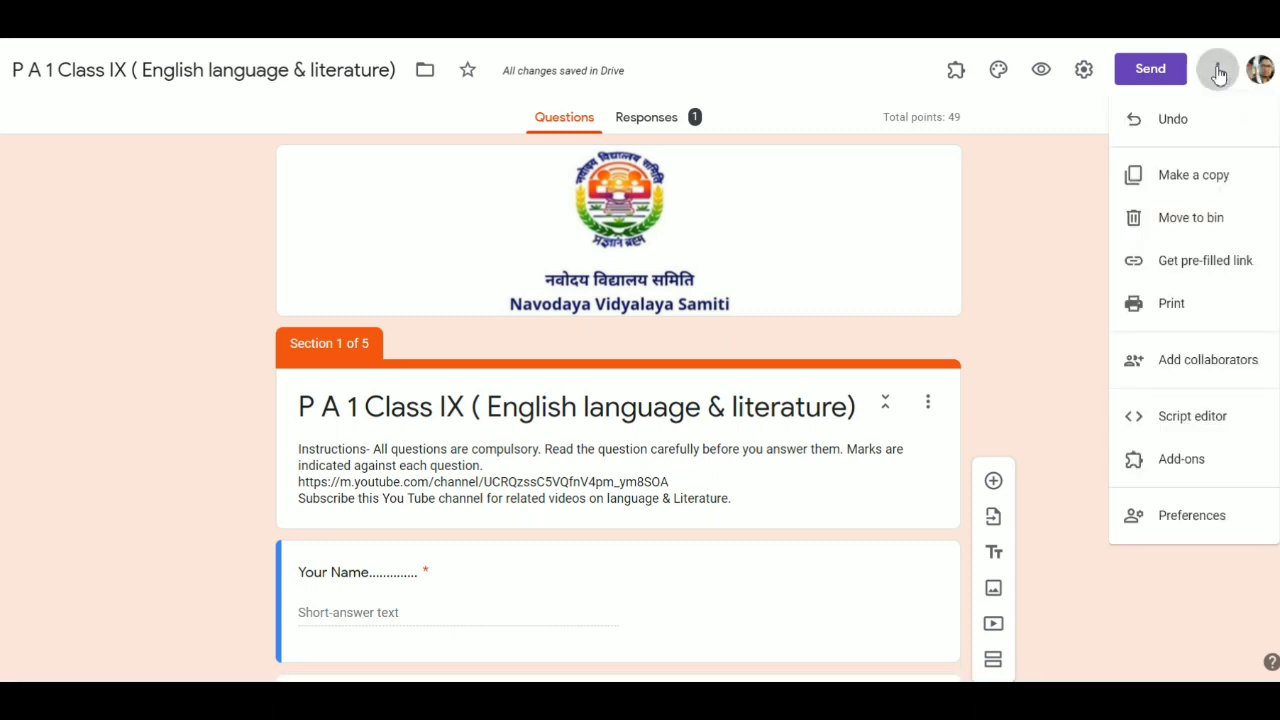
click(1183, 188)
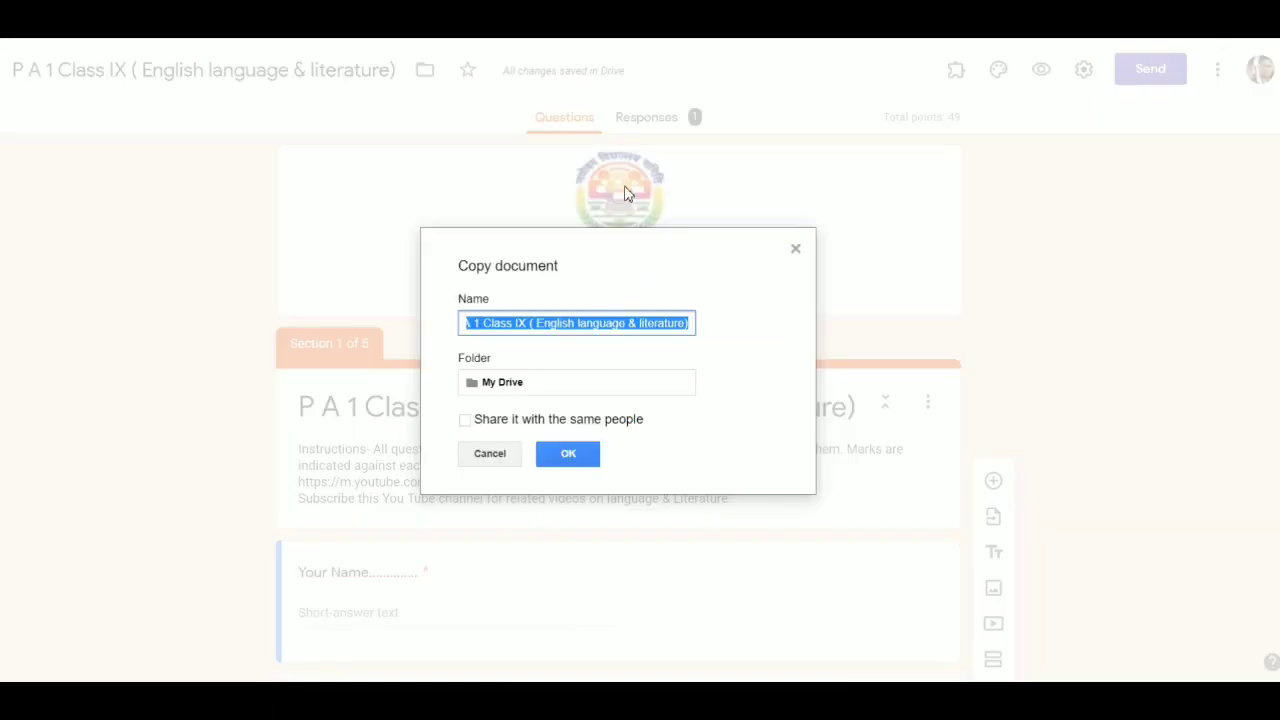
click(486, 323)
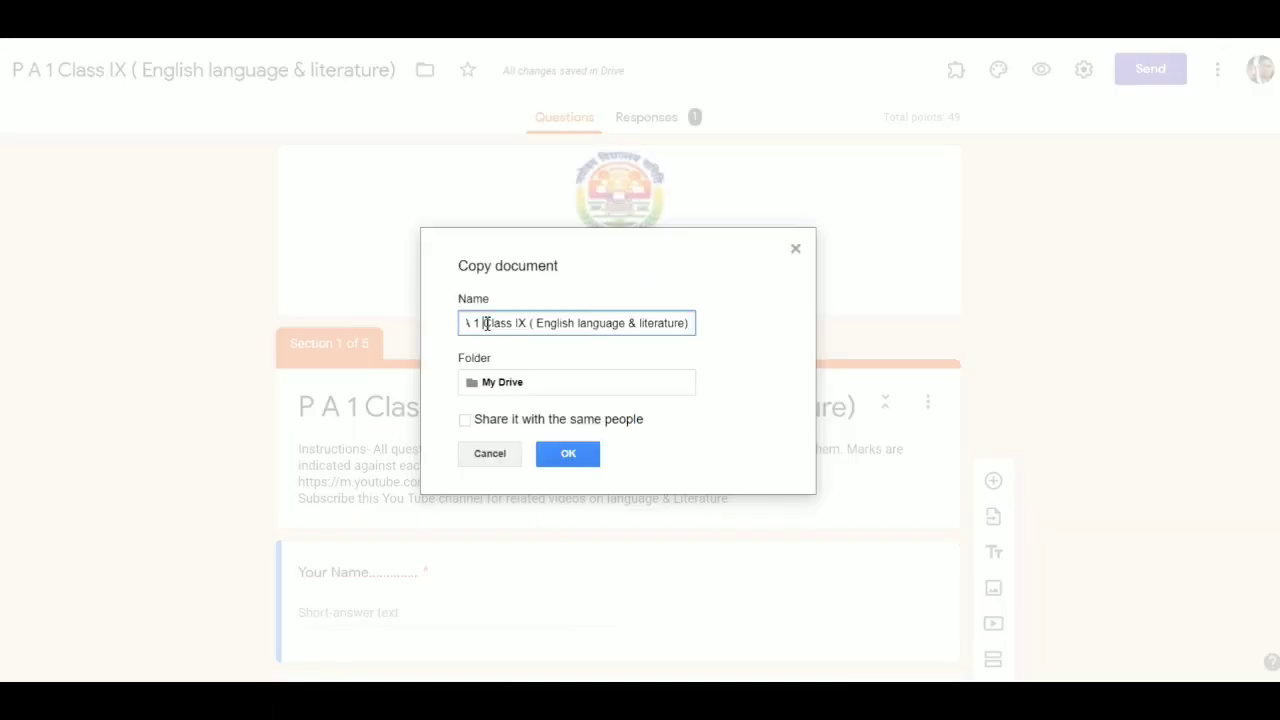
key(BackSpace)
key(BackSpace)
key(BackSpace)
key(BackSpace)
key(BackSpace)
key(BackSpace)
key(BackSpace)
key(BackSpace)
key(BackSpace)
key(BackSpace)
key(BackSpace)
key(BackSpace)
key(BackSpace)
key(BackSpace)
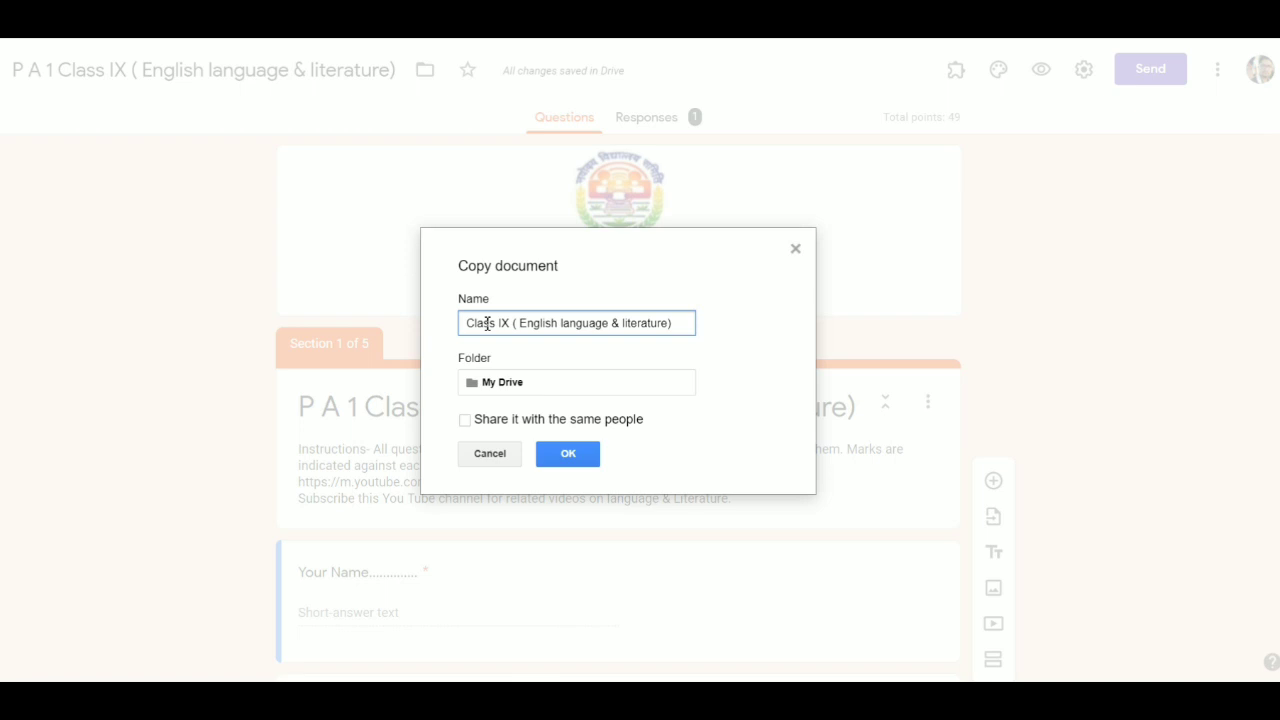
text(Jnv Ka)
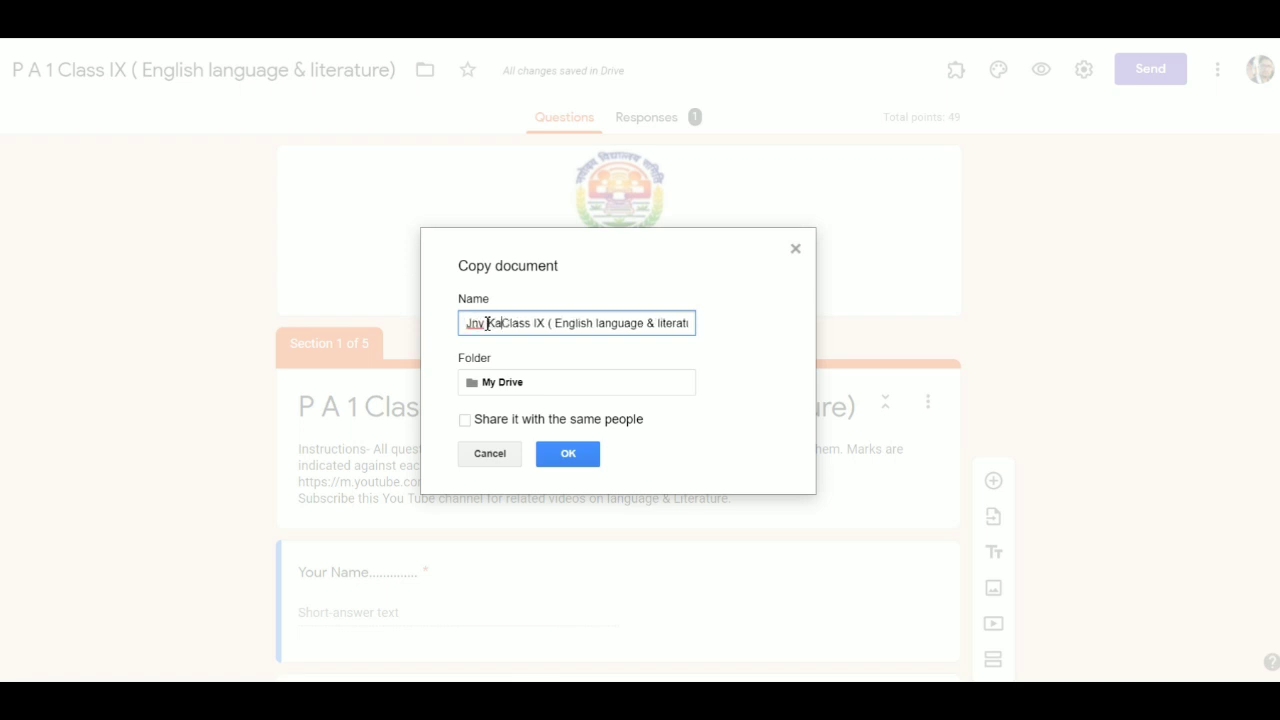
text(rgil)
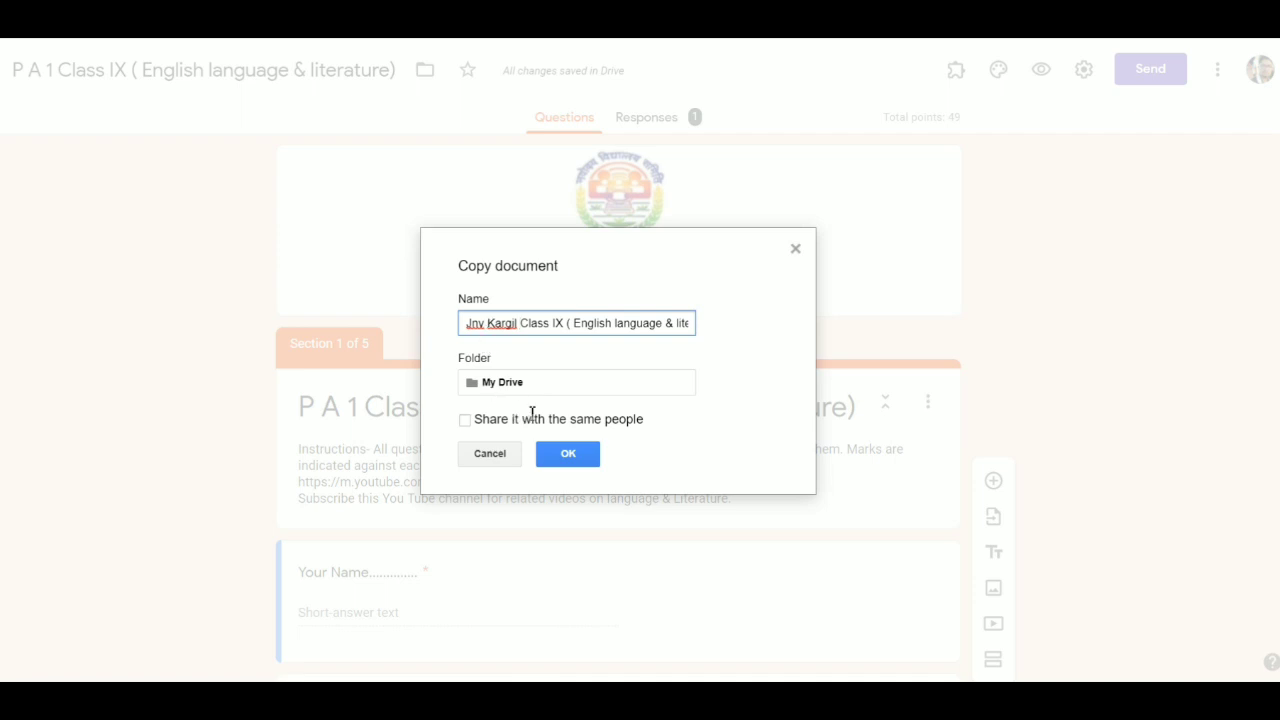
click(571, 457)
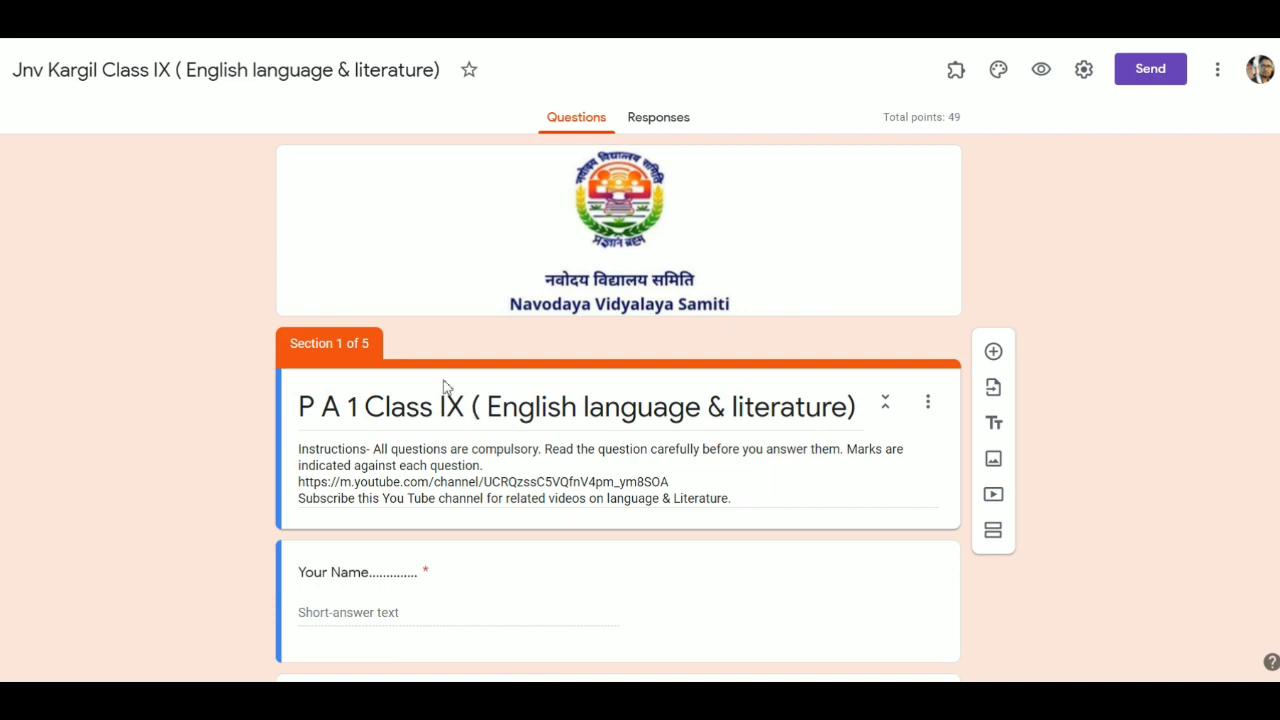
- Insert 'JNV mainpuri UP' at the start of the form's section heading
click(362, 401)
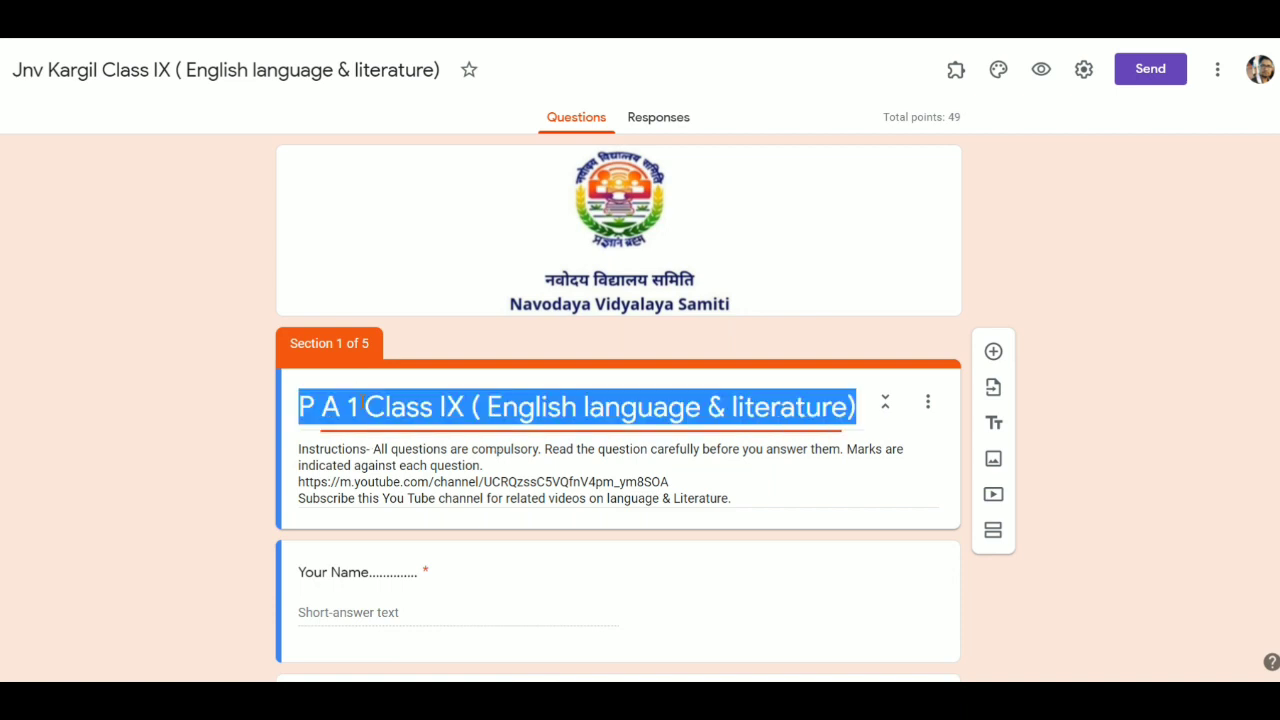
click(362, 401)
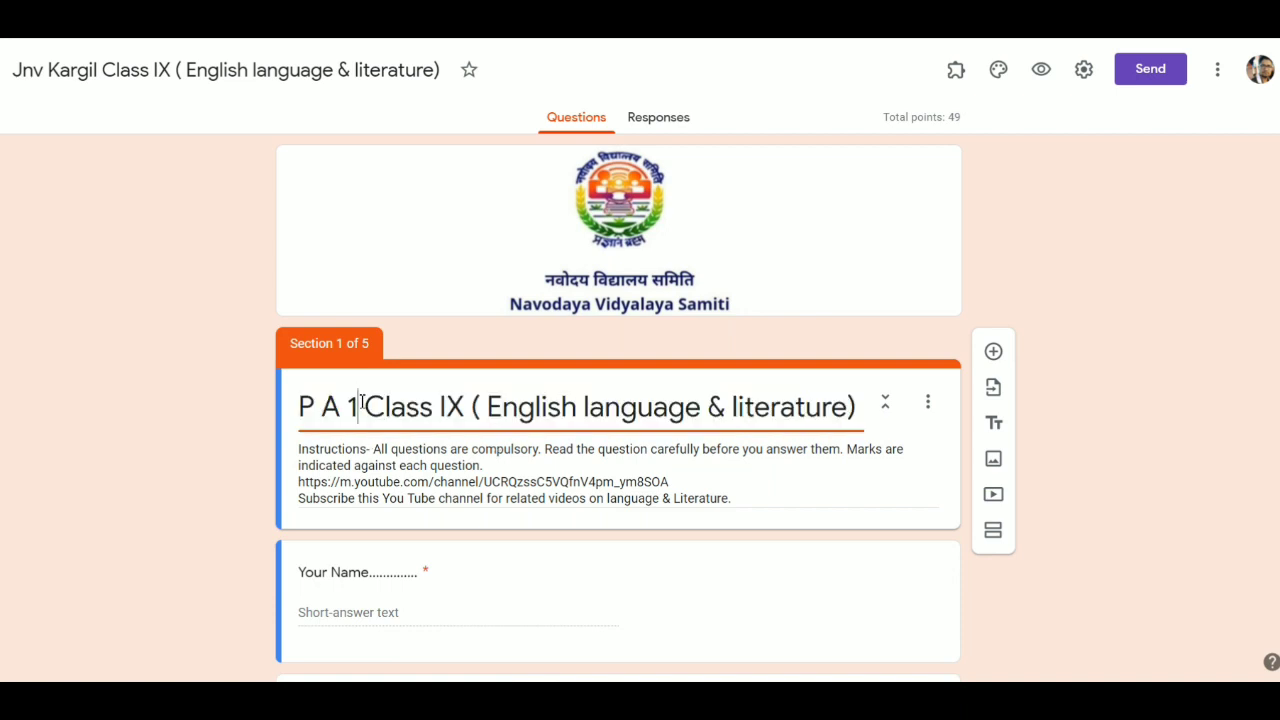
click(295, 403)
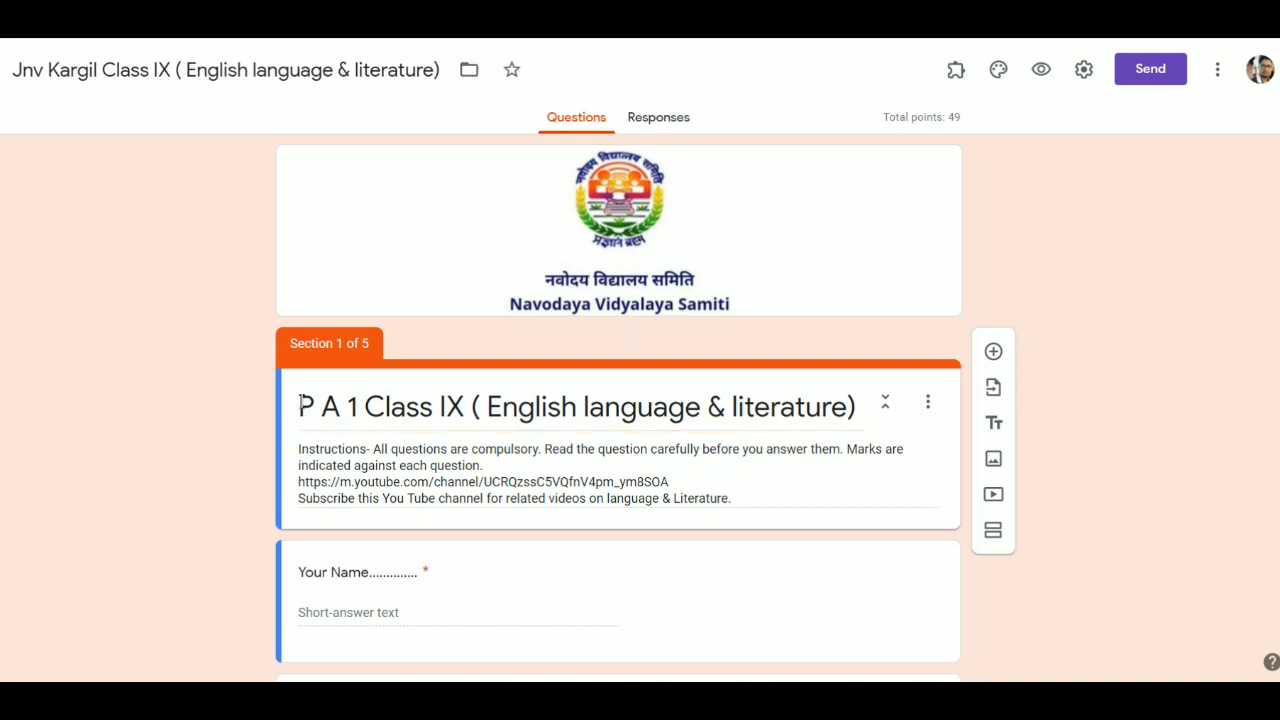
click(300, 404)
click(300, 404)
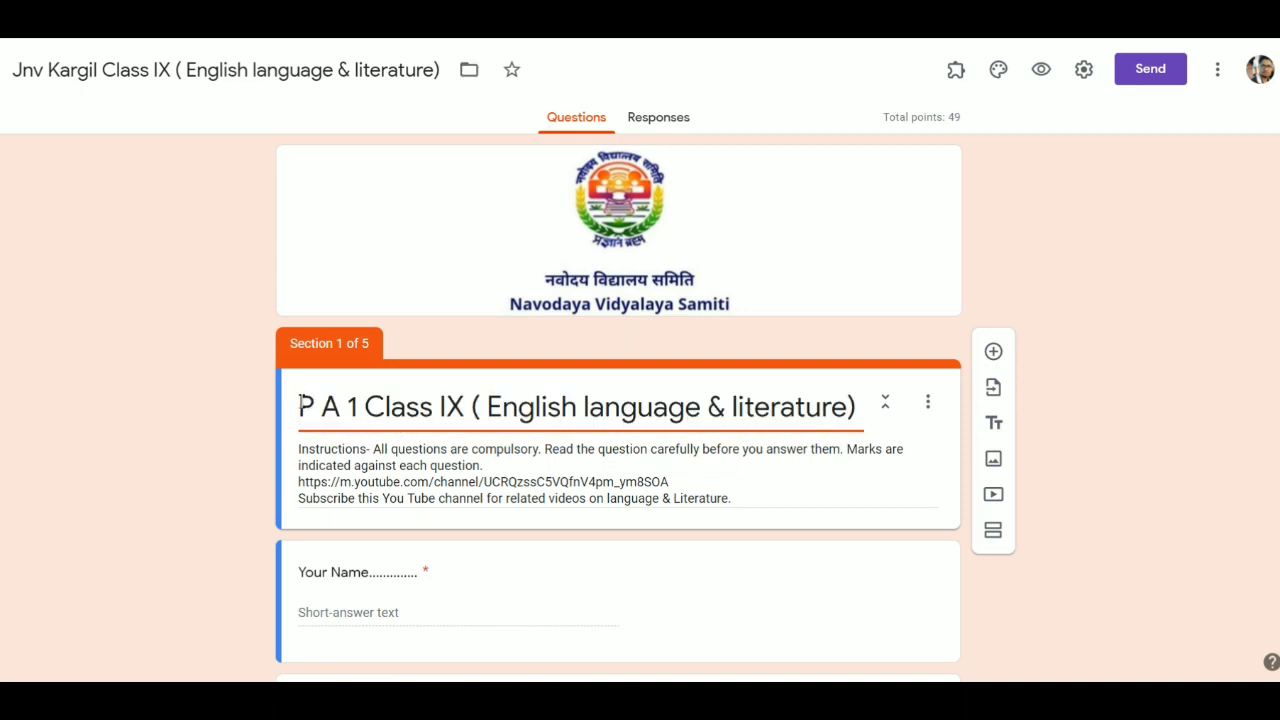
text(JNV )
text(mainpu)
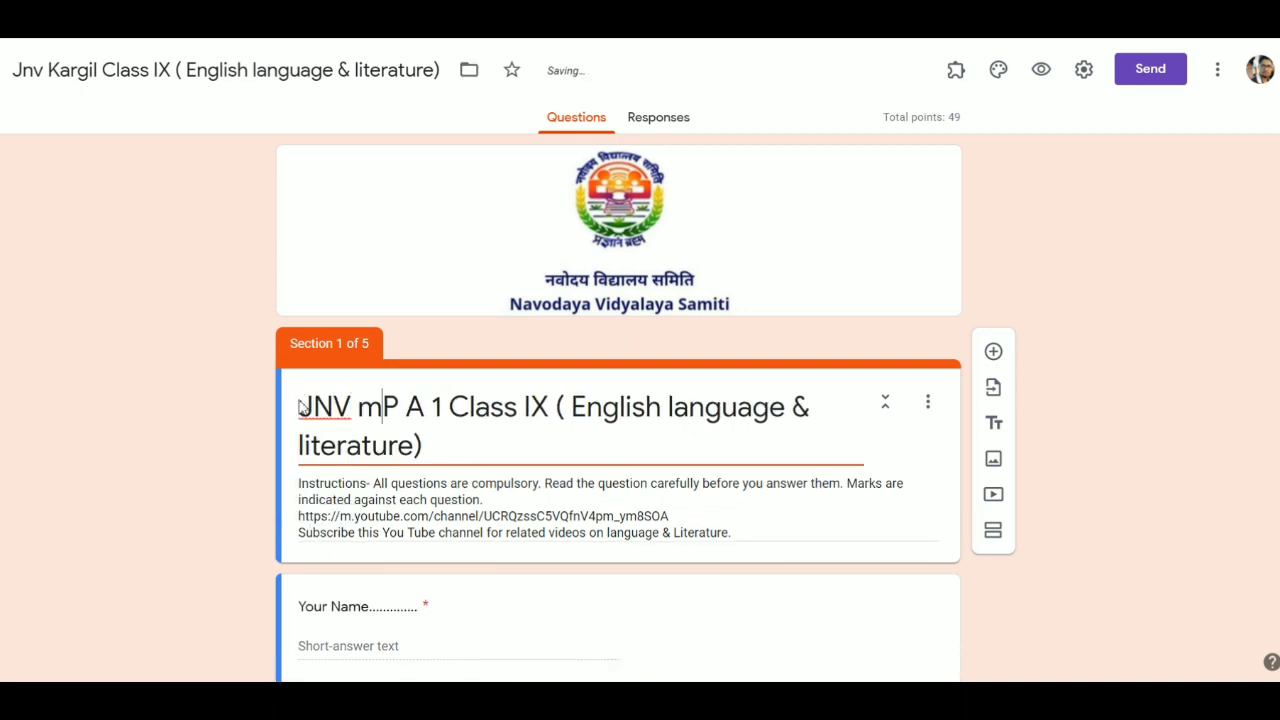
text(ri )
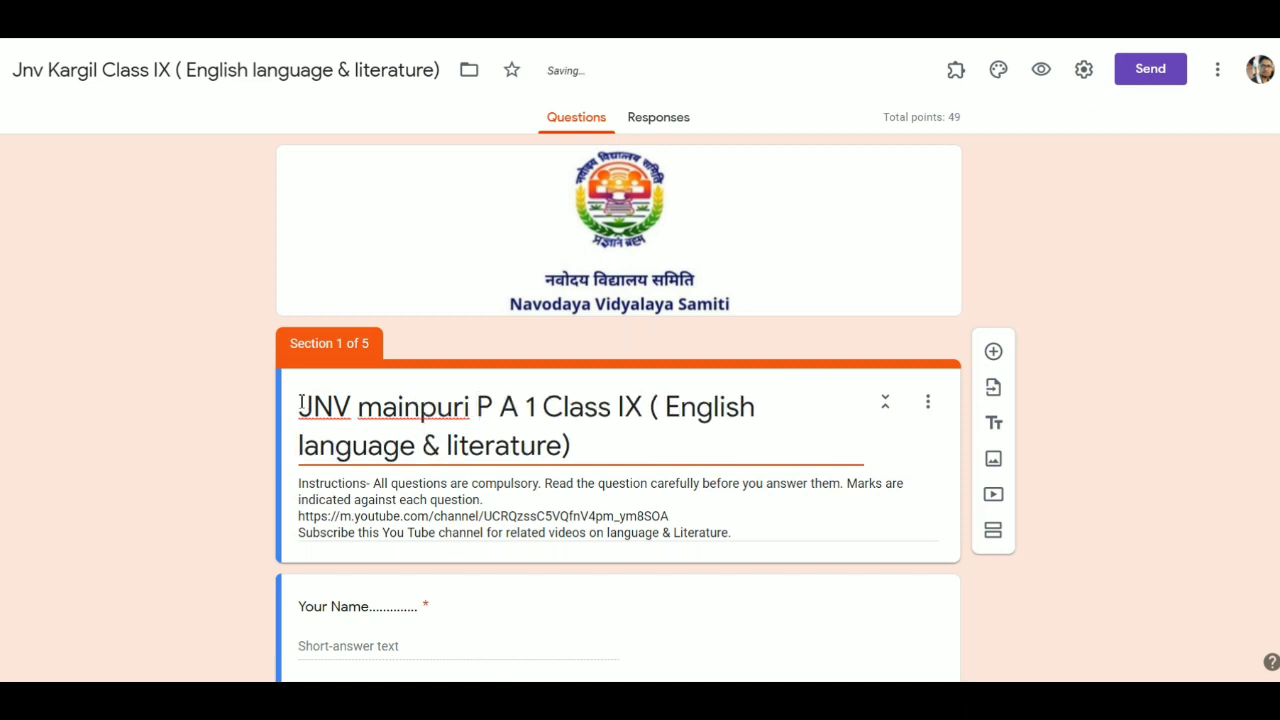
text(UP)
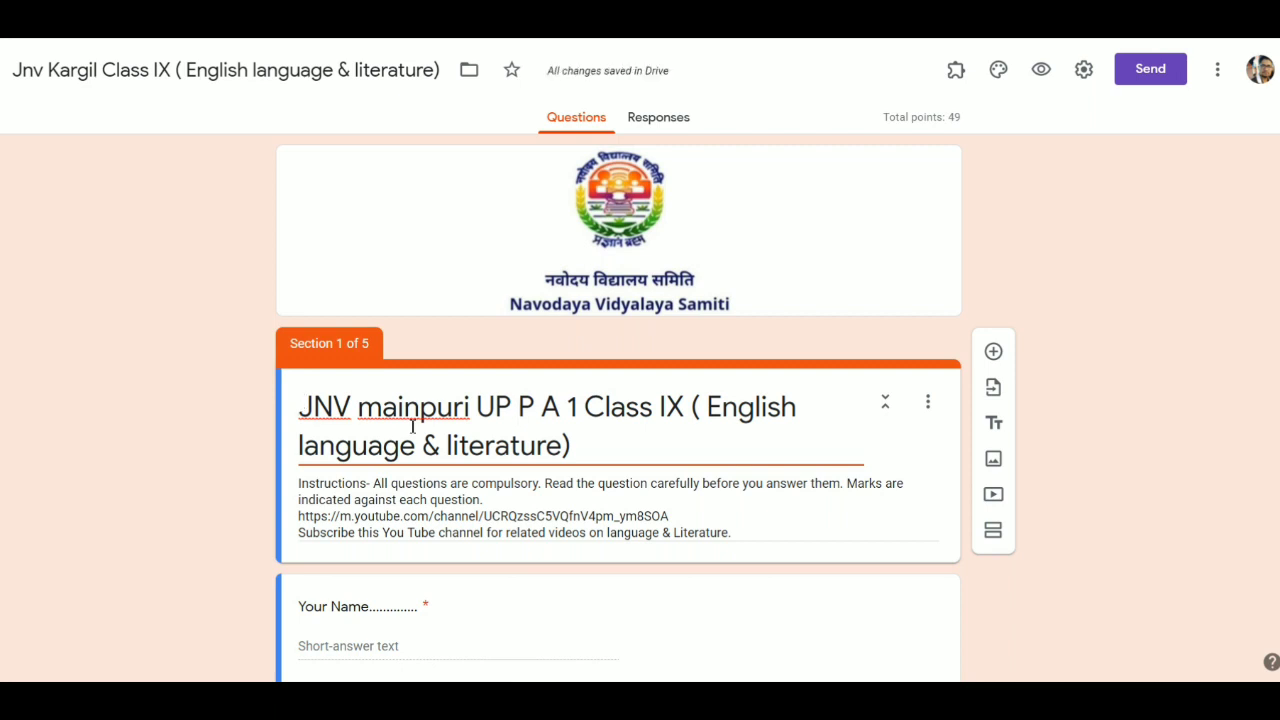
scroll(457, 563, down, 4)
scroll(457, 563, down, 13)
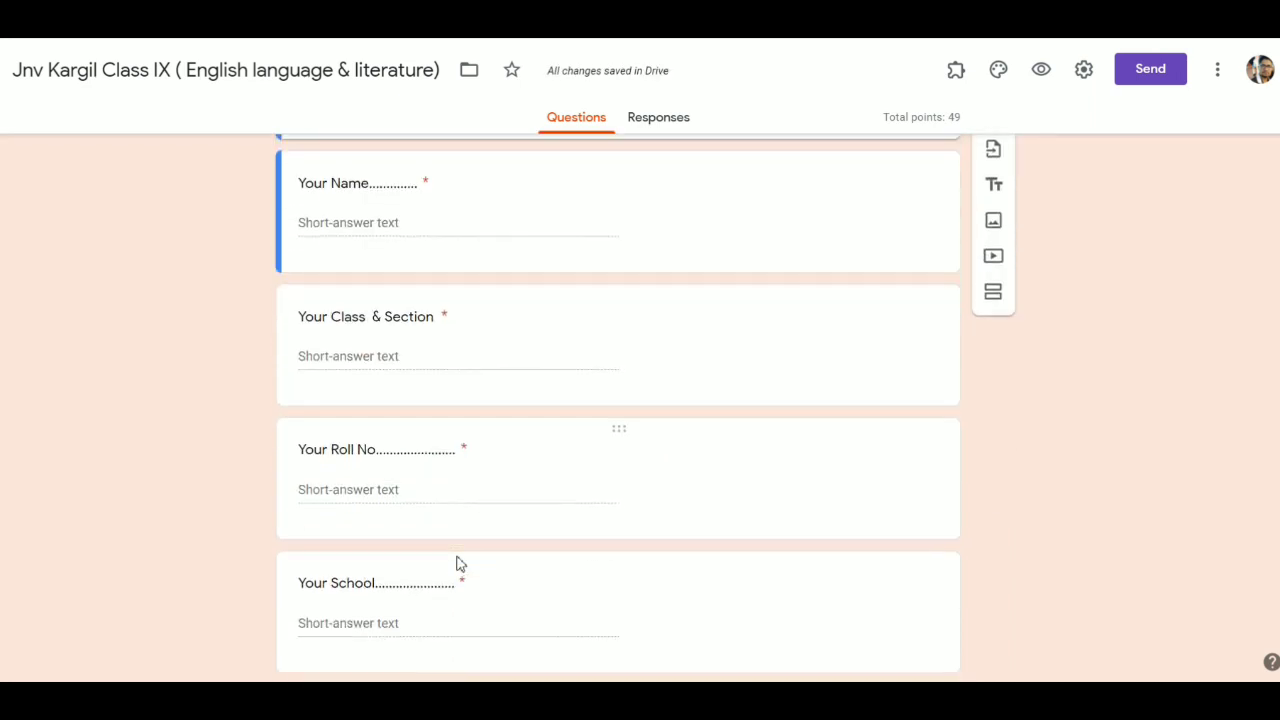
scroll(457, 563, down, 12)
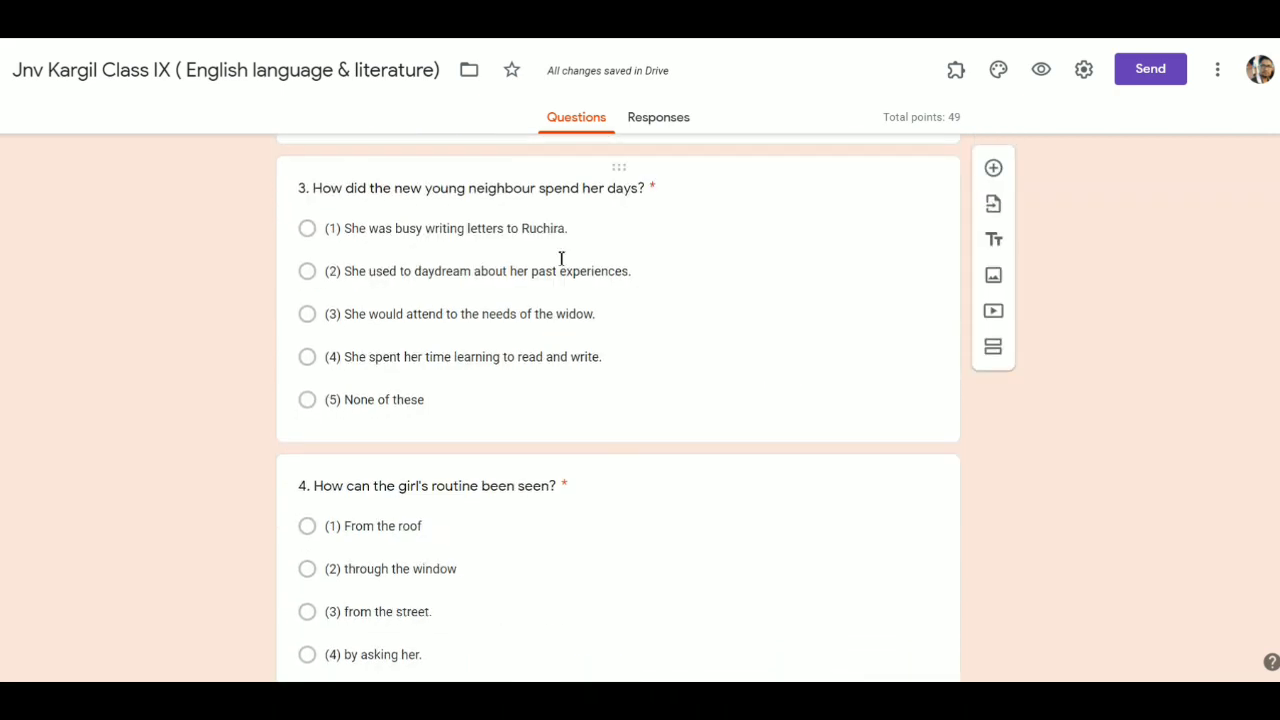
scroll(562, 252, up, 3)
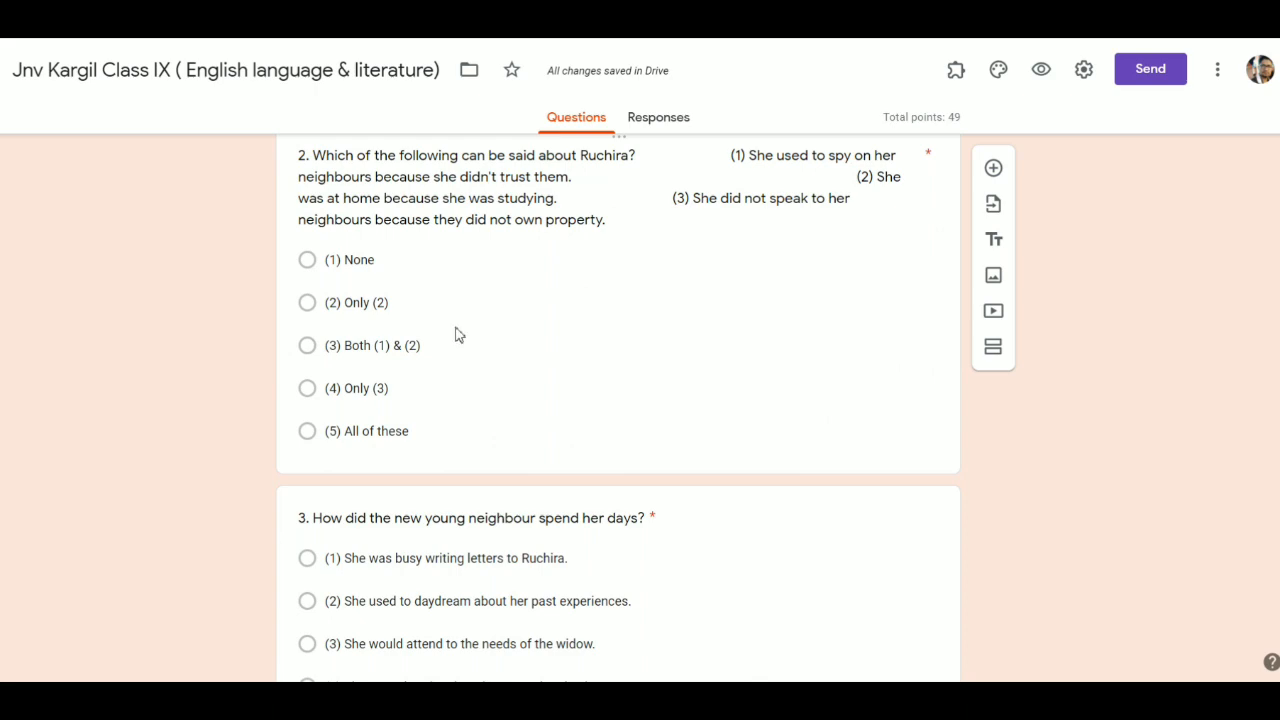
scroll(457, 333, down, 20)
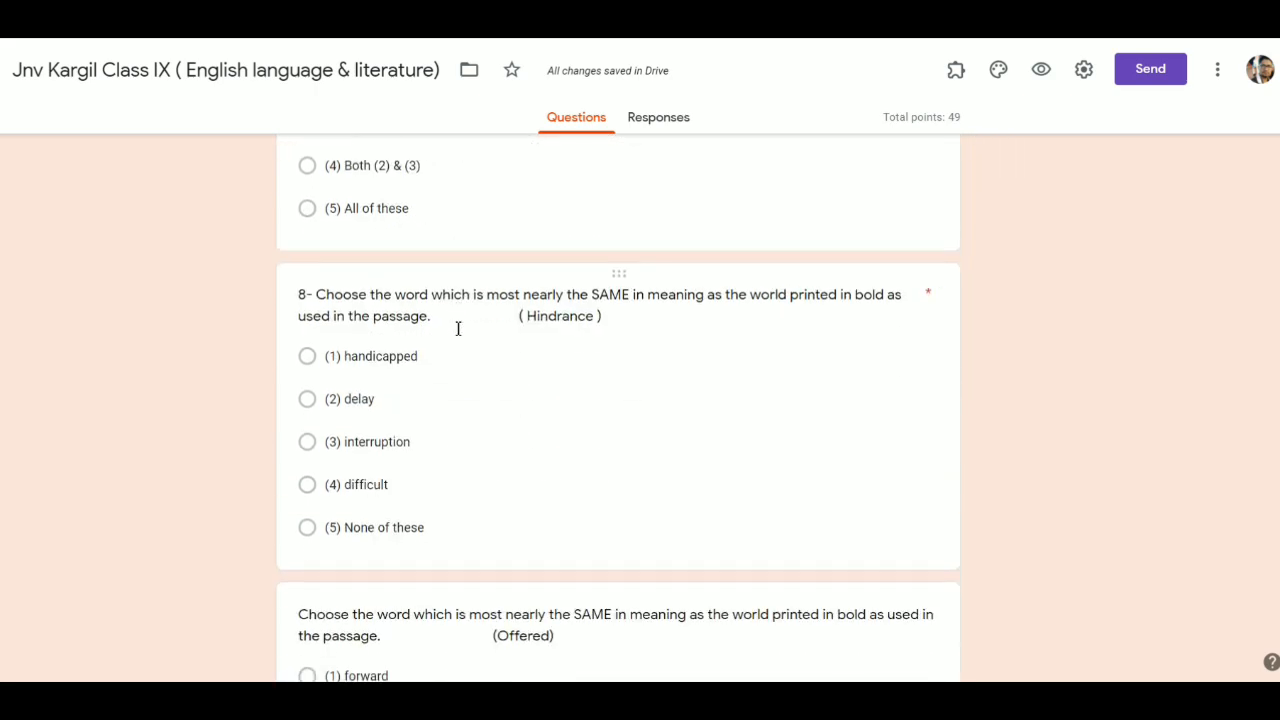
scroll(457, 330, down, 15)
scroll(457, 333, up, 1)
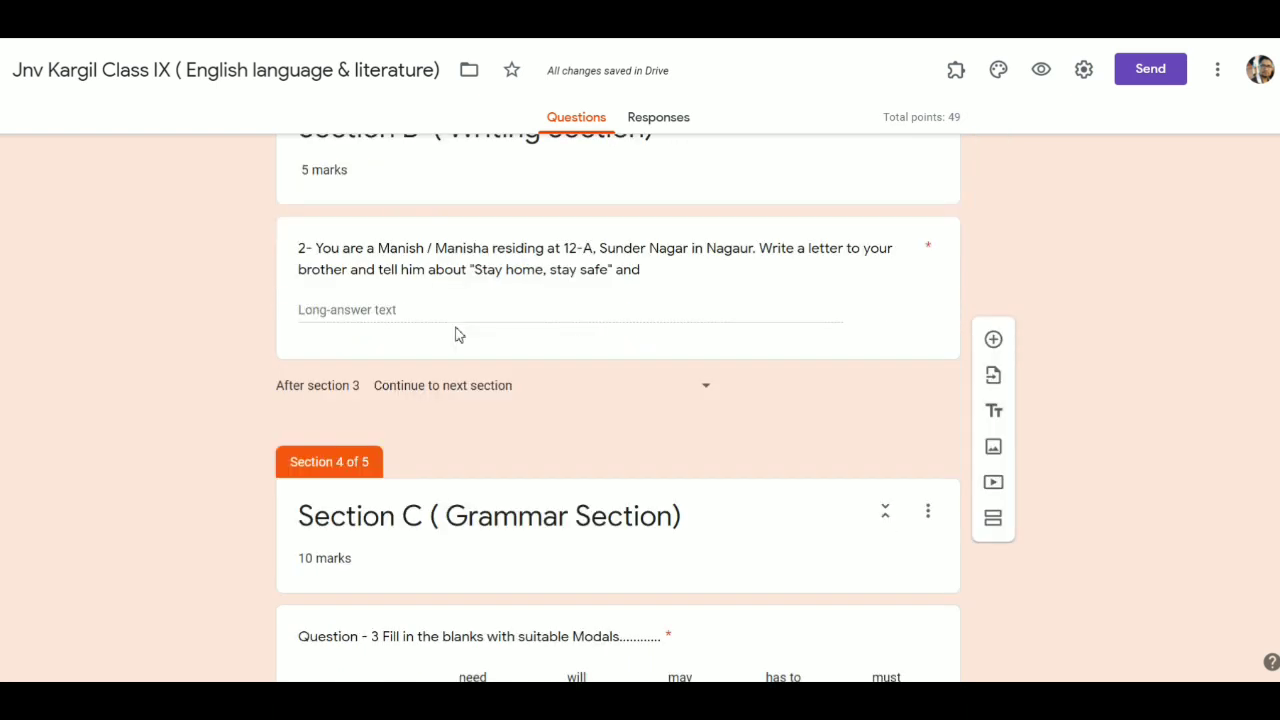
scroll(457, 333, up, 1)
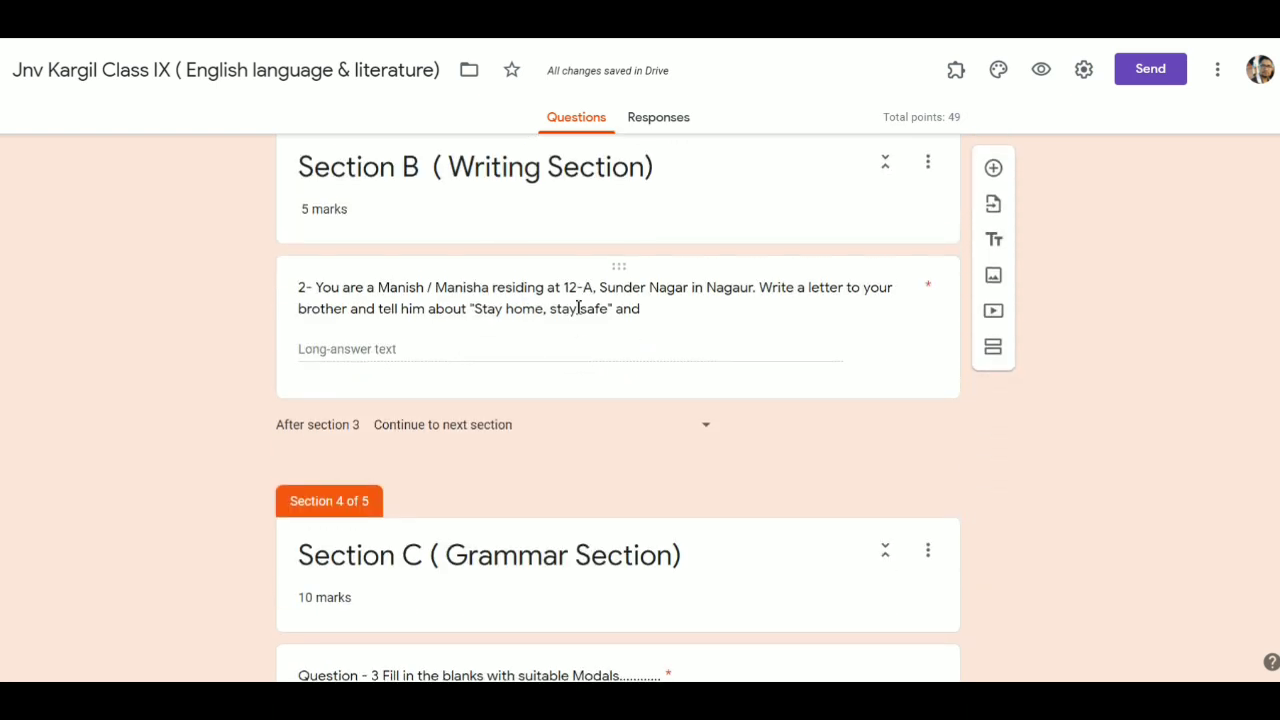
scroll(577, 310, up, 1)
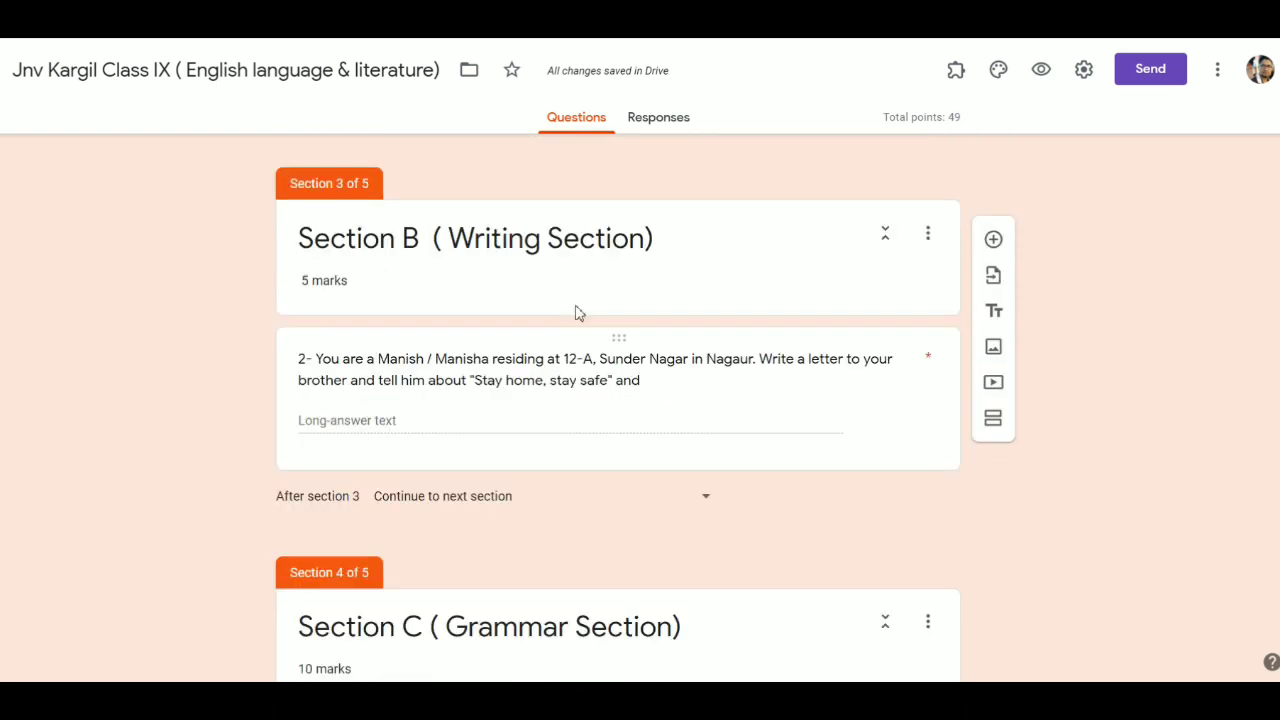
- Reword the Section B letter question to end with 'Write a letter to The editor'
click(663, 395)
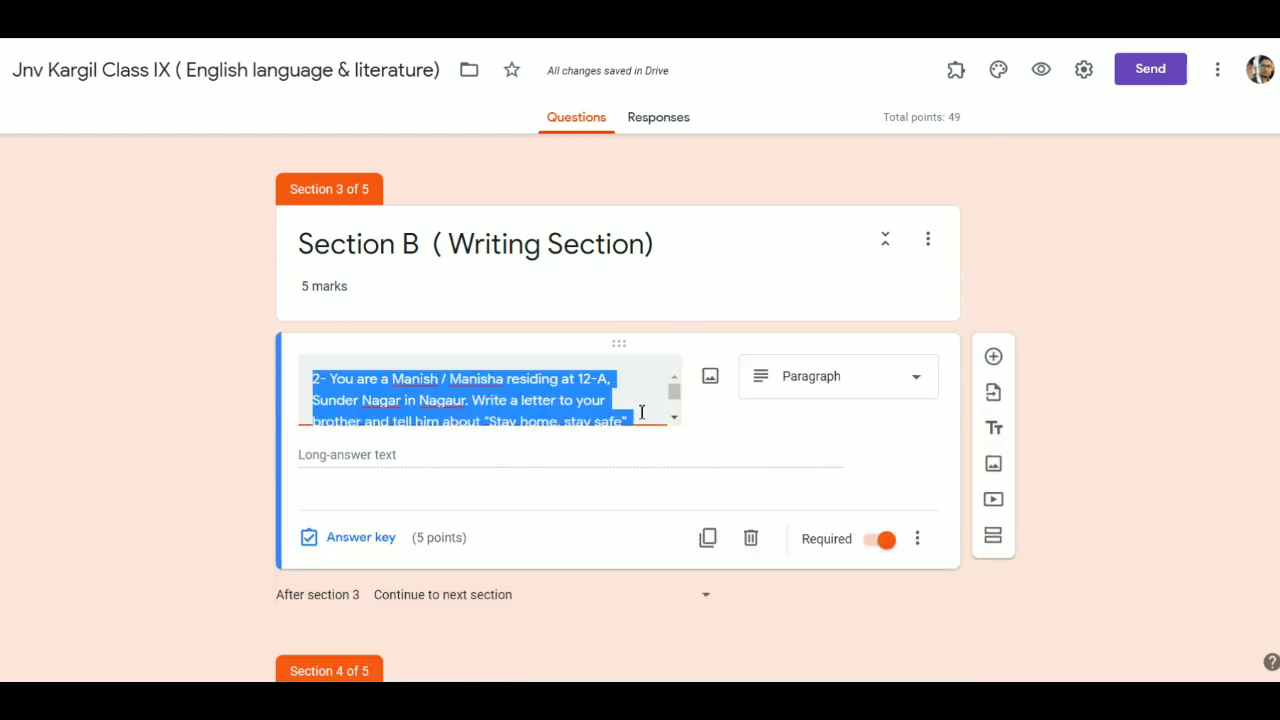
click(642, 412)
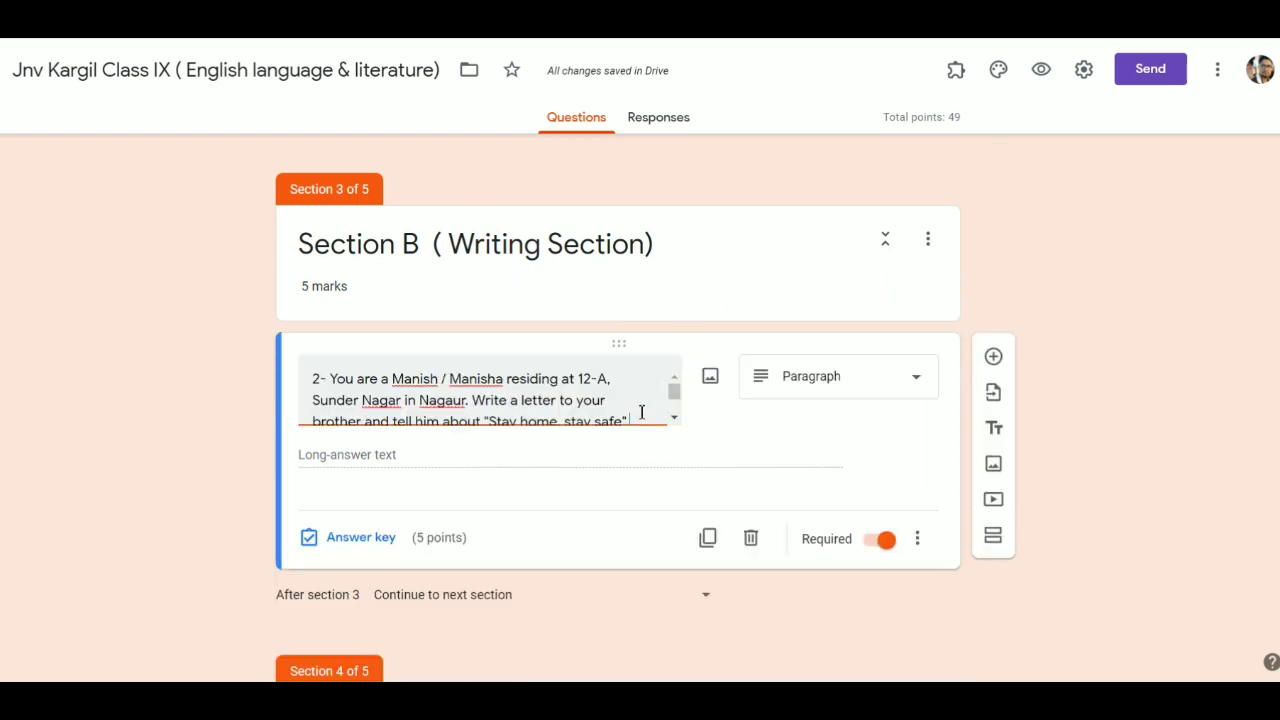
key(BackSpace)
key(BackSpace)
key(BackSpace)
key(BackSpace)
key(BackSpace)
key(BackSpace)
key(BackSpace)
key(BackSpace)
key(BackSpace)
key(BackSpace)
key(BackSpace)
key(BackSpace)
key(BackSpace)
key(BackSpace)
key(BackSpace)
key(BackSpace)
key(BackSpace)
key(BackSpace)
key(BackSpace)
key(BackSpace)
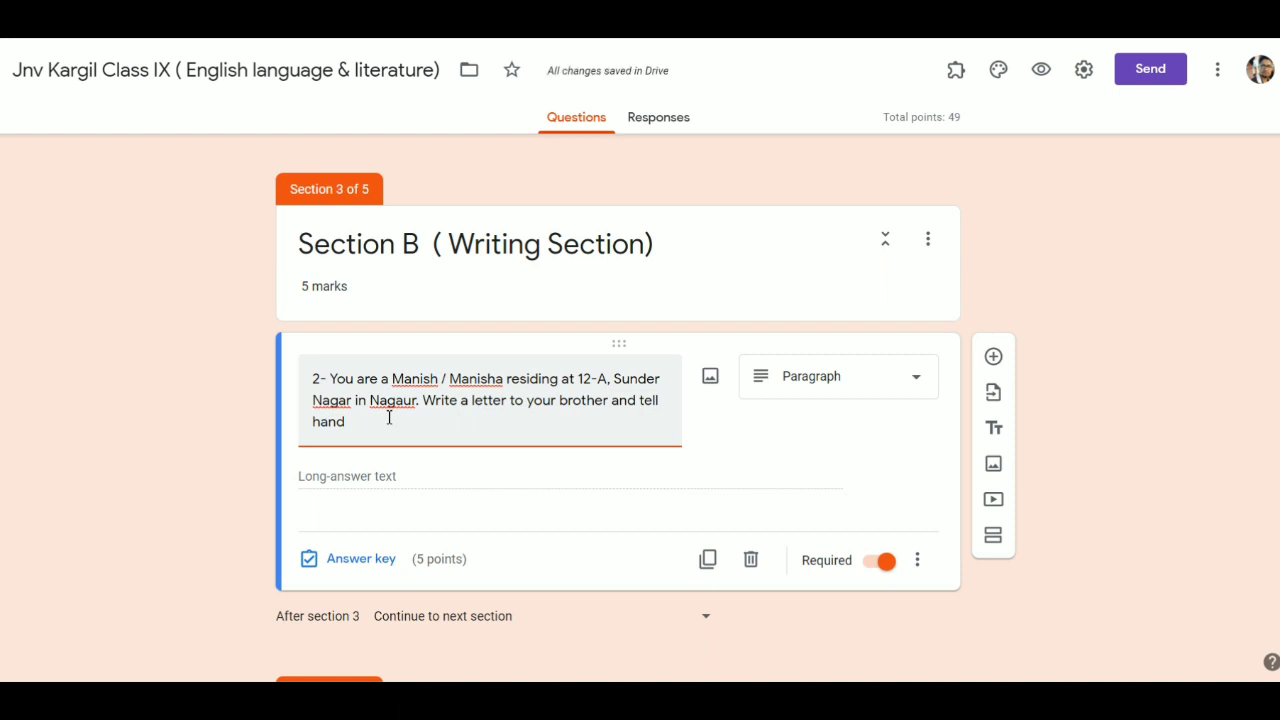
key(BackSpace)
key(BackSpace)
key(BackSpace)
key(BackSpace)
key(BackSpace)
key(BackSpace)
key(BackSpace)
key(BackSpace)
key(BackSpace)
key(BackSpace)
key(BackSpace)
key(BackSpace)
key(BackSpace)
key(BackSpace)
key(BackSpace)
key(BackSpace)
key(BackSpace)
key(BackSpace)
key(BackSpace)
key(BackSpace)
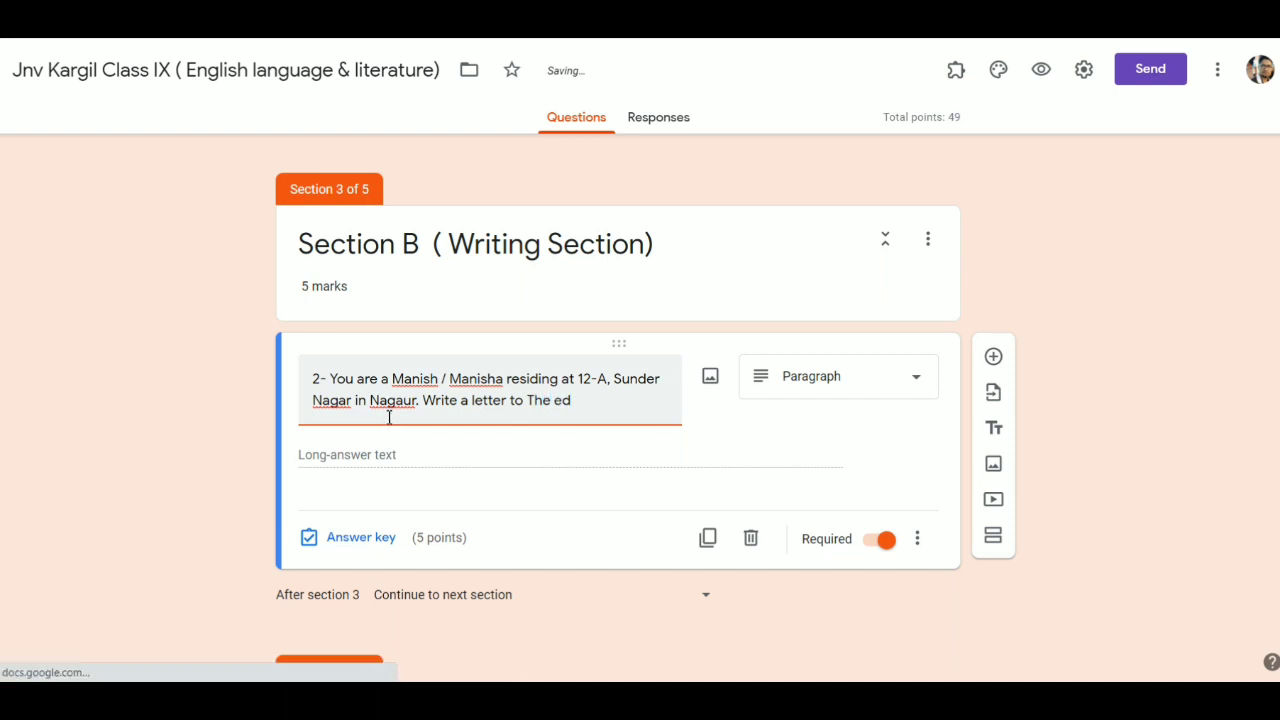
text(tor)
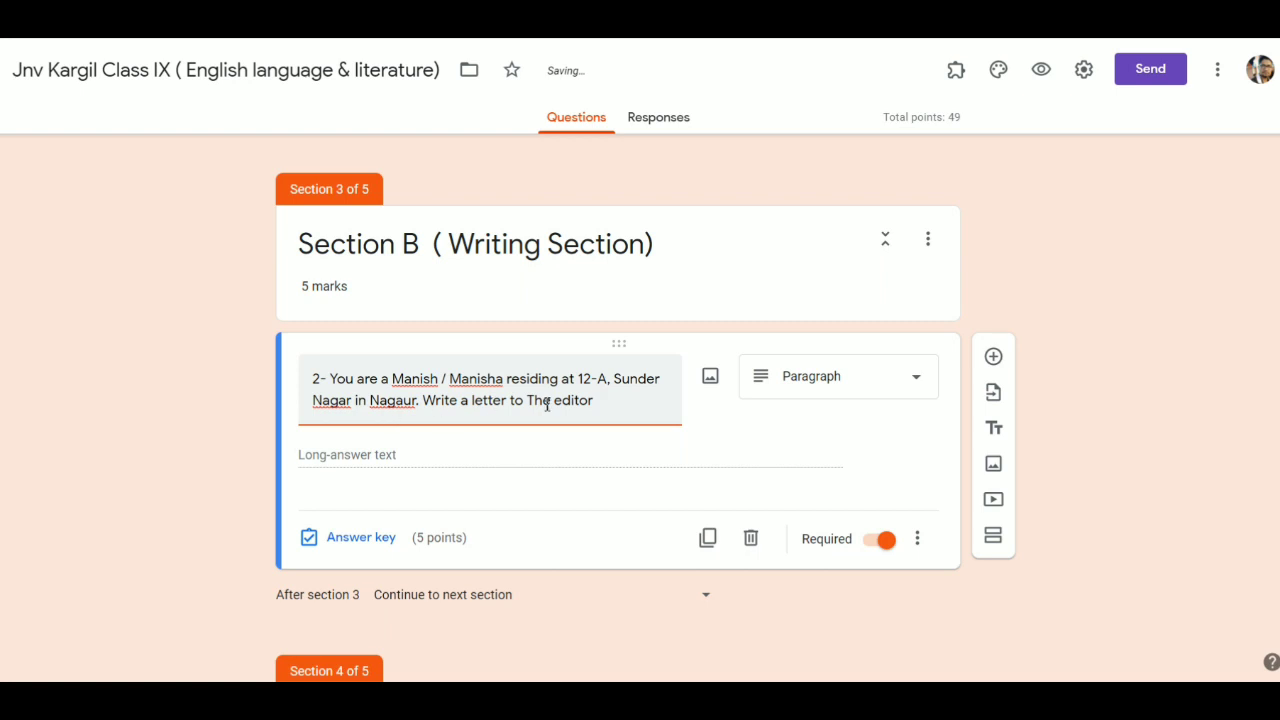
- Change the letter-writing question's answer-key points from 5 to 6
click(355, 541)
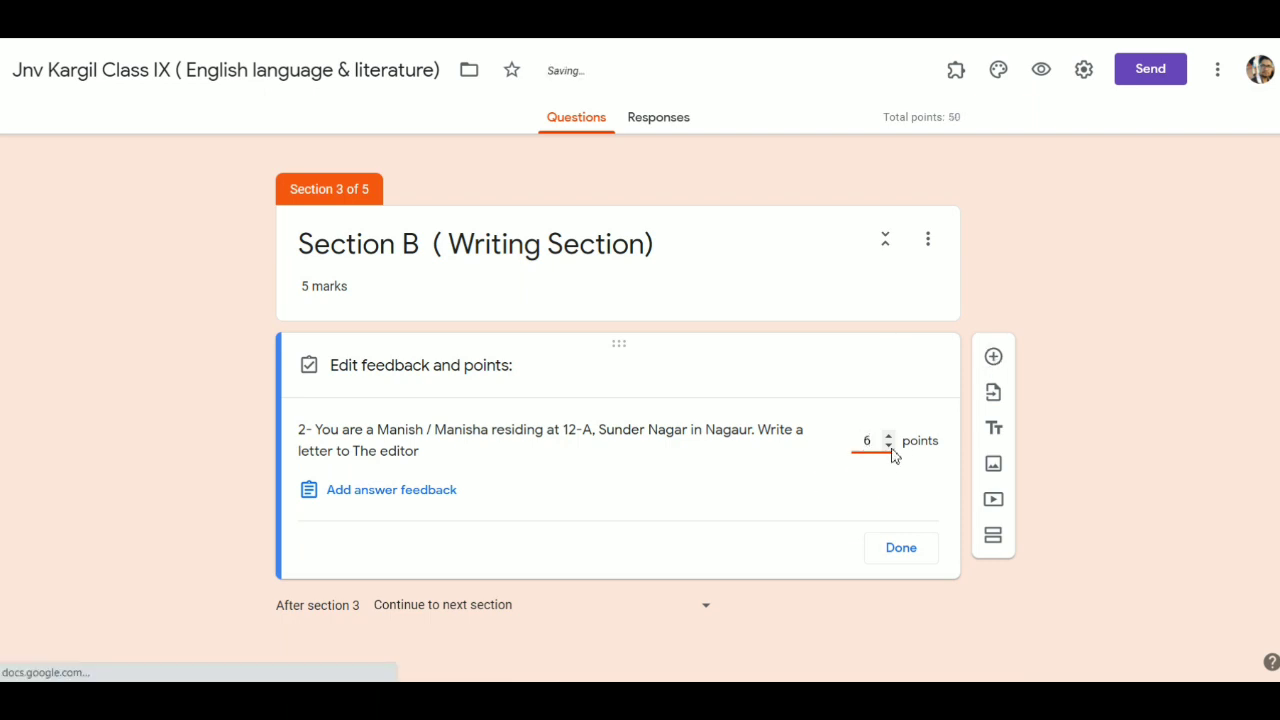
click(903, 549)
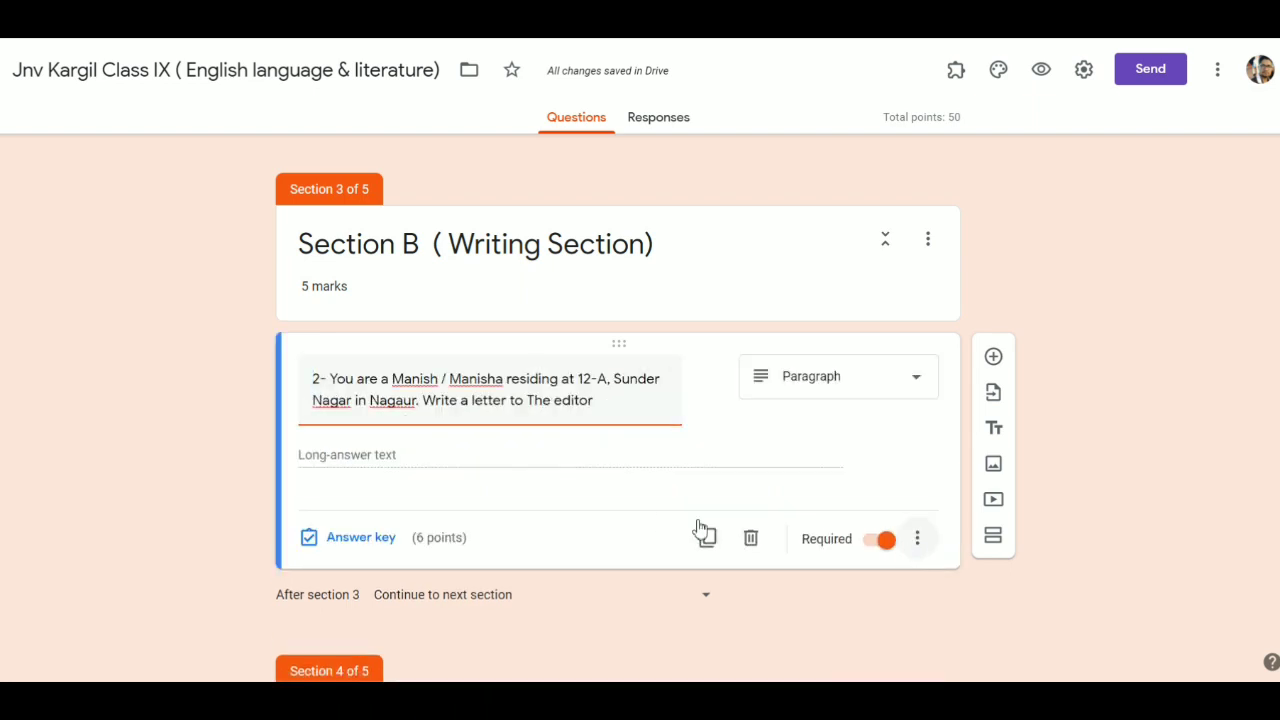
scroll(660, 523, down, 3)
scroll(660, 520, down, 4)
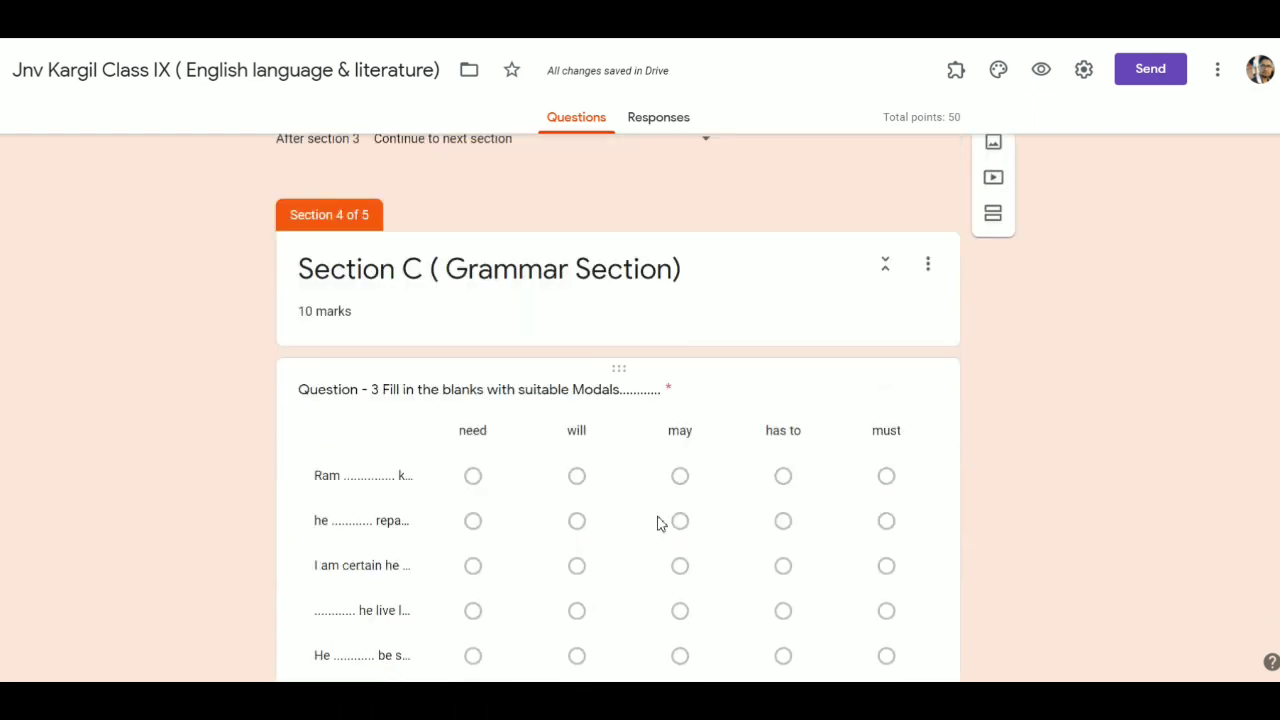
scroll(660, 523, down, 15)
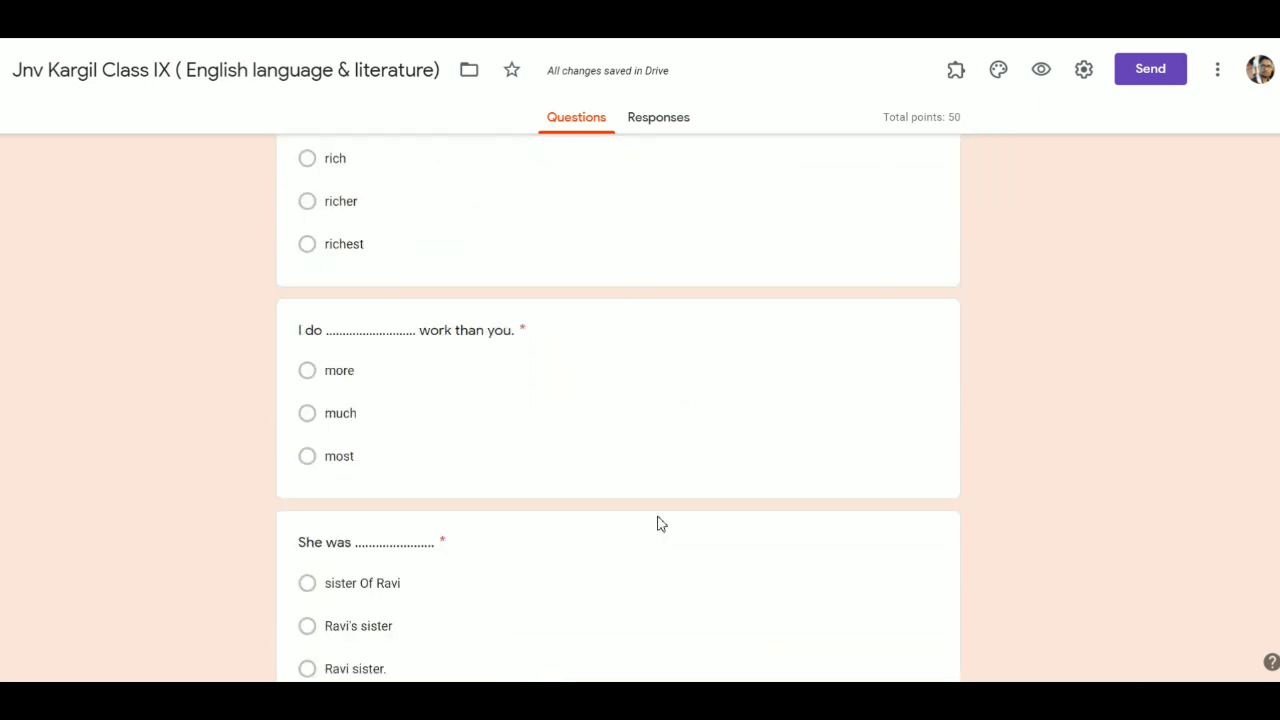
scroll(660, 523, down, 20)
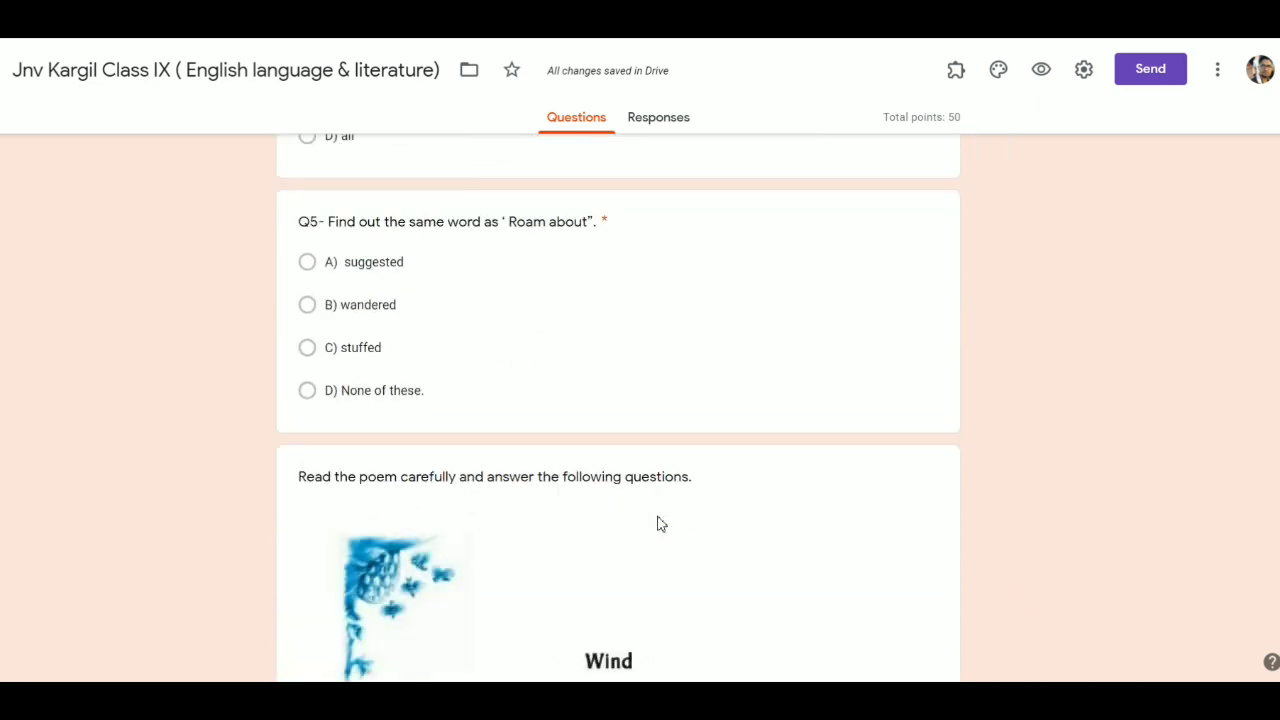
scroll(660, 518, down, 20)
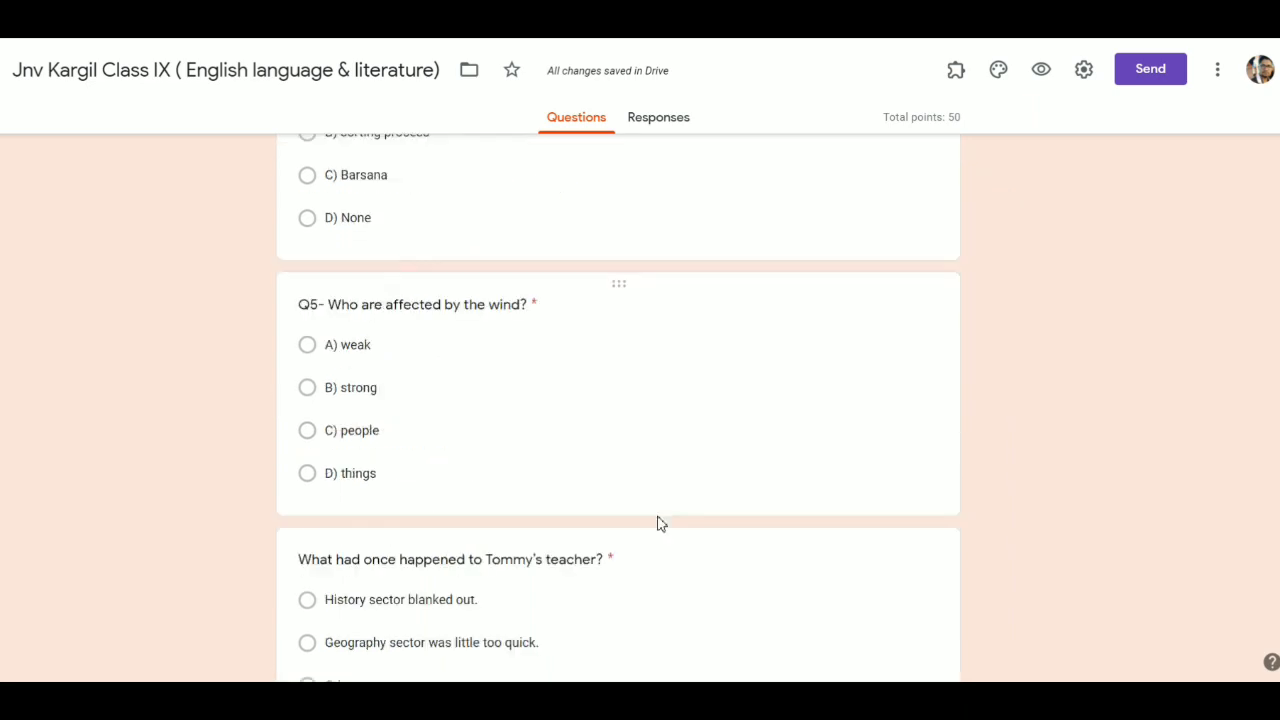
scroll(660, 523, up, 2)
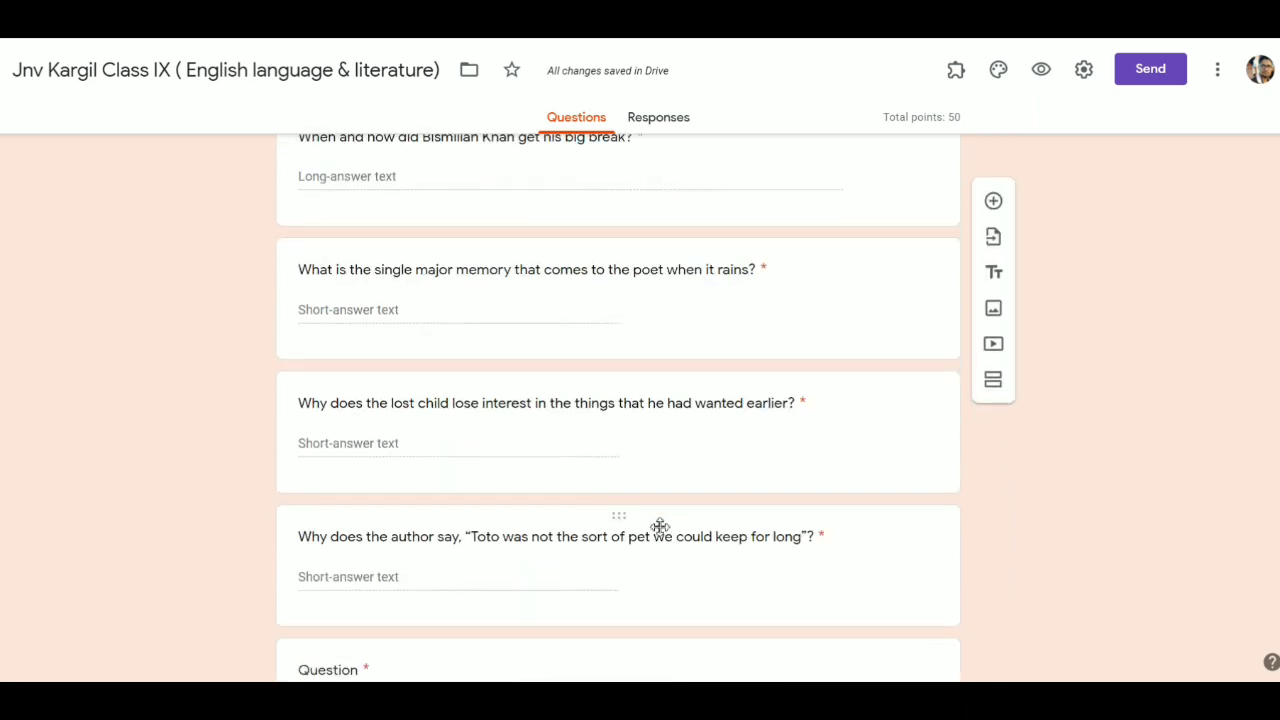
scroll(640, 506, up, 4)
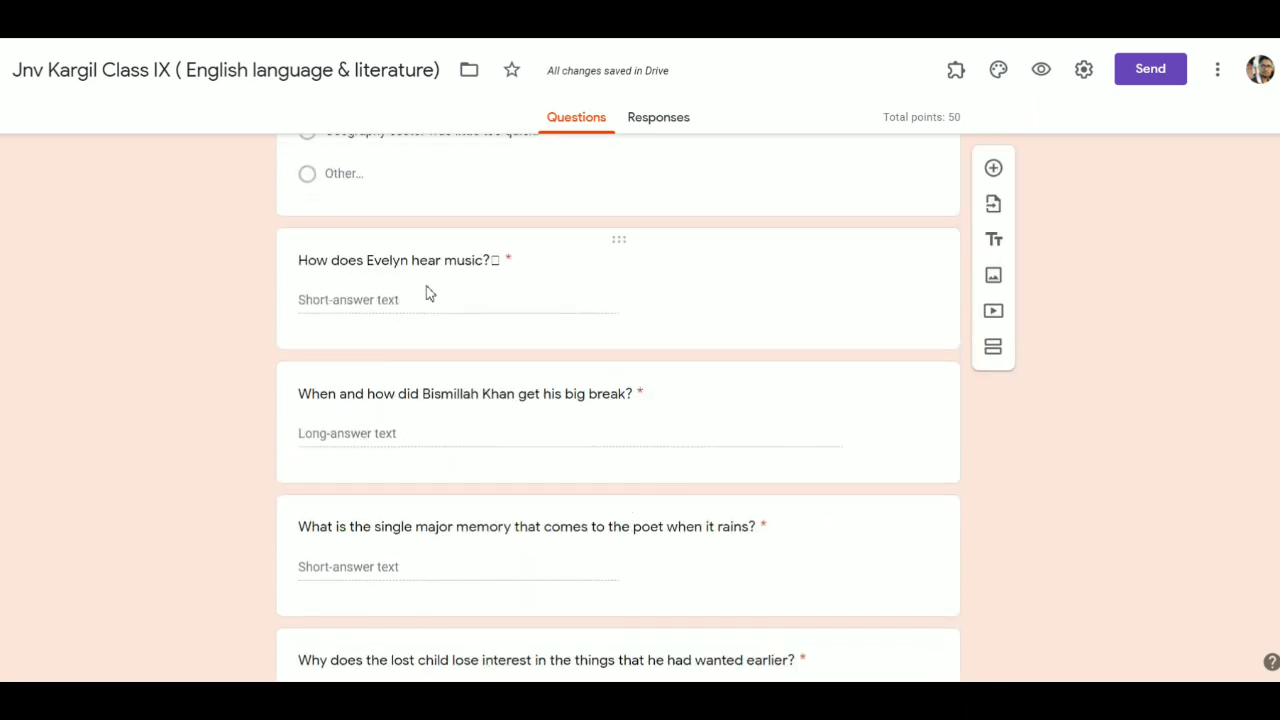
scroll(458, 312, up, 1)
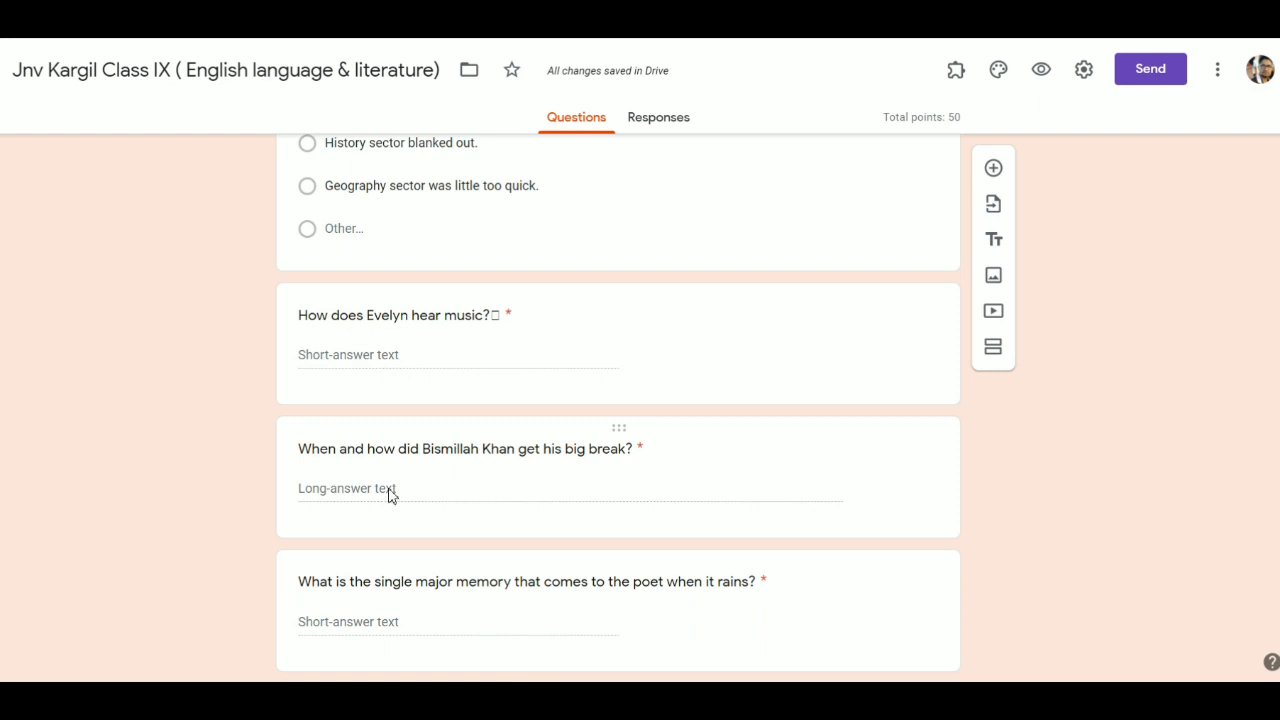
- Change the Bismillah Khan big-break question's type to Multiple choice
click(446, 492)
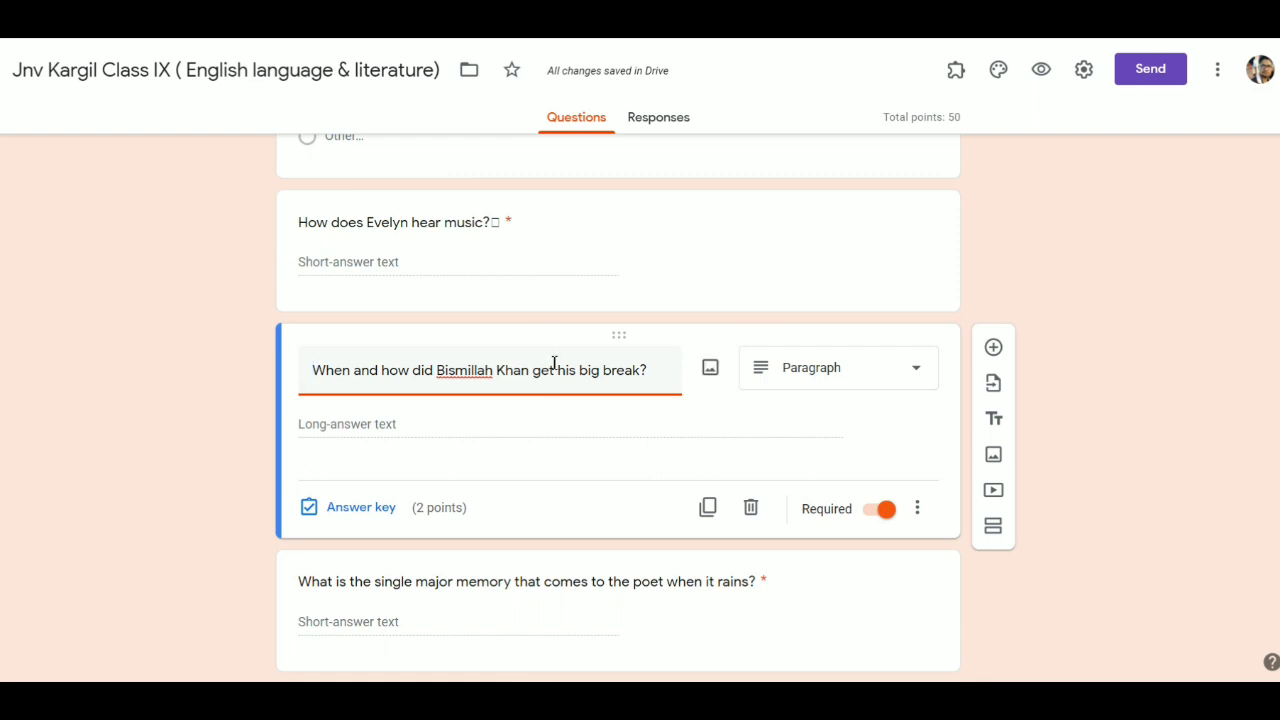
click(875, 378)
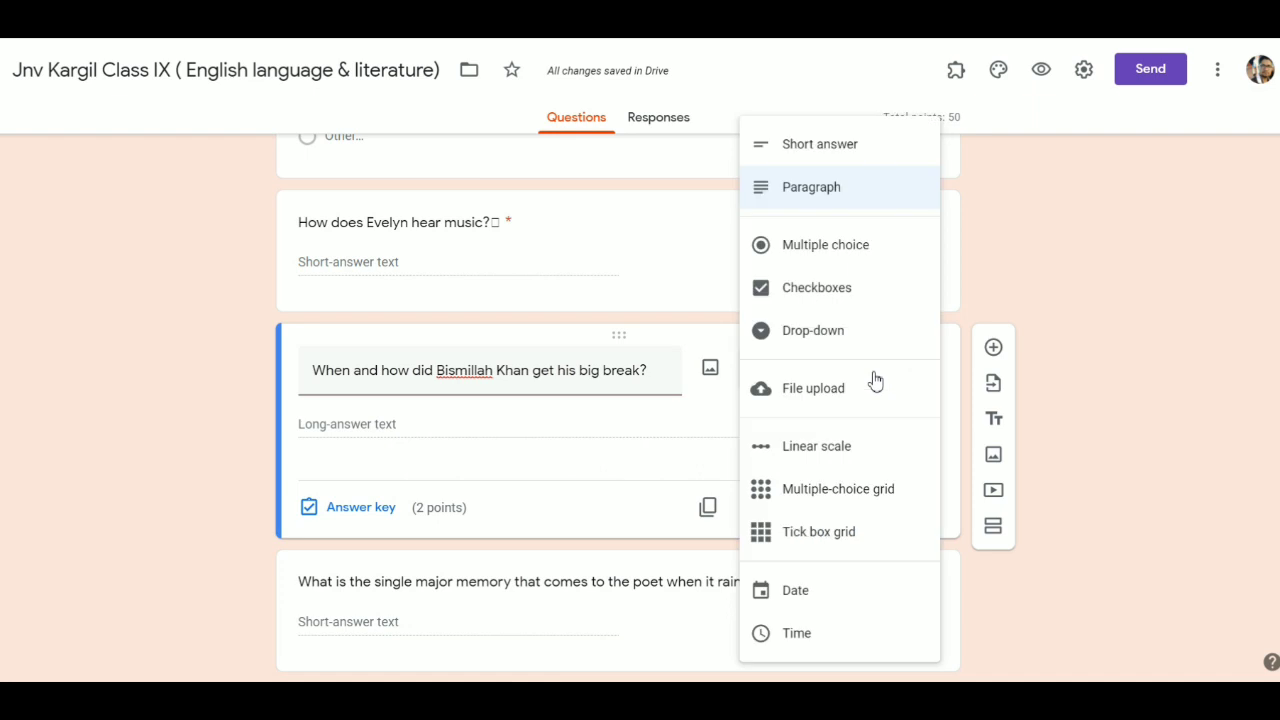
click(853, 250)
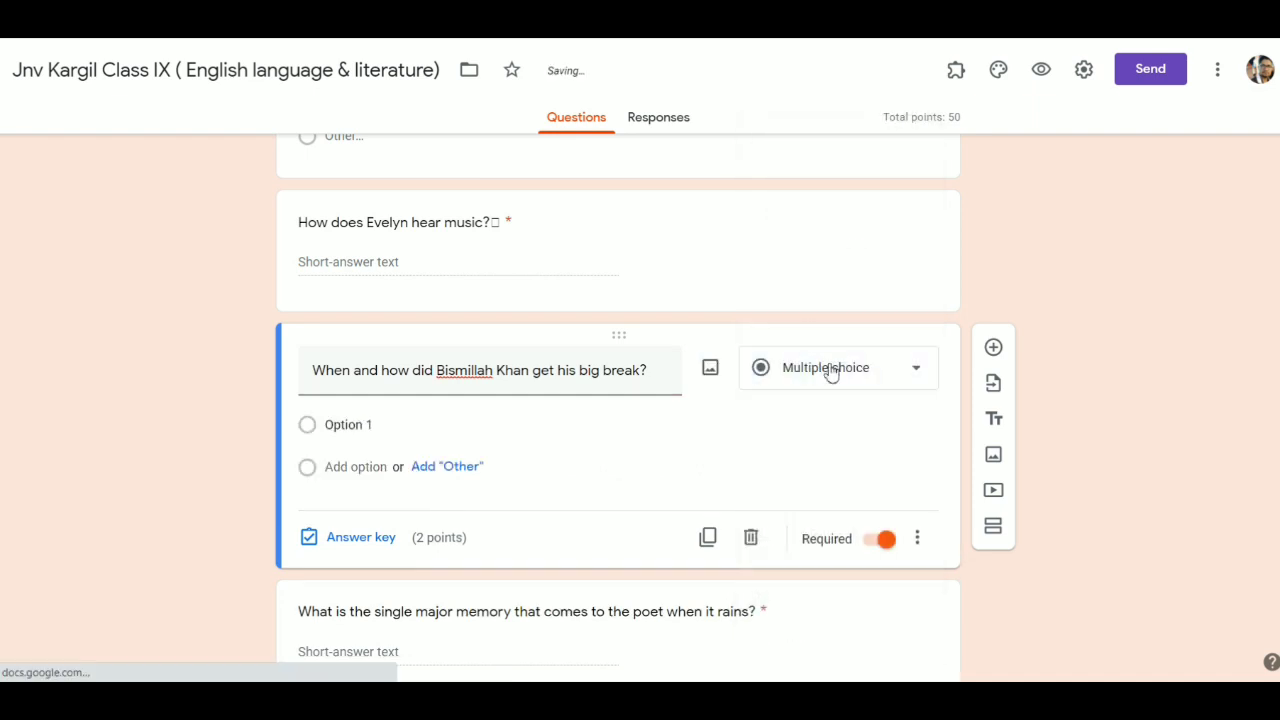
- Reword the question to 'When did Bismillah Khan get his big break?'
triple_click(418, 374)
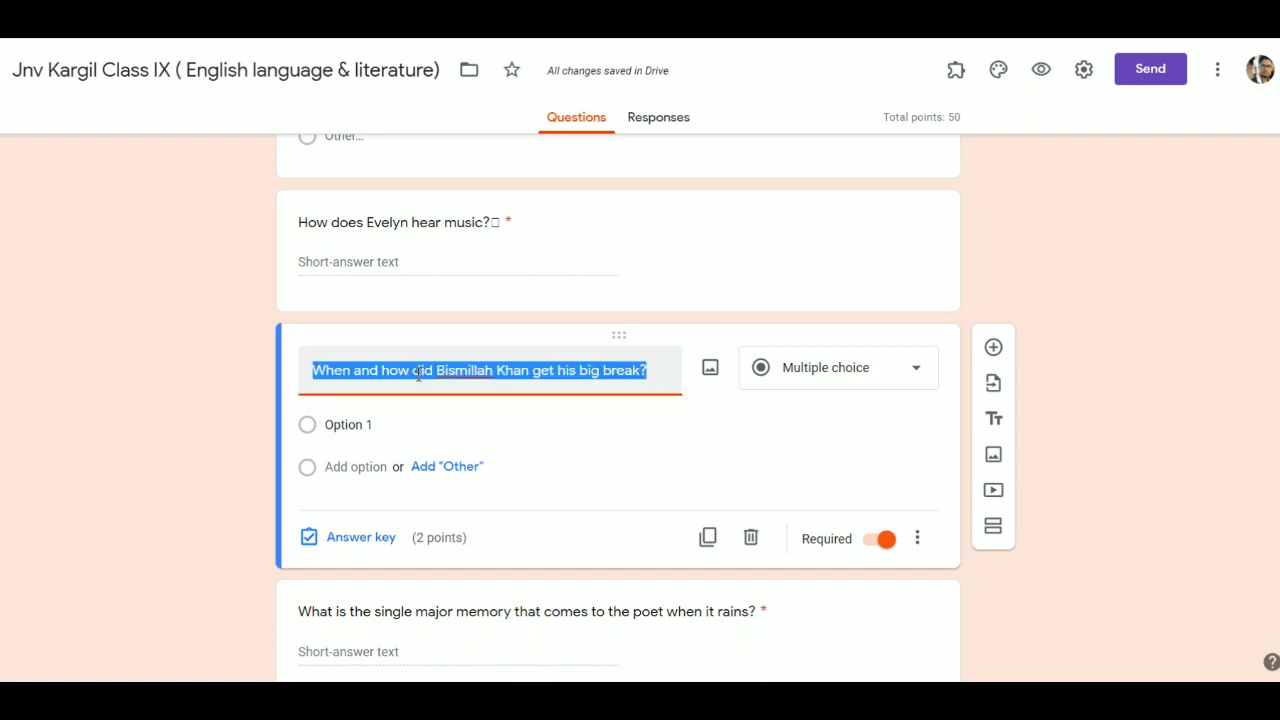
click(418, 374)
key(BackSpace)
key(BackSpace)
key(BackSpace)
key(BackSpace)
key(BackSpace)
key(BackSpace)
key(BackSpace)
key(BackSpace)
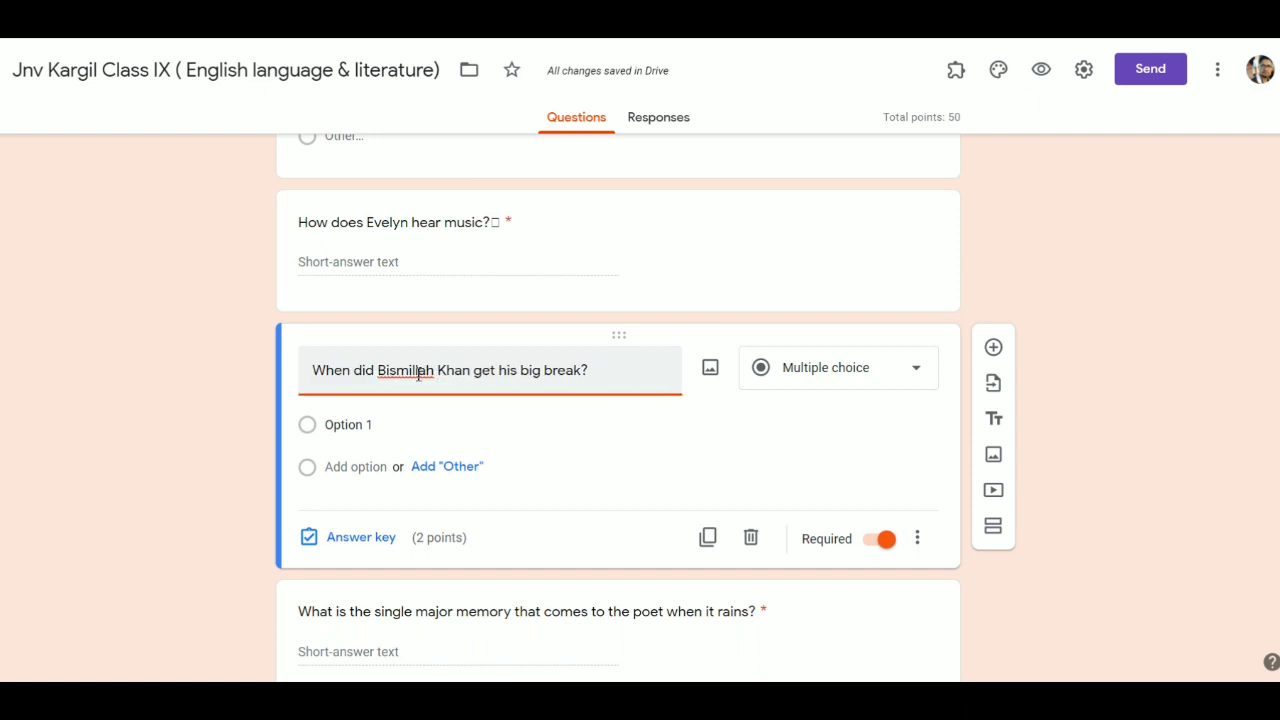
key(BackSpace)
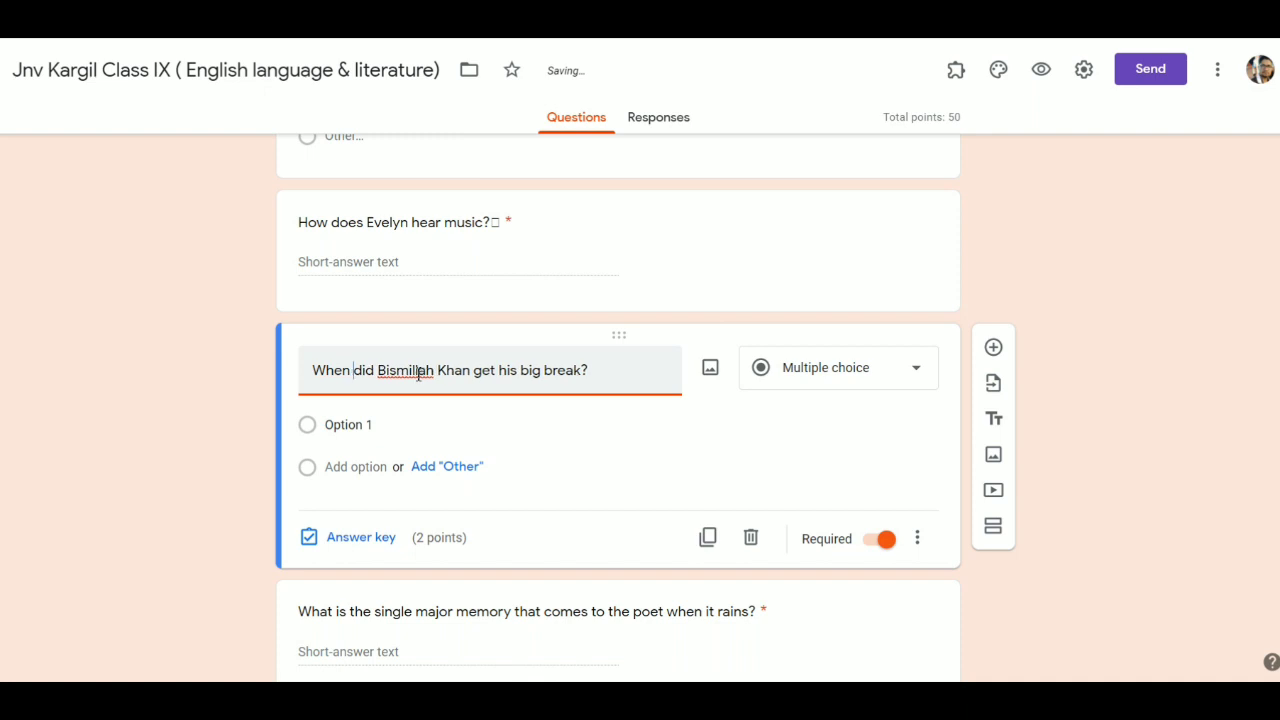
- Fill in answer choices 1935, 1945 and 1938 and add an Other option
click(388, 454)
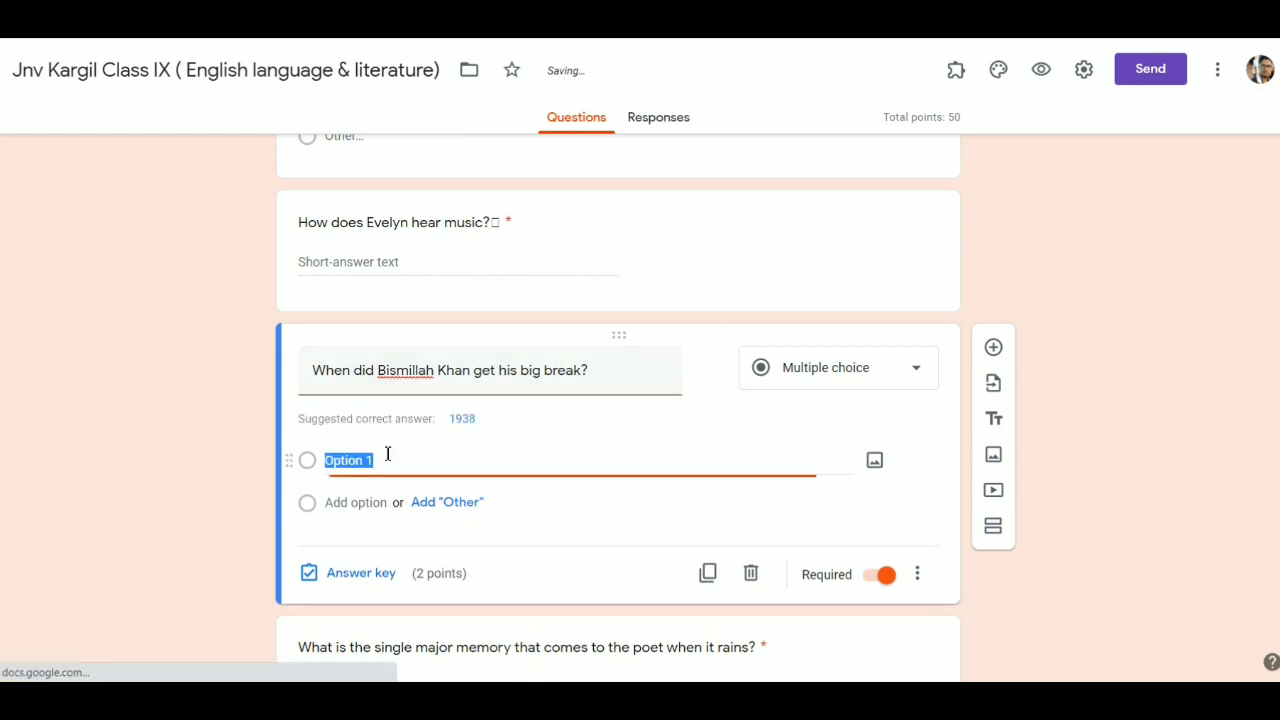
key(BackSpace)
text(1)
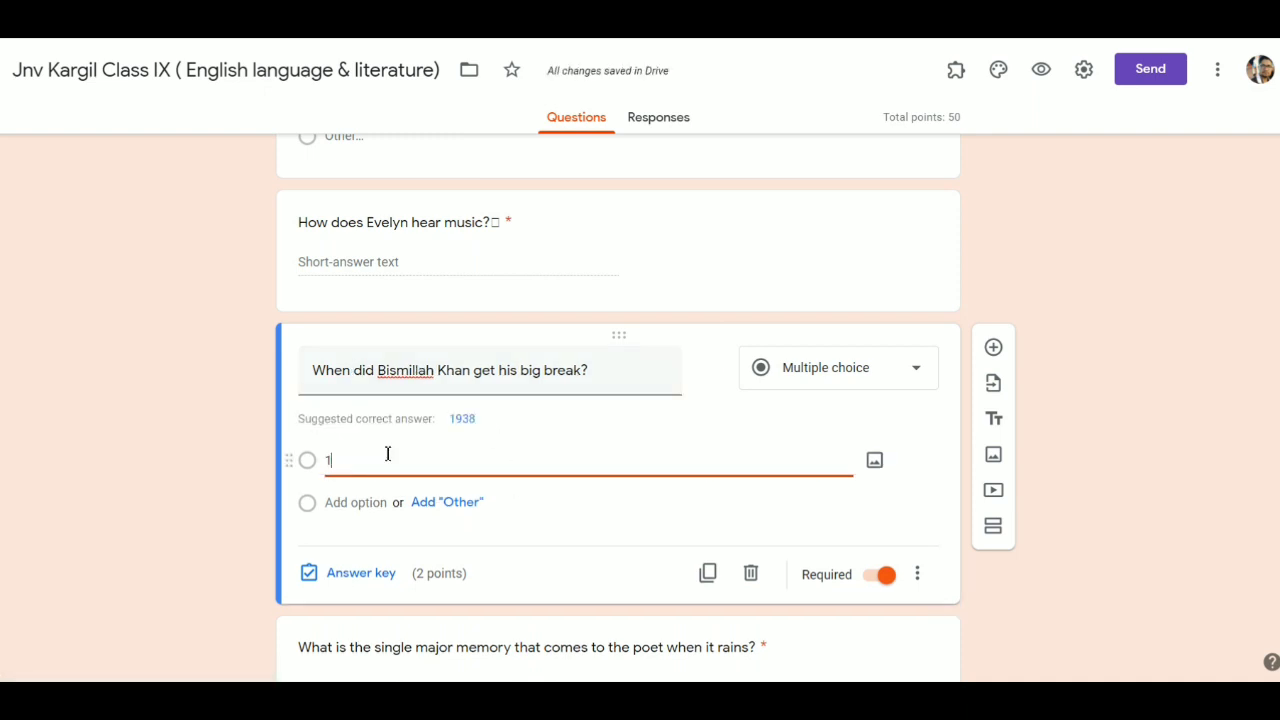
text(93)
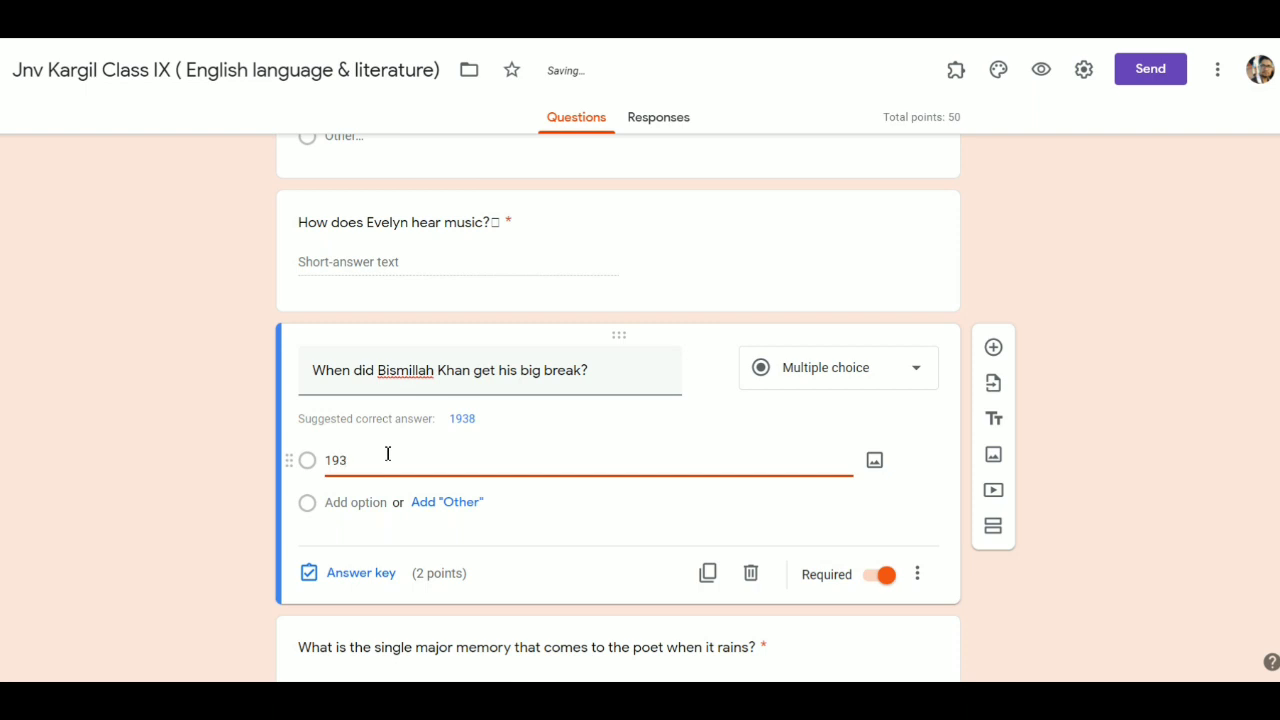
text(5)
click(445, 503)
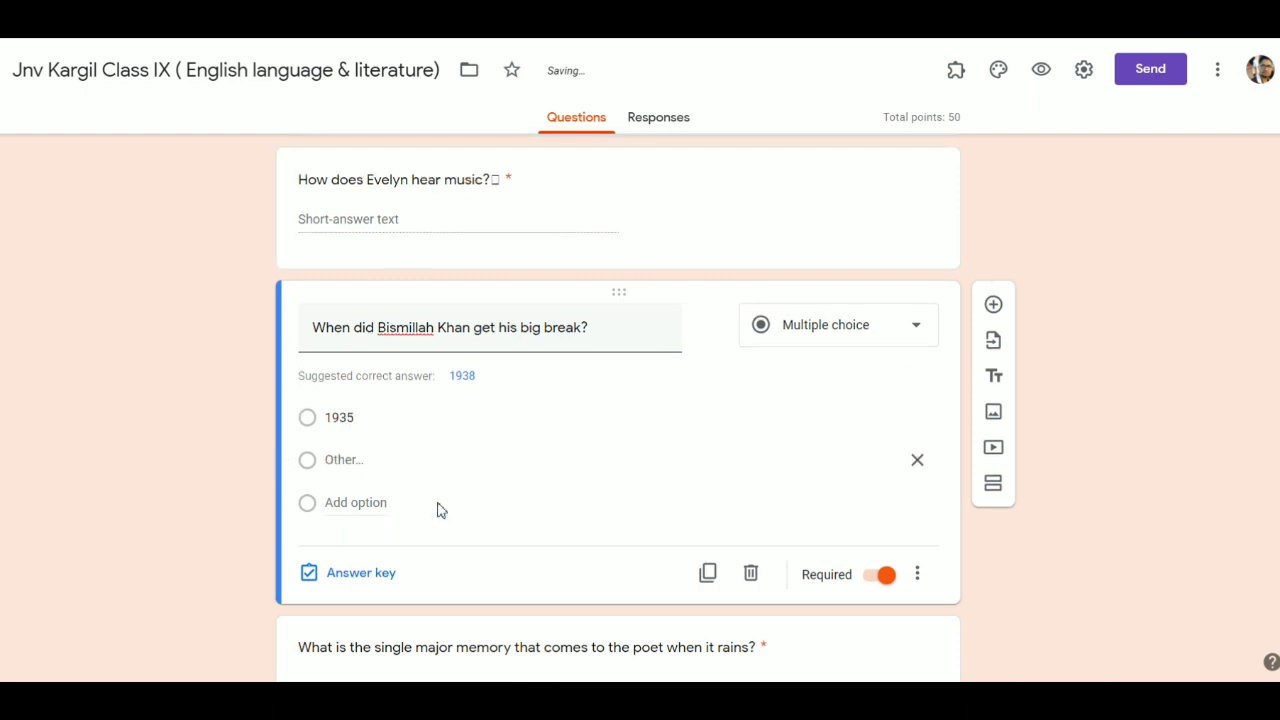
click(370, 502)
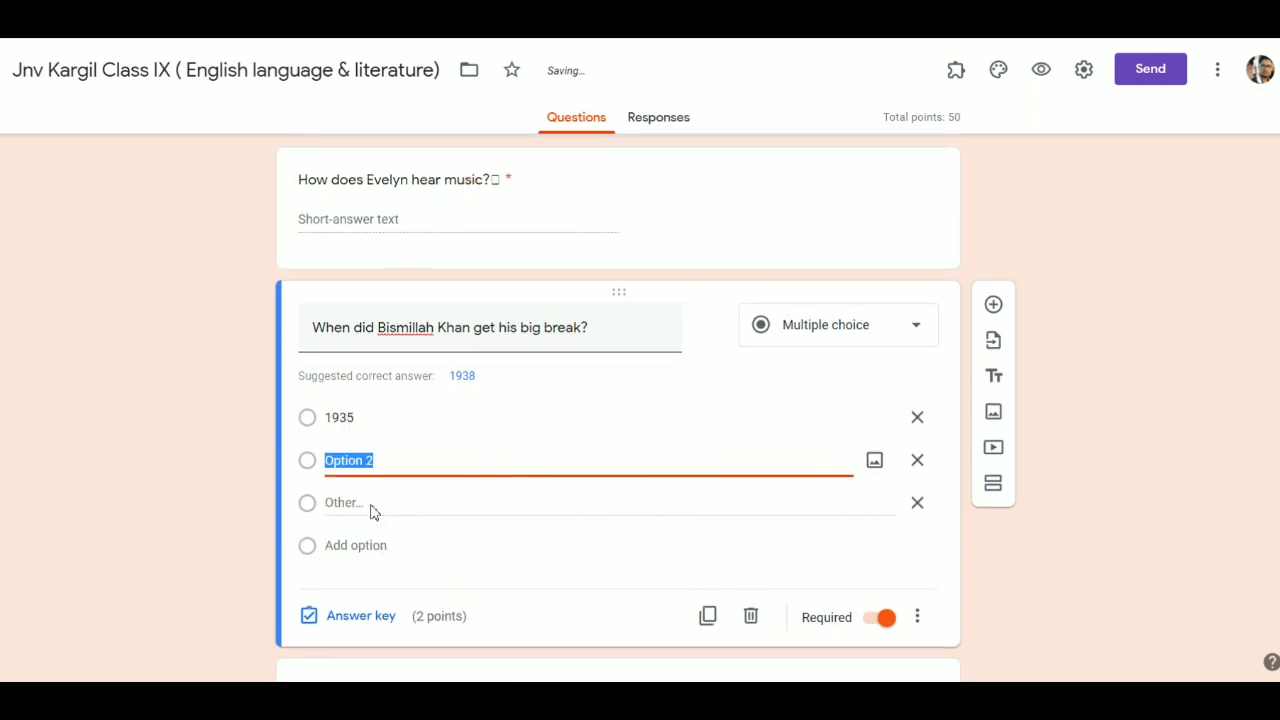
text(1945)
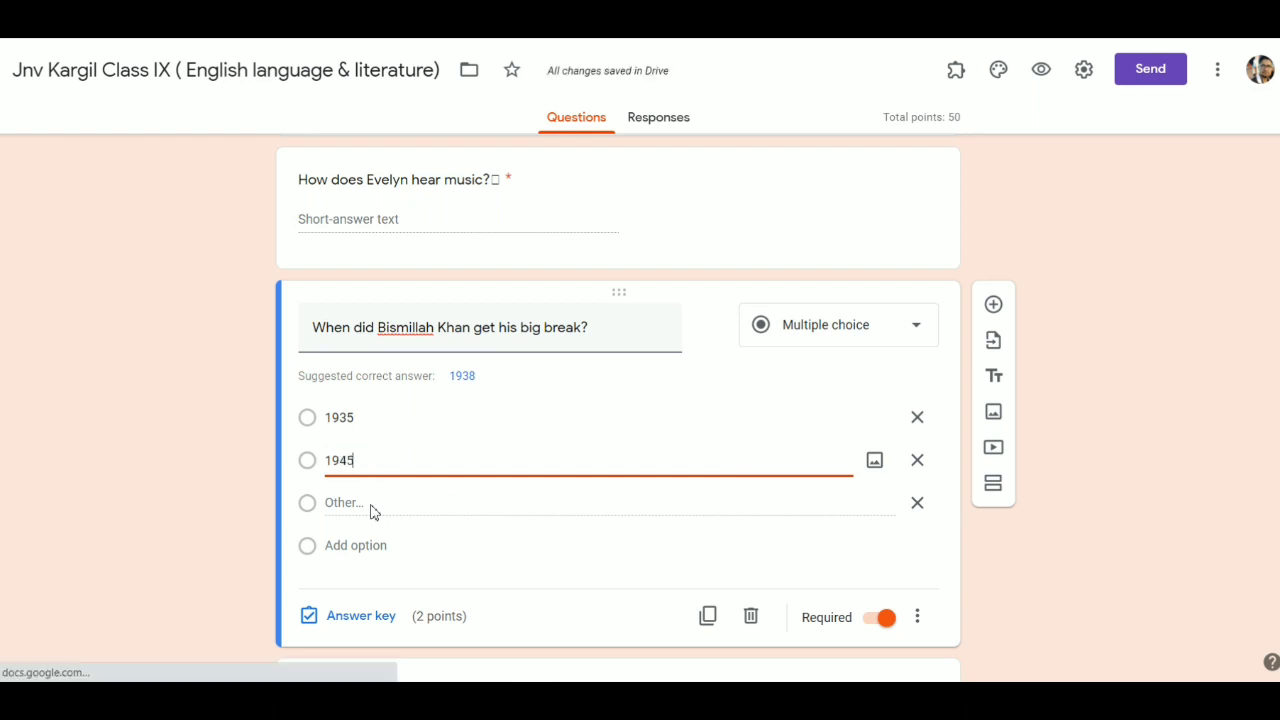
click(372, 541)
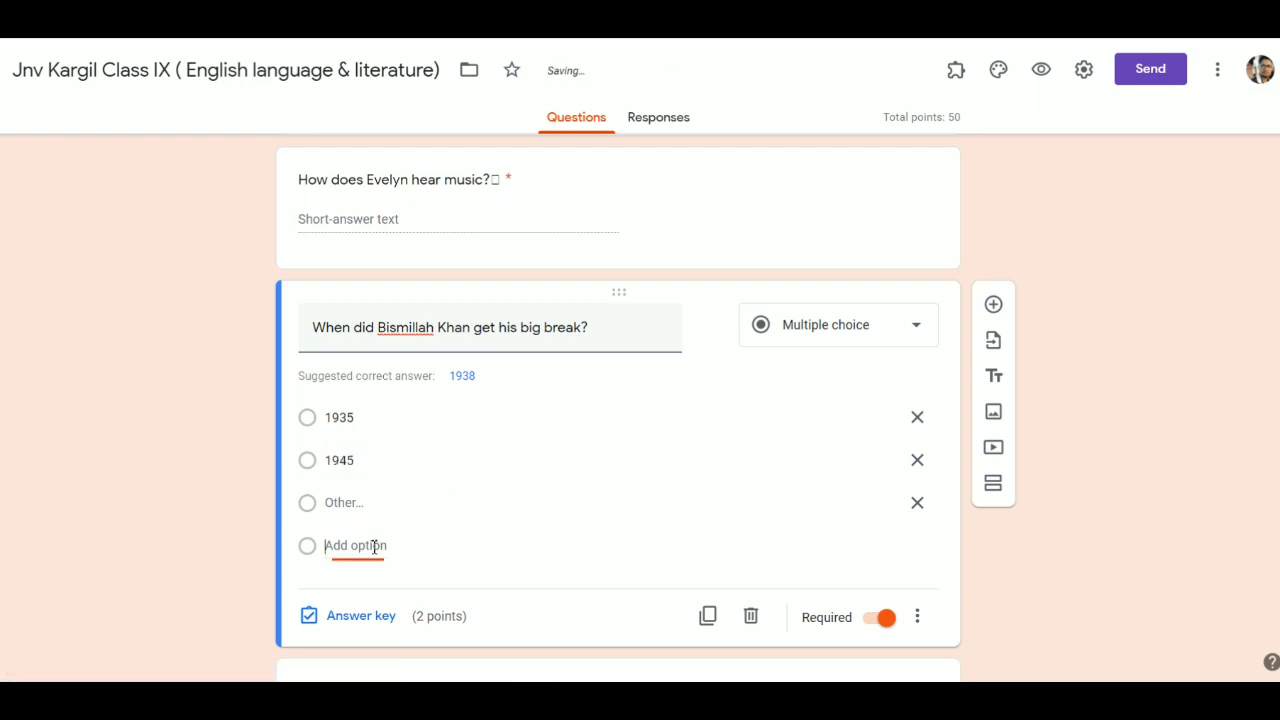
text(19)
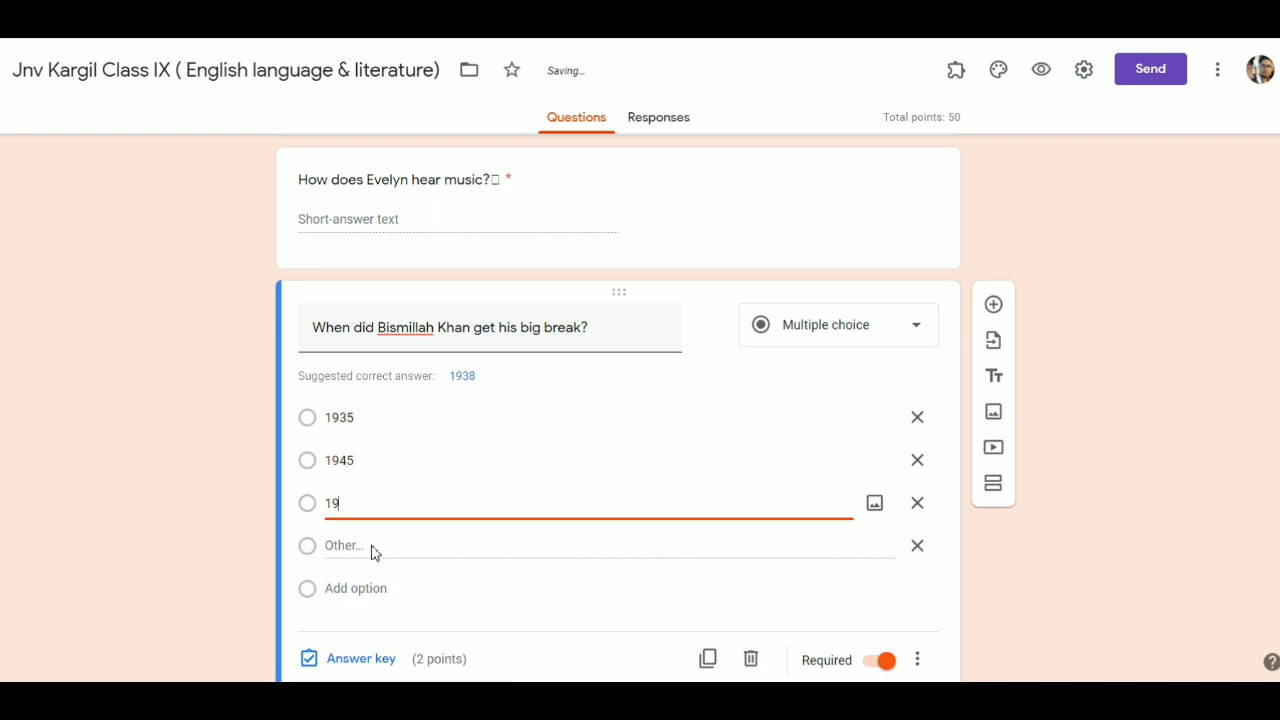
text(38)
scroll(371, 552, down, 2)
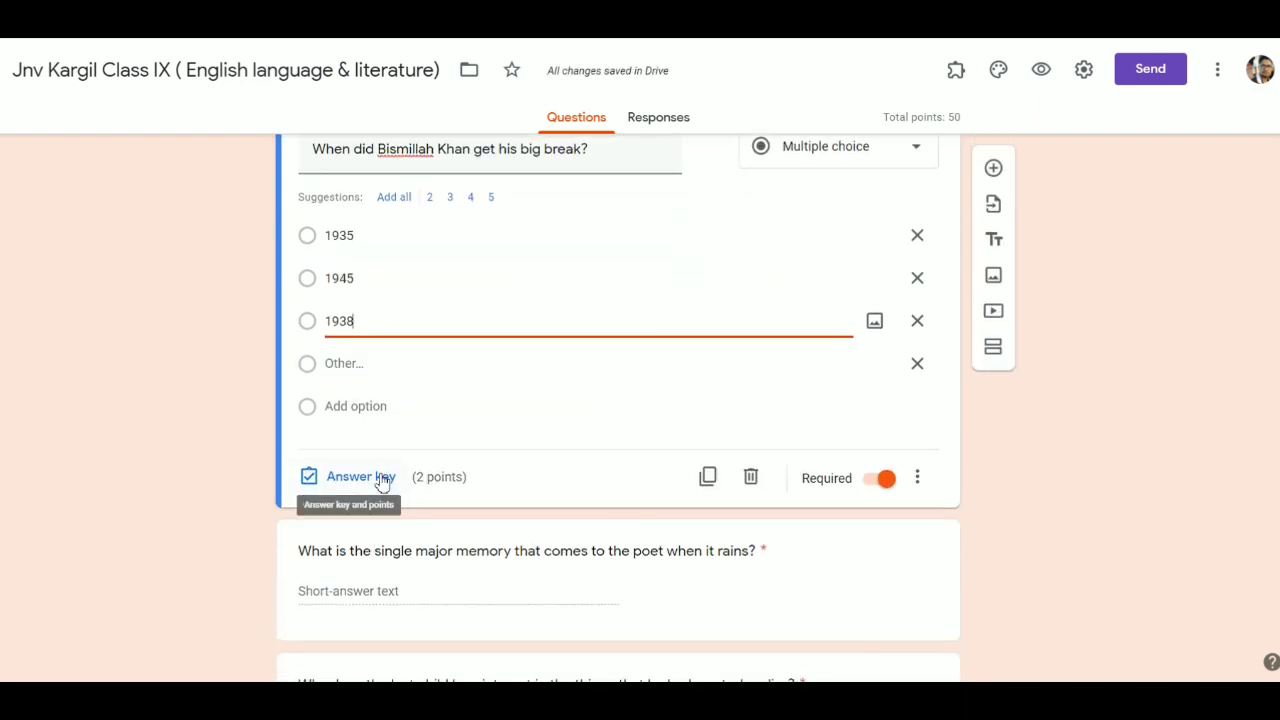
scroll(380, 482, up, 1)
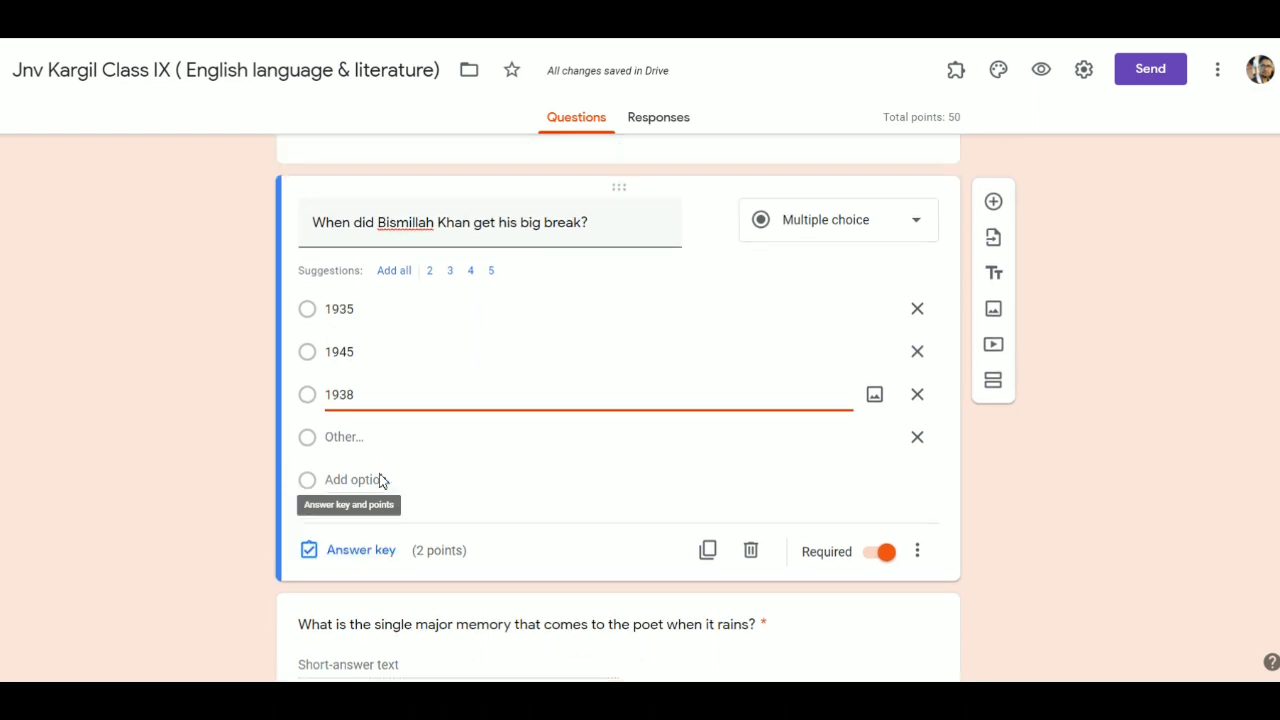
- Mark 1938 as the correct answer in the answer key, worth 1 point
click(360, 560)
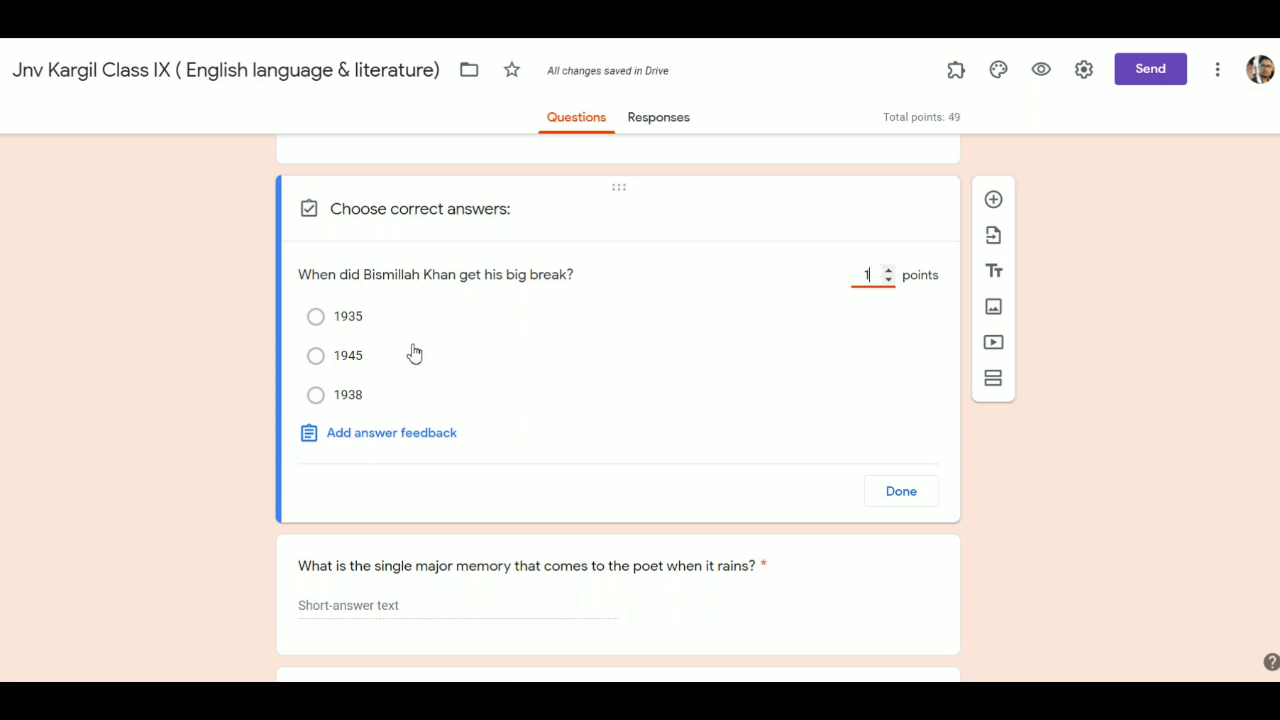
click(316, 398)
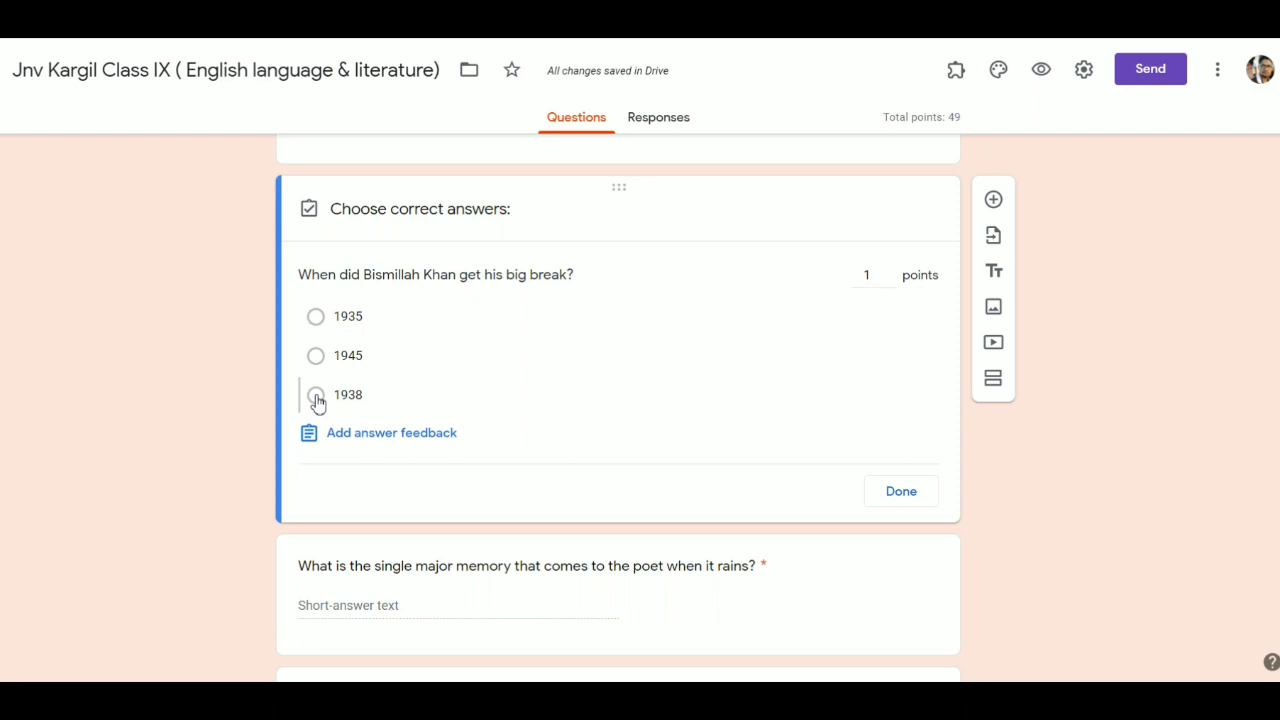
click(899, 491)
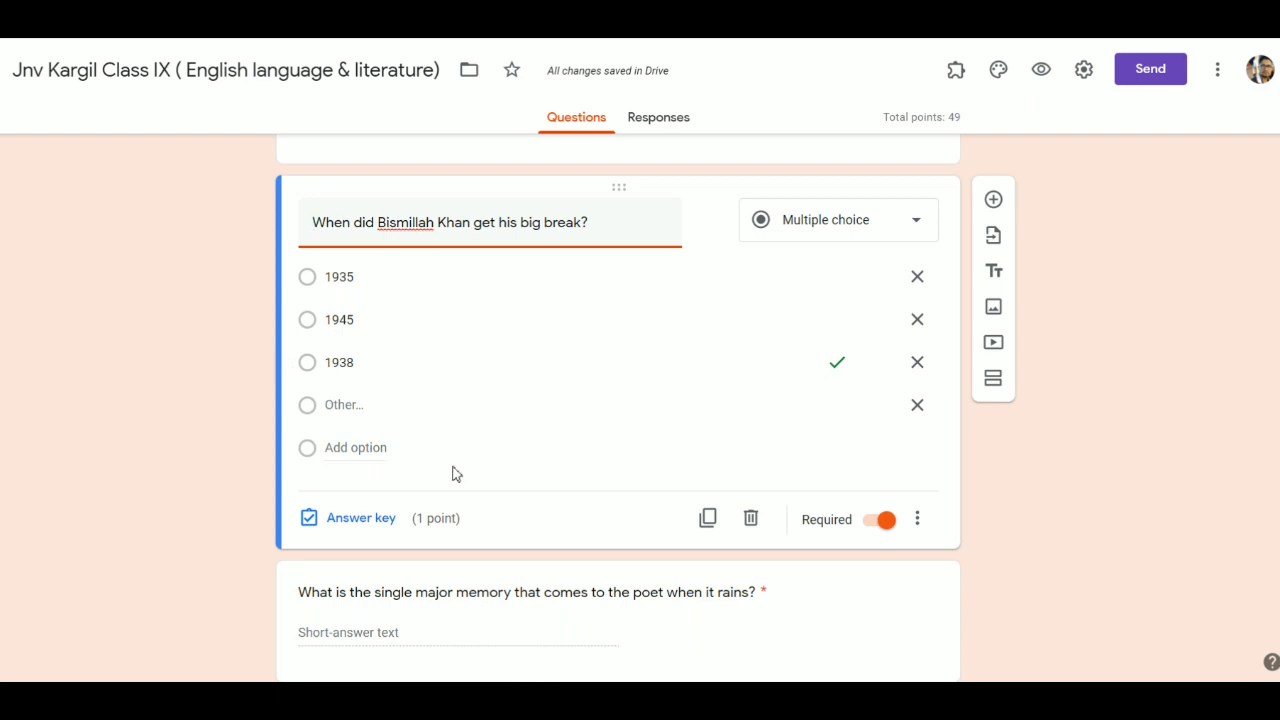
scroll(451, 474, down, 2)
scroll(534, 417, down, 3)
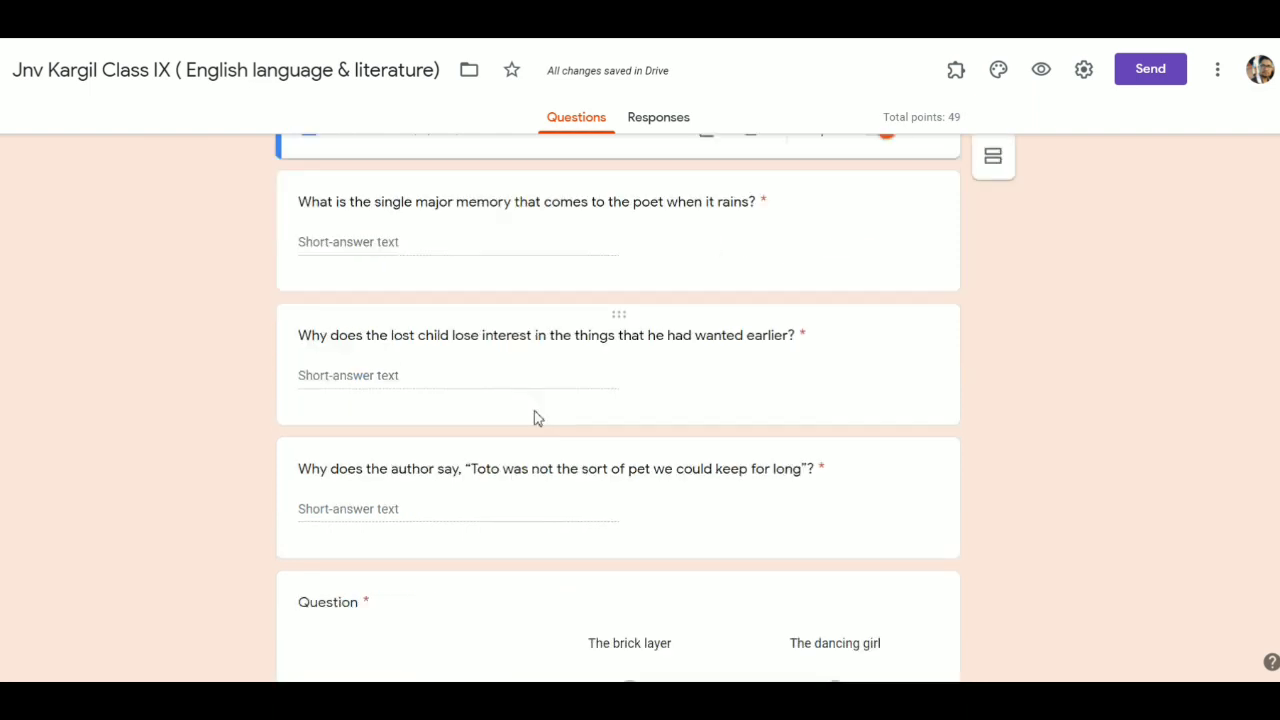
scroll(534, 411, down, 1)
scroll(534, 414, up, 3)
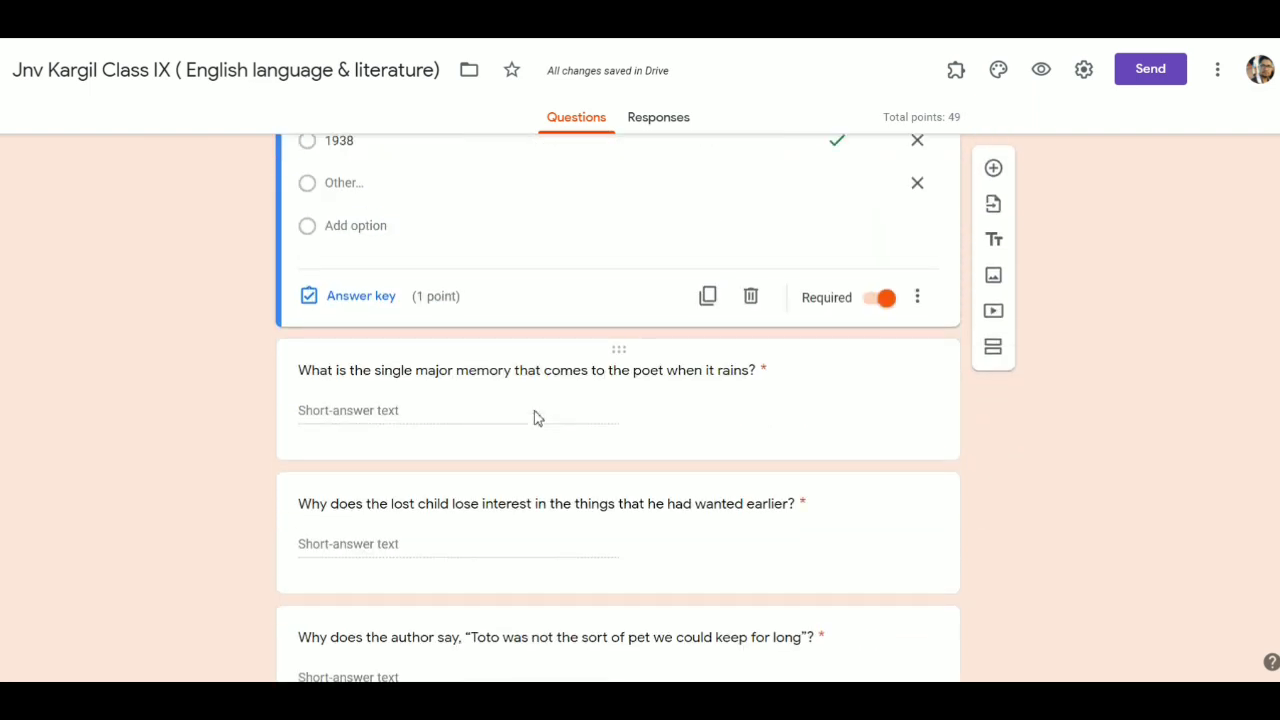
scroll(606, 372, up, 10)
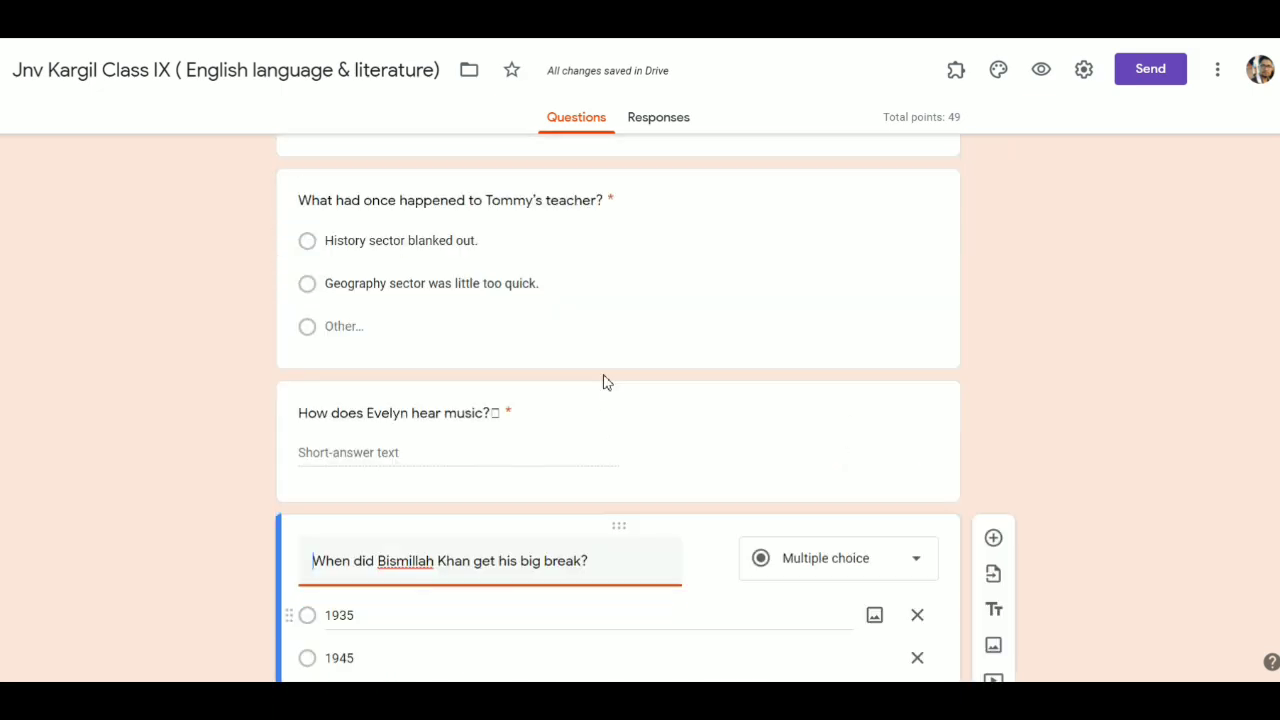
scroll(606, 376, up, 15)
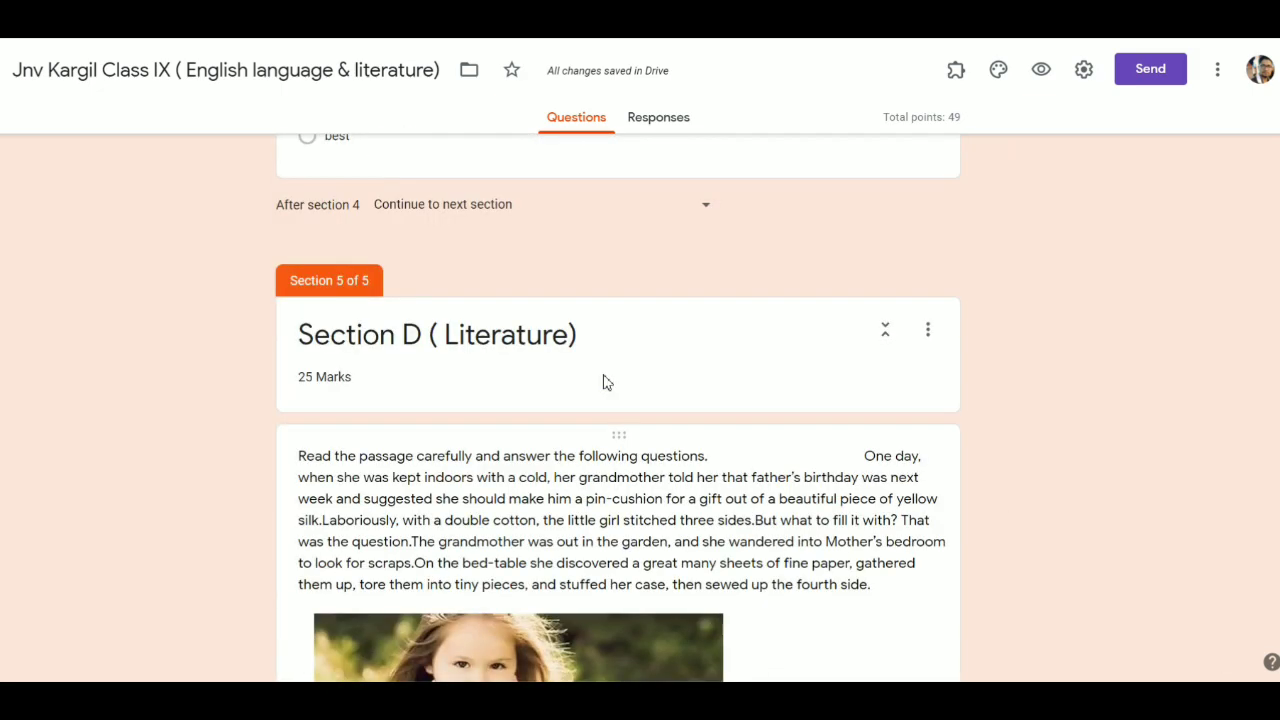
scroll(604, 382, up, 15)
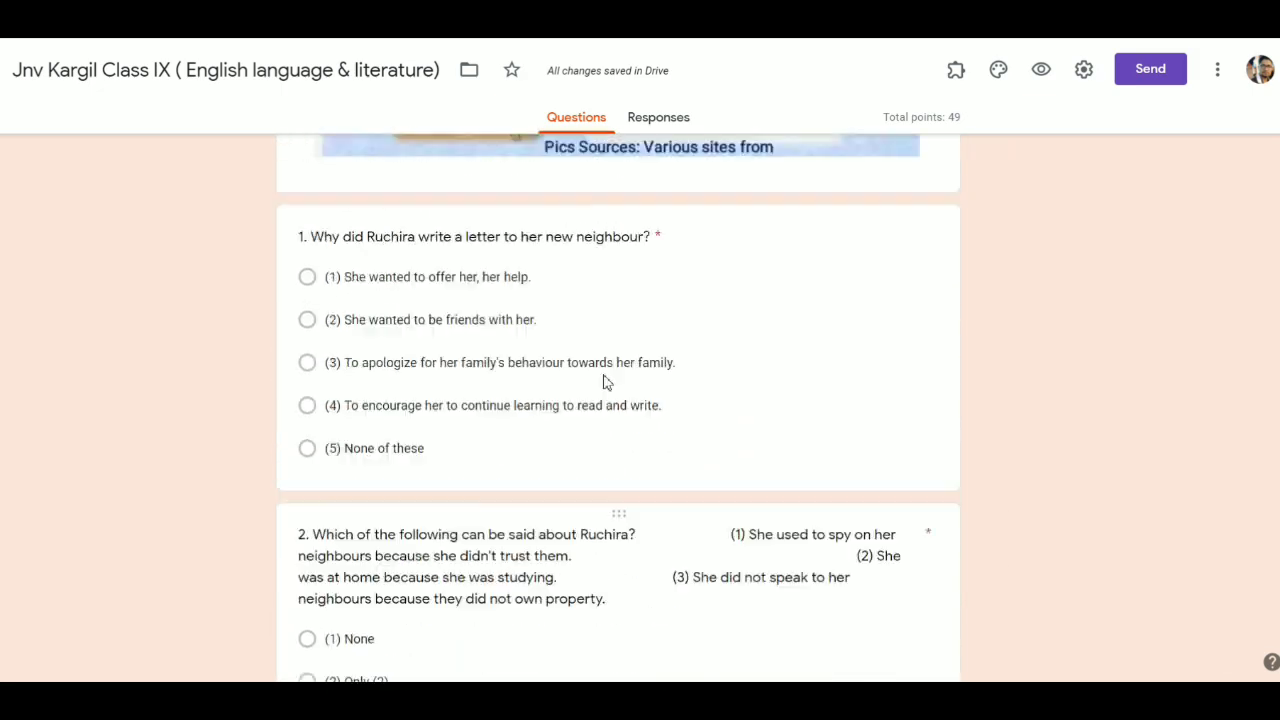
scroll(603, 380, up, 10)
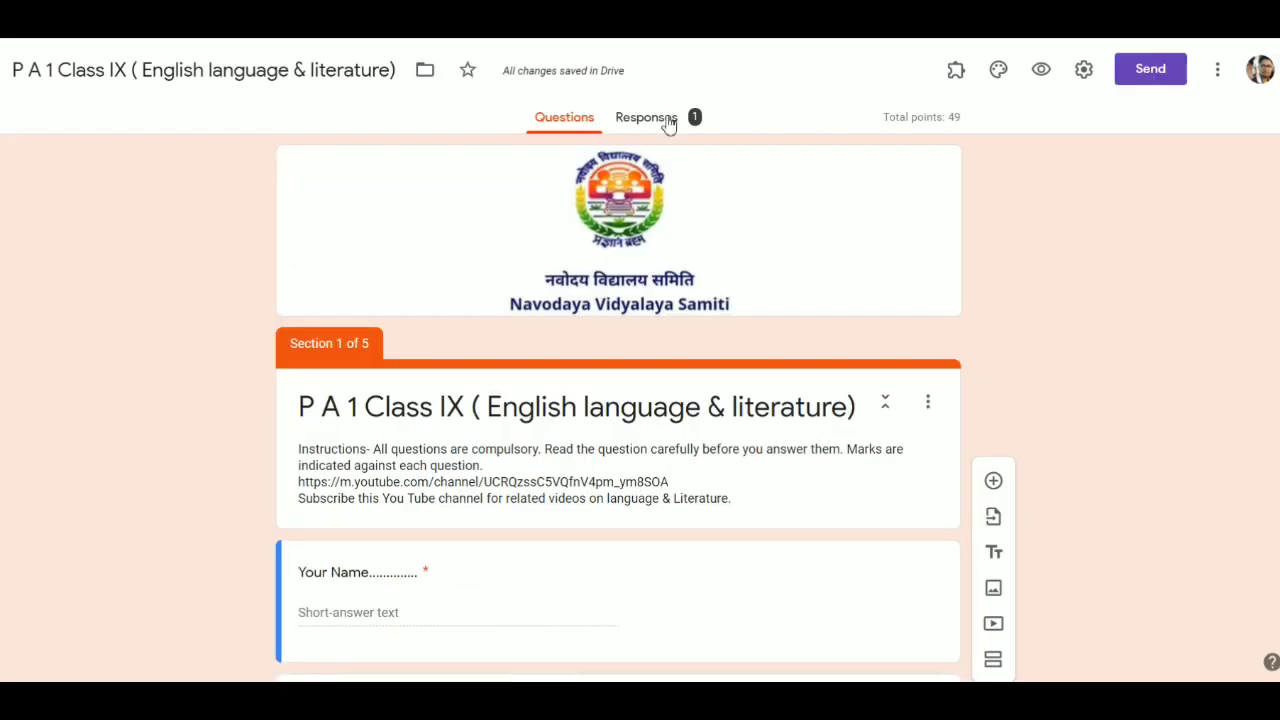
- Switch Responses to the Individual view and scroll through the answers to the Evelyn question
click(668, 123)
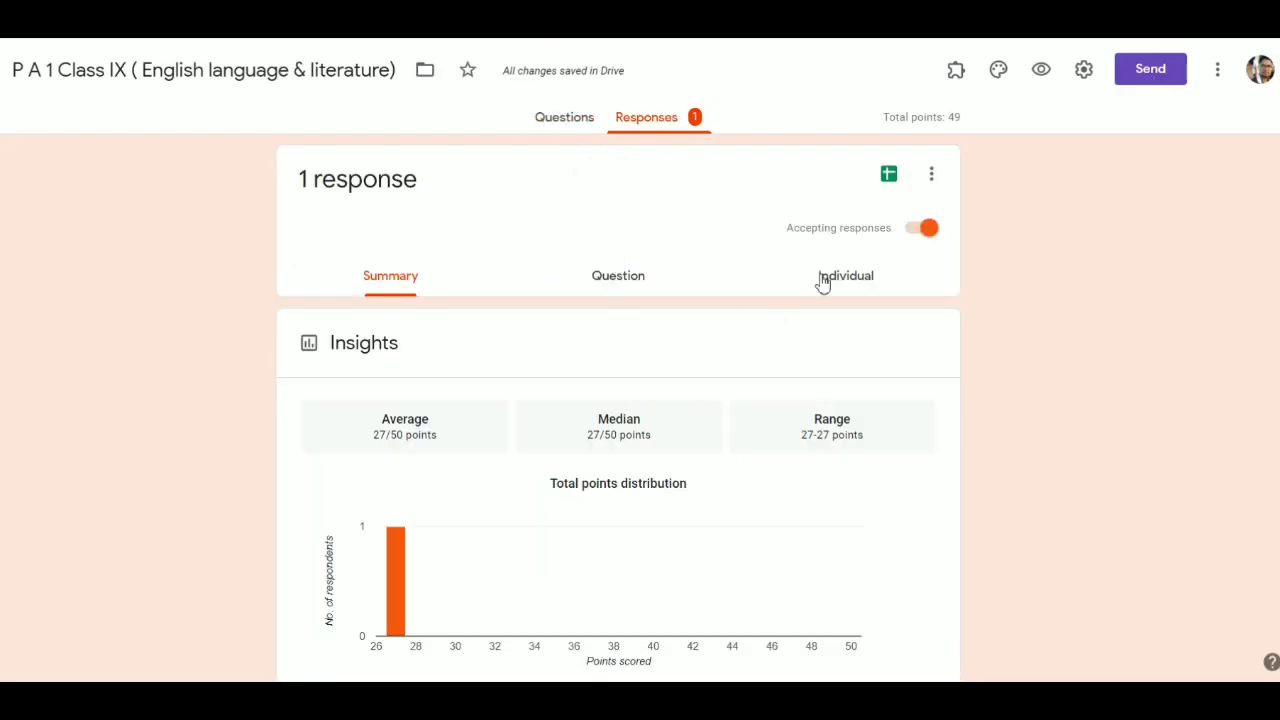
scroll(438, 312, down, 2)
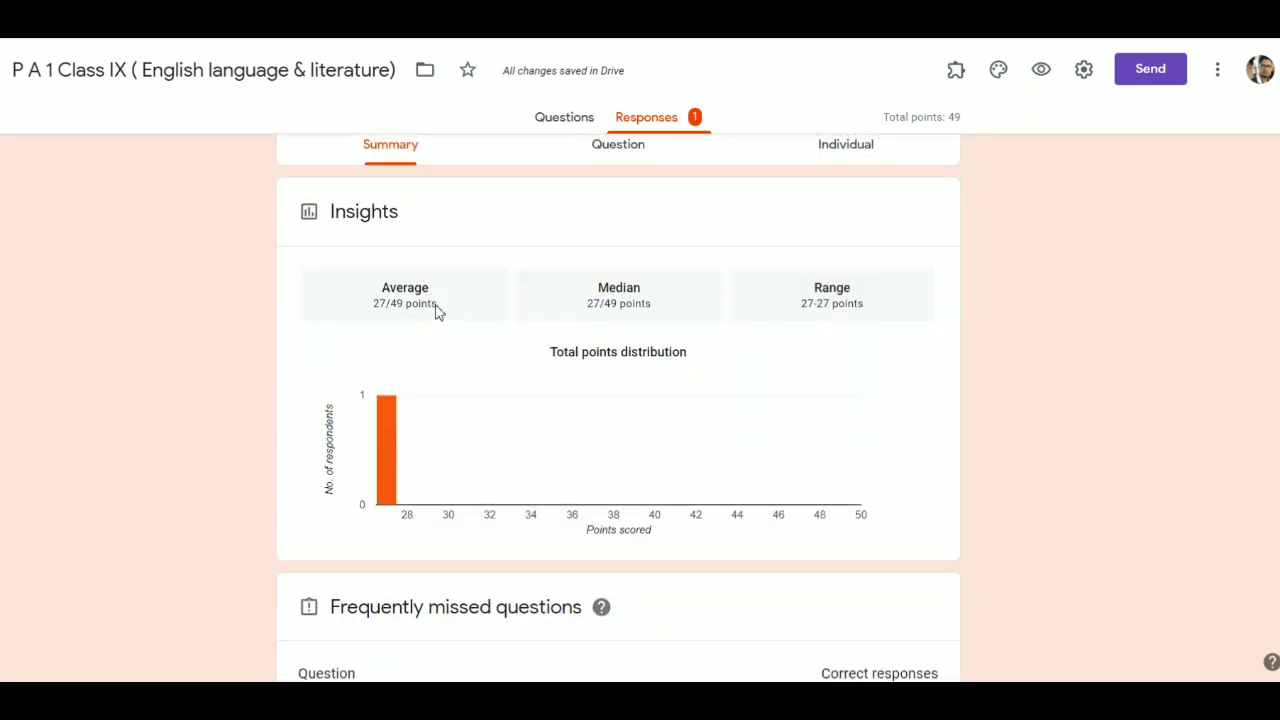
scroll(438, 312, up, 2)
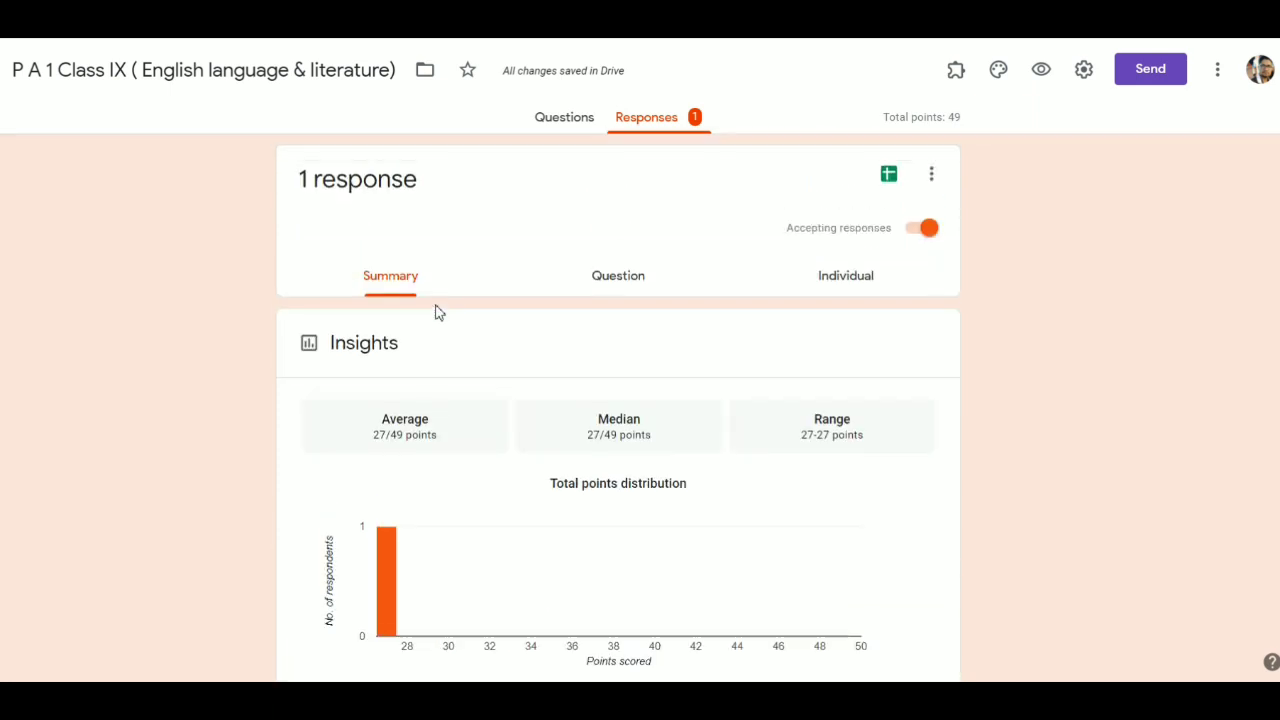
click(853, 287)
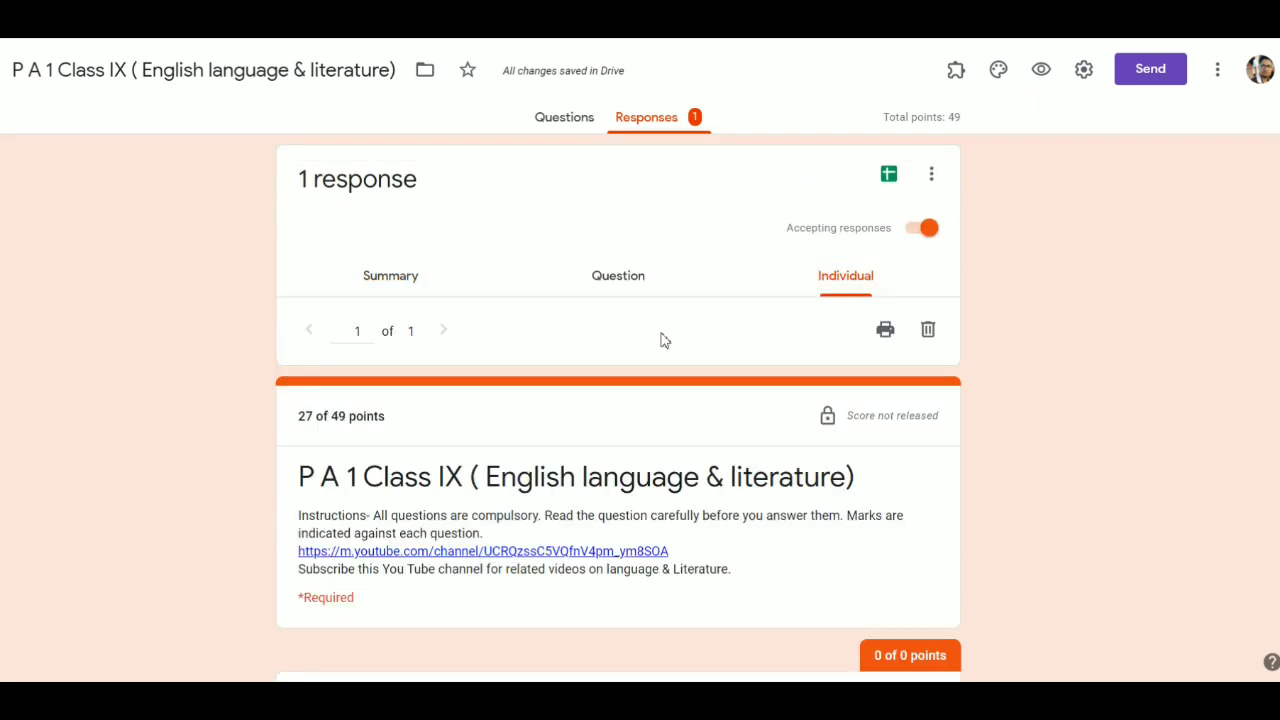
scroll(660, 340, down, 4)
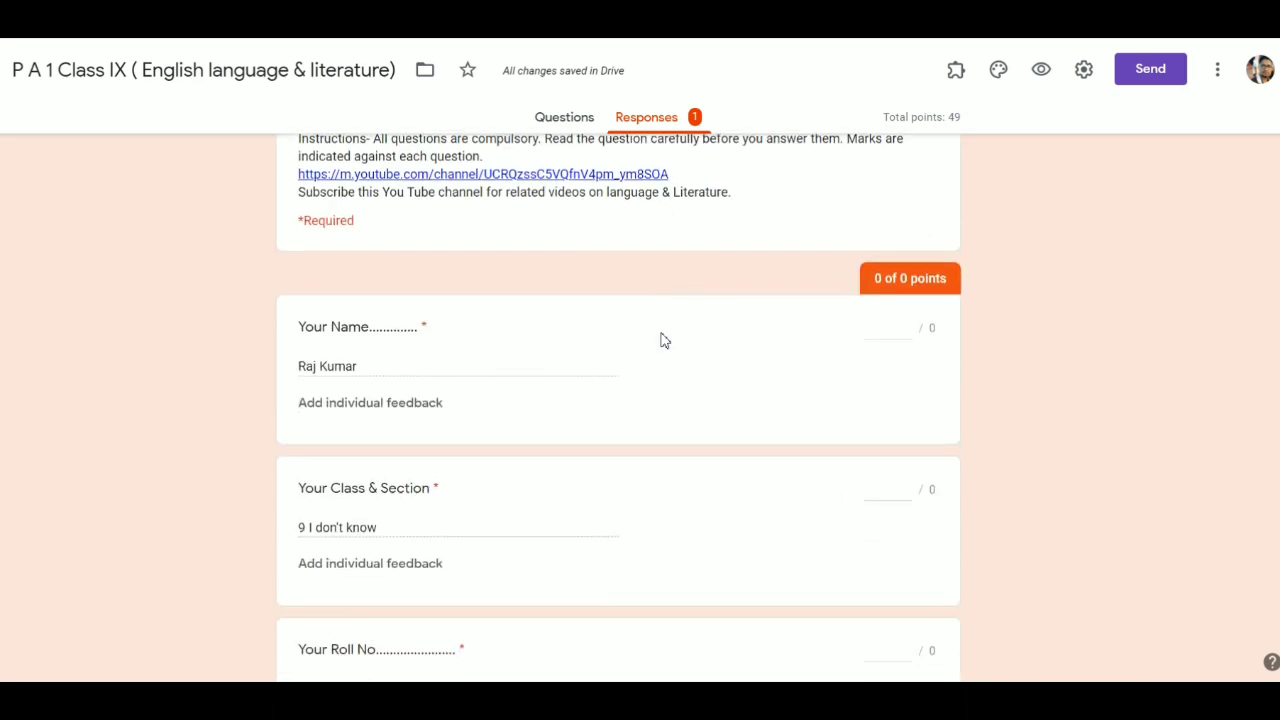
scroll(660, 340, down, 5)
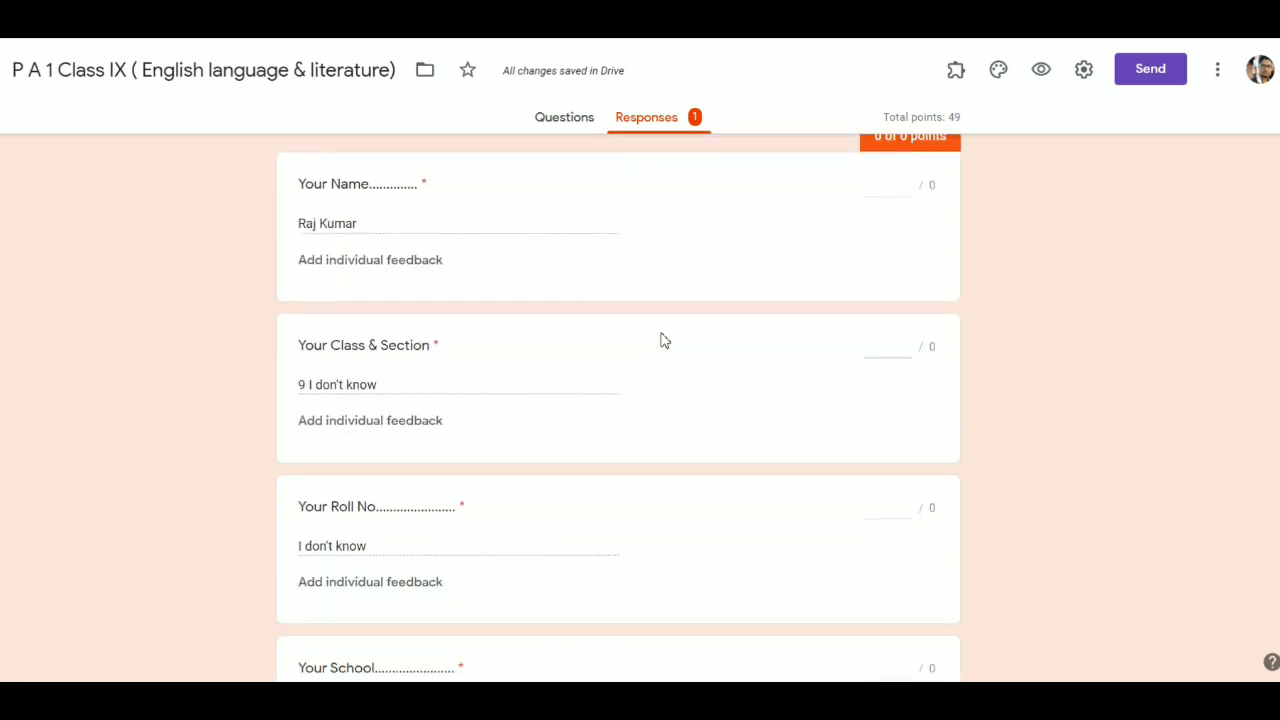
scroll(663, 340, down, 15)
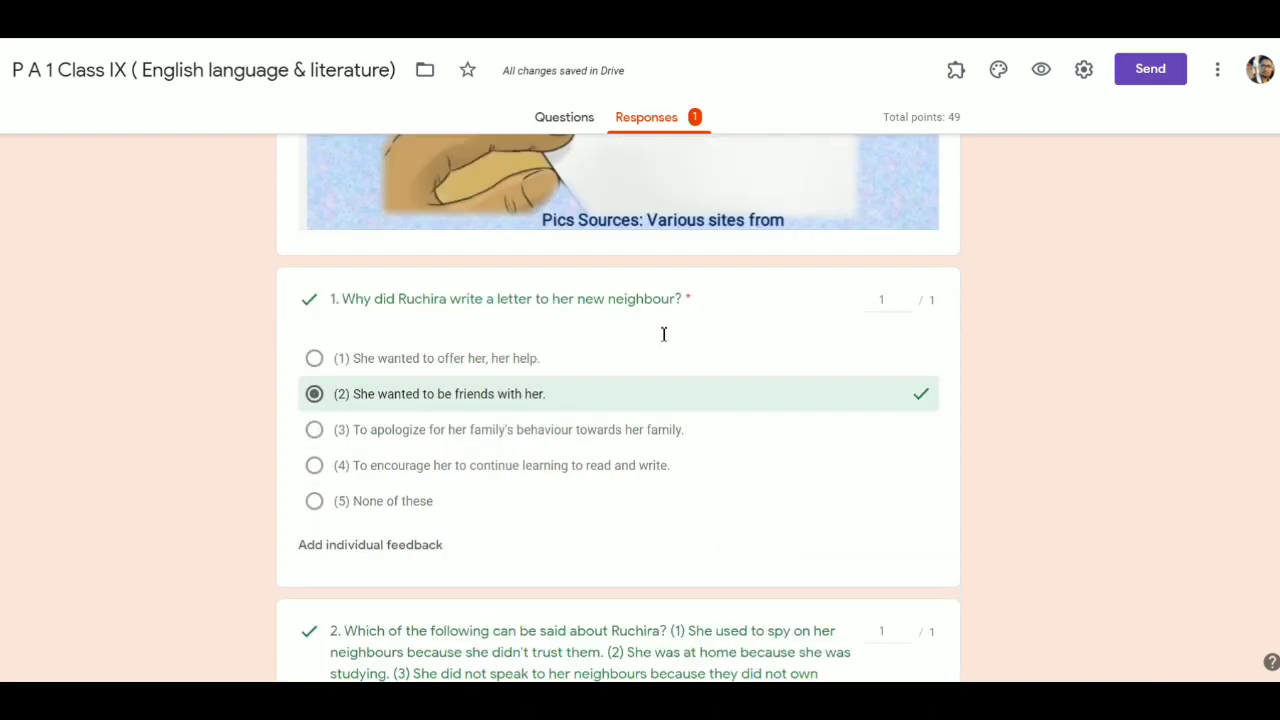
scroll(663, 340, down, 15)
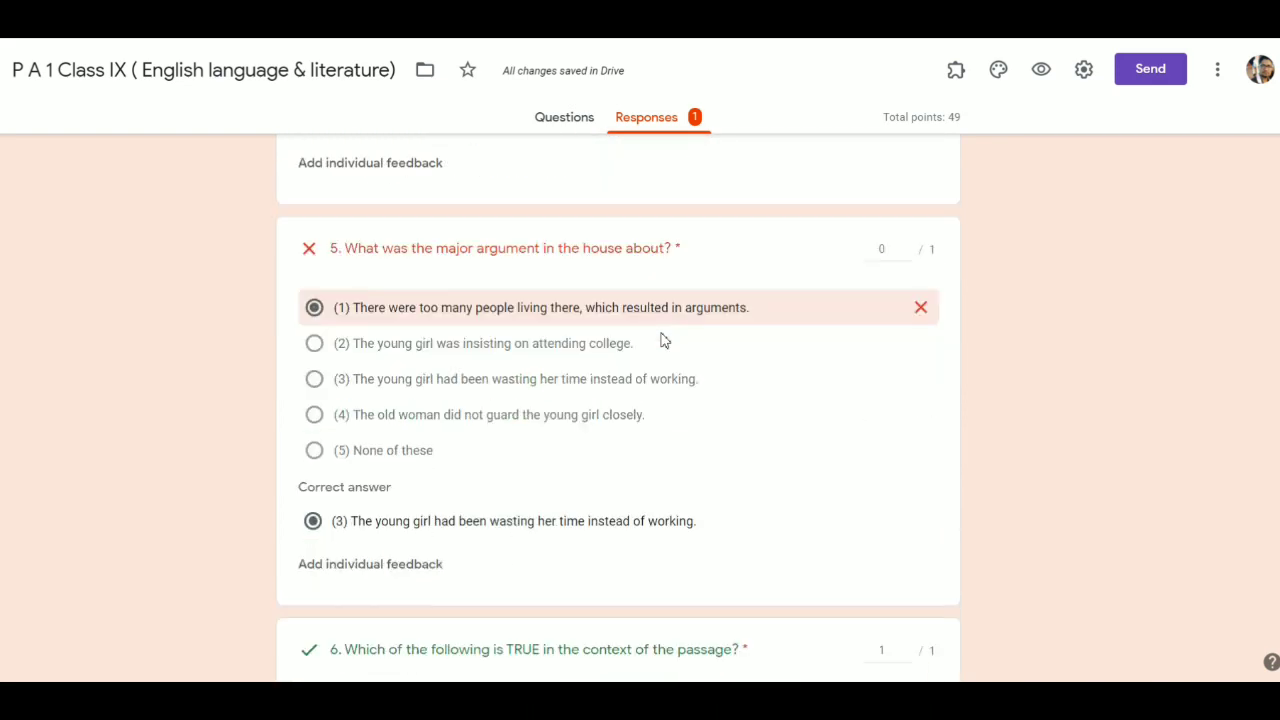
scroll(663, 340, down, 20)
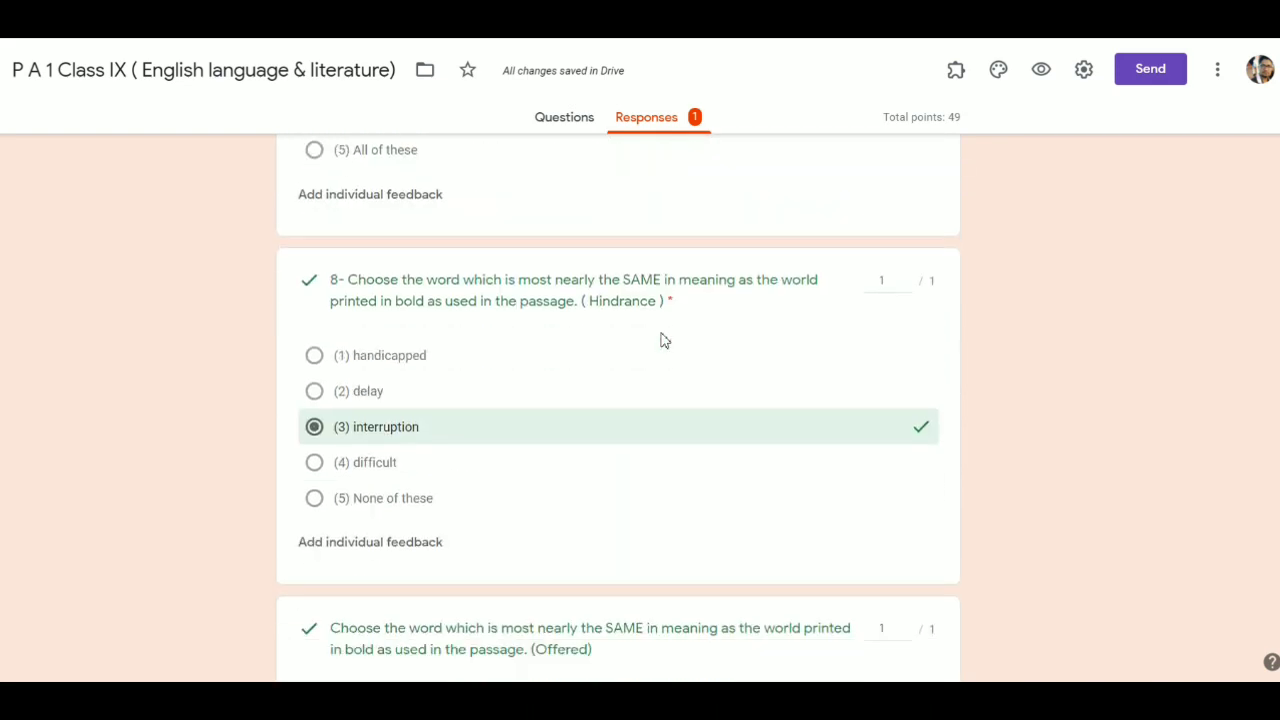
scroll(663, 340, down, 20)
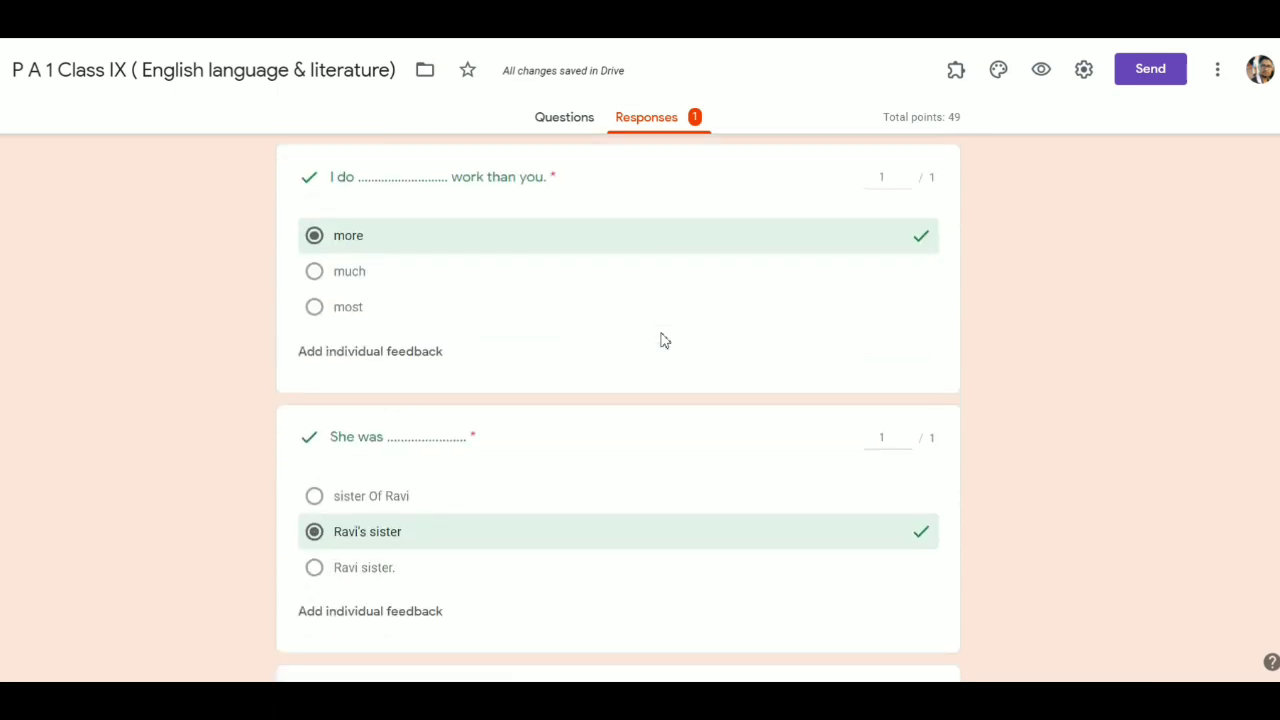
scroll(663, 340, down, 20)
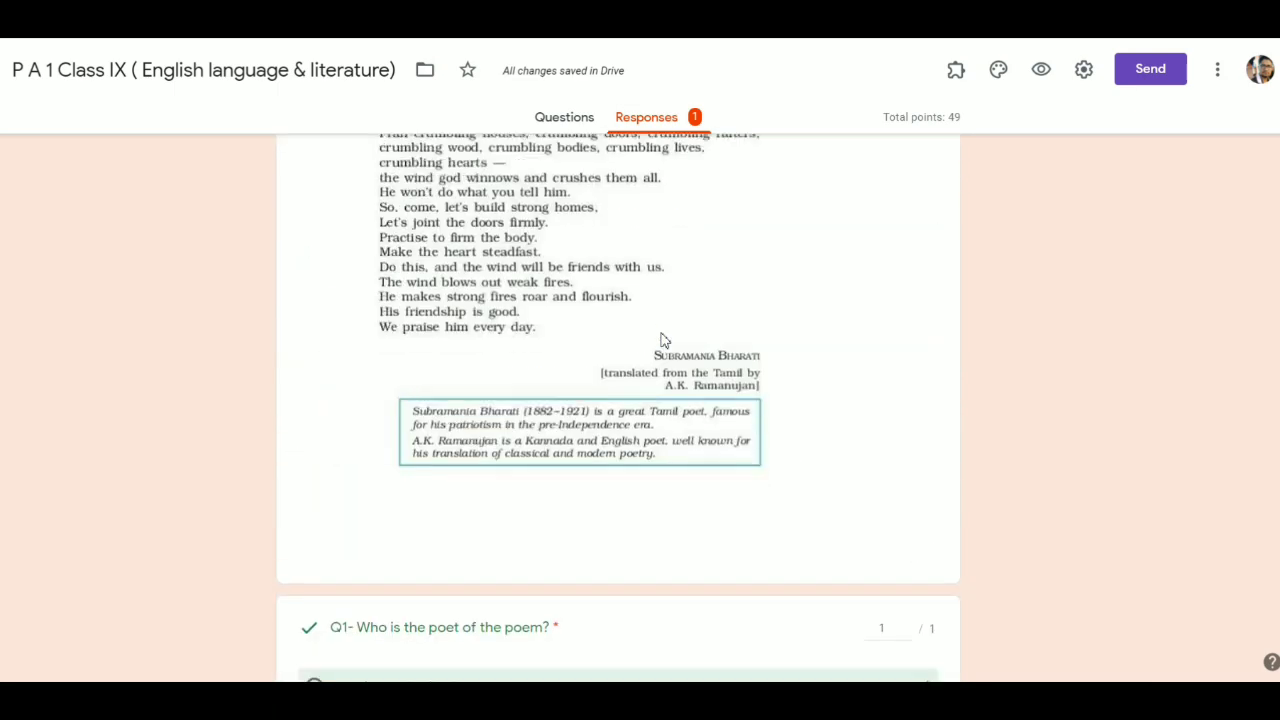
scroll(660, 340, down, 15)
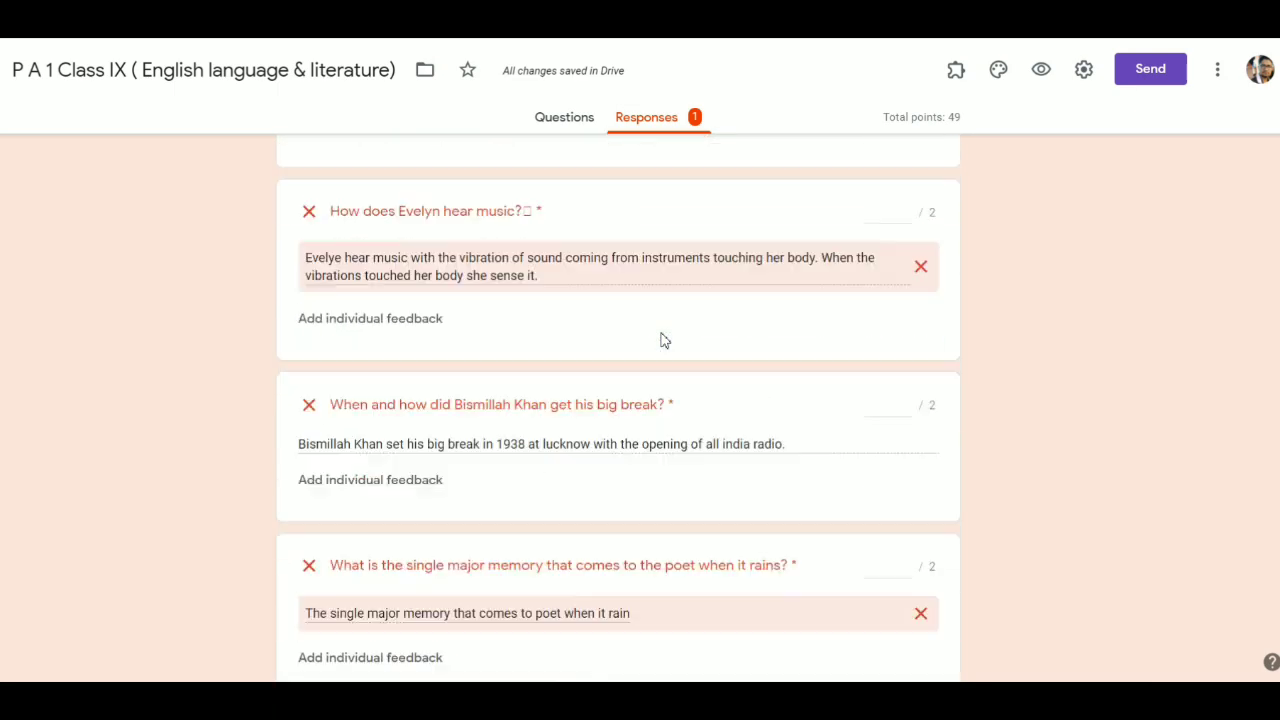
scroll(660, 340, up, 4)
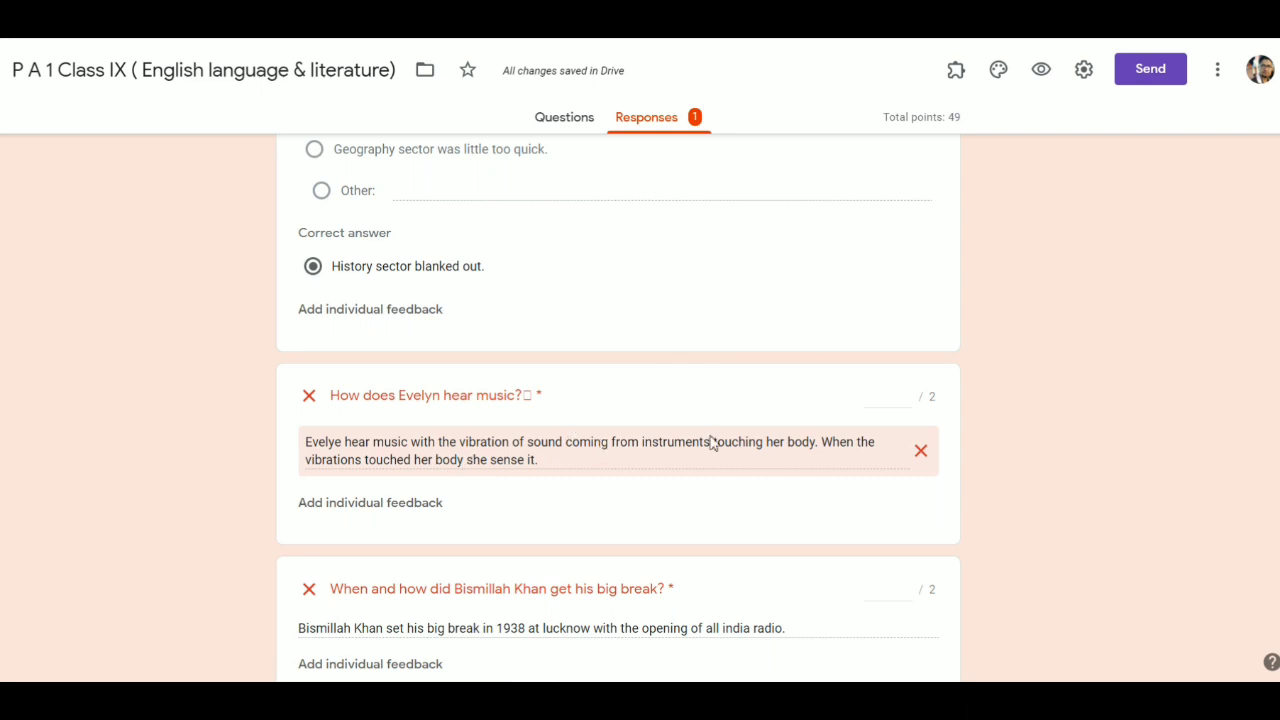
- Give the Evelyn music answer 2 points and save, bringing the response to 30.5 of 49
click(894, 399)
text(2)
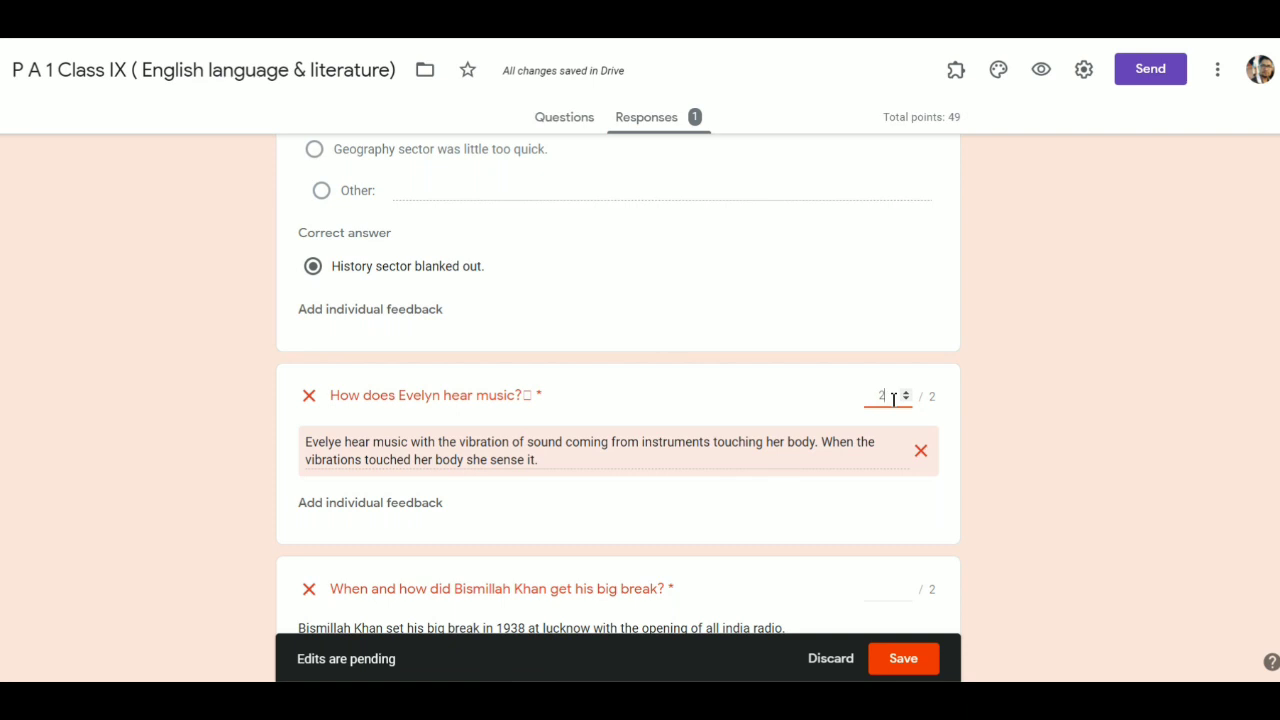
click(918, 671)
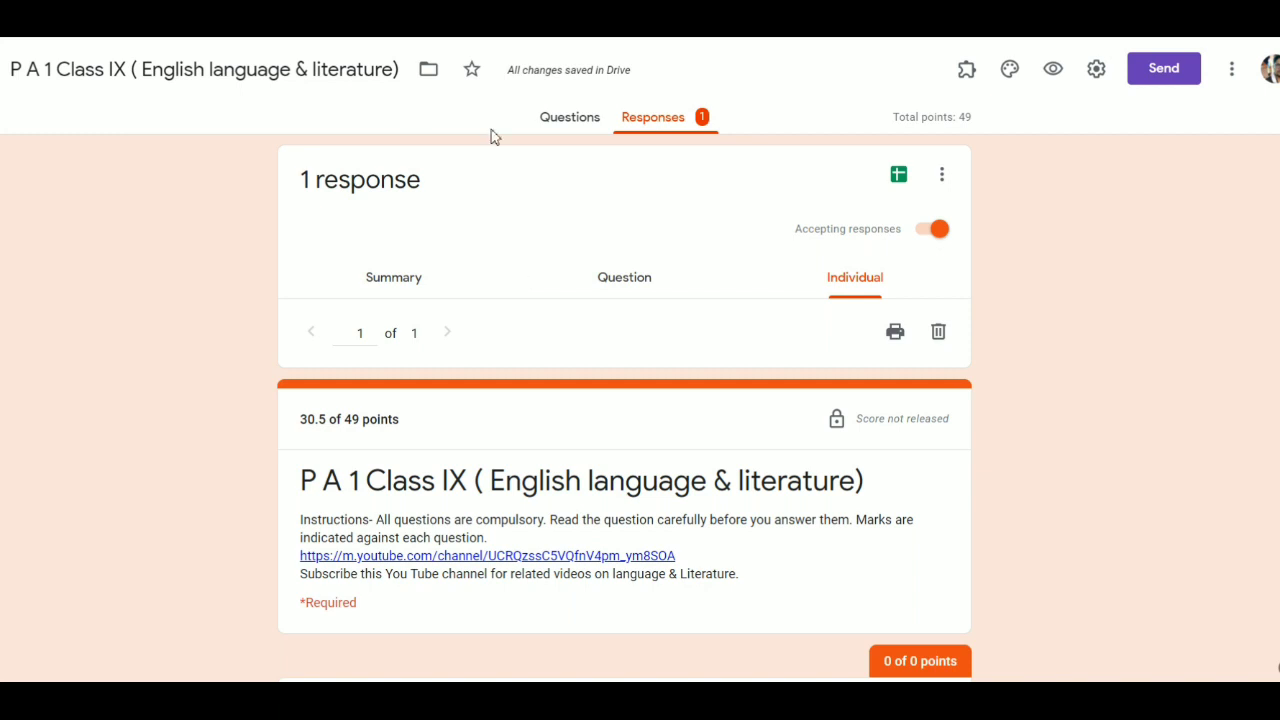
- Open the form's settings with Limit to 1 response left on, and show the Quizzes options
click(567, 120)
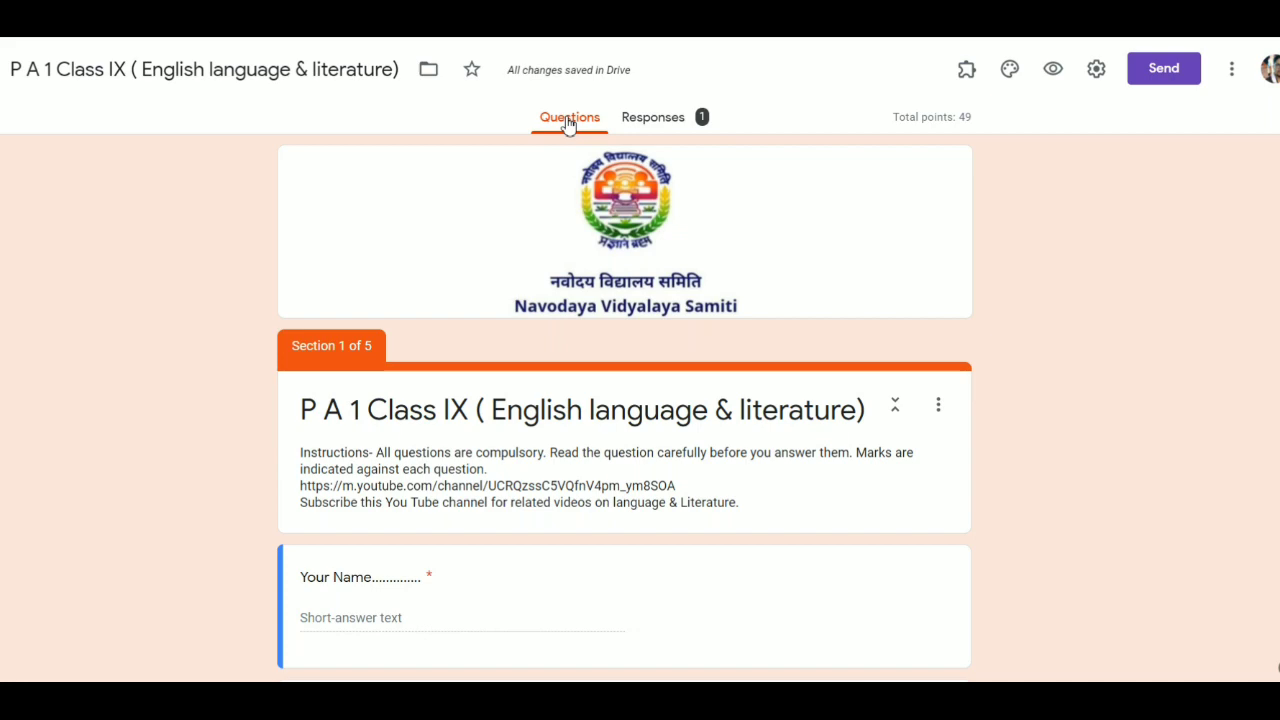
click(1095, 69)
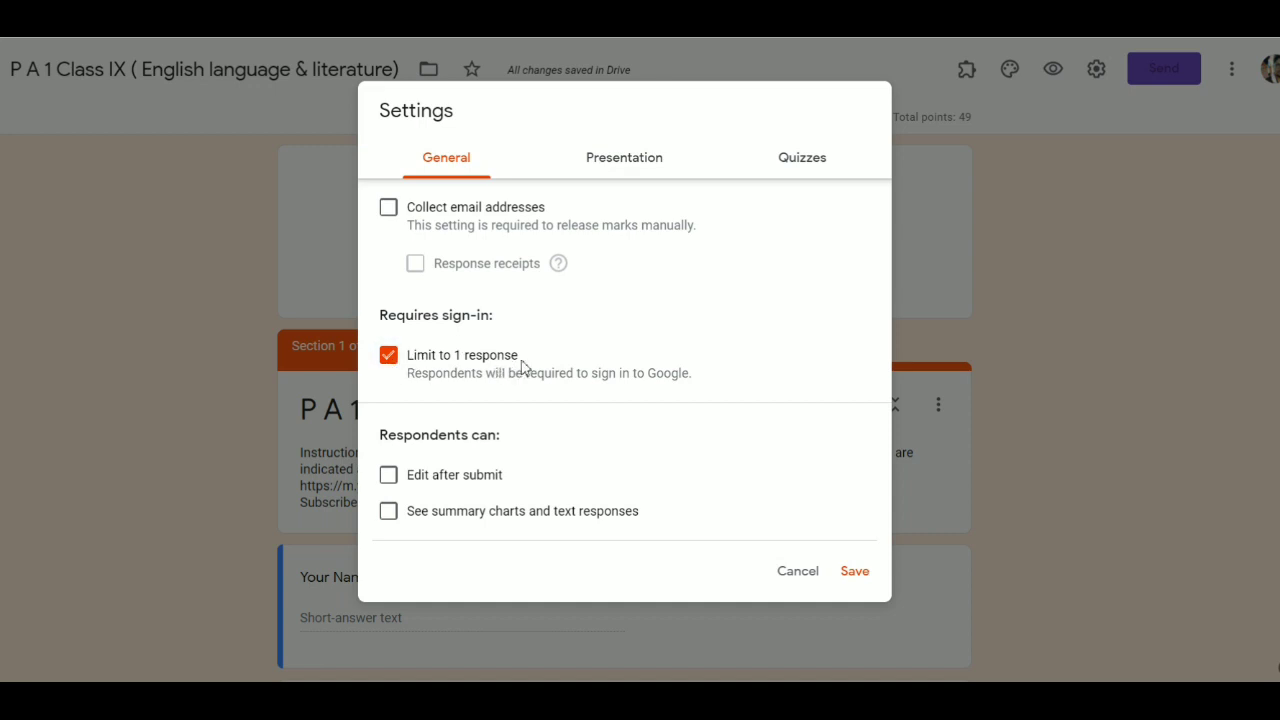
click(388, 357)
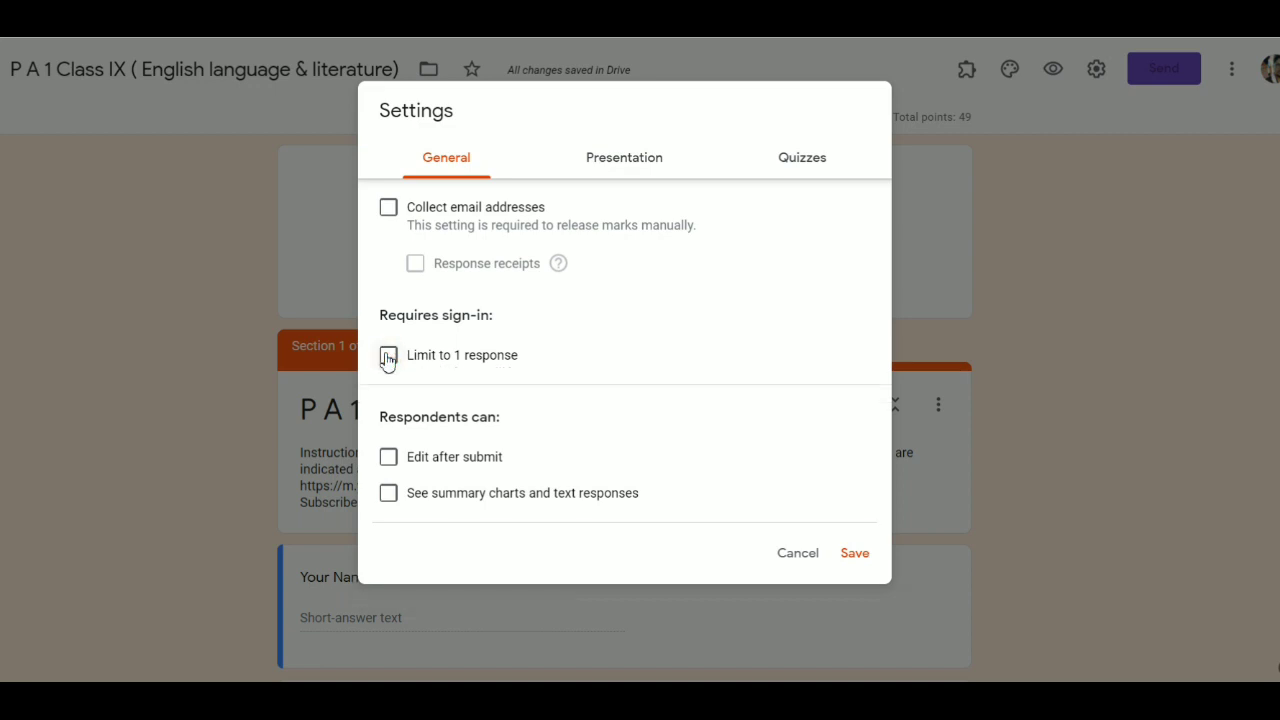
click(388, 357)
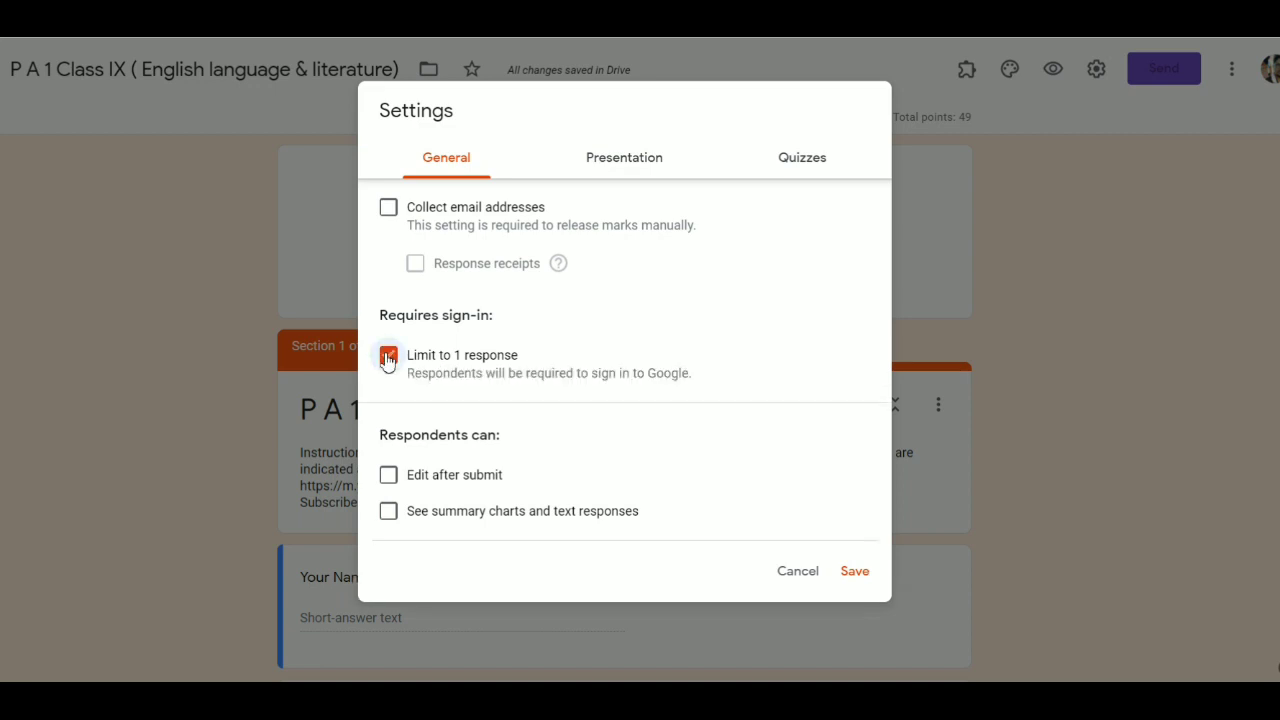
click(816, 162)
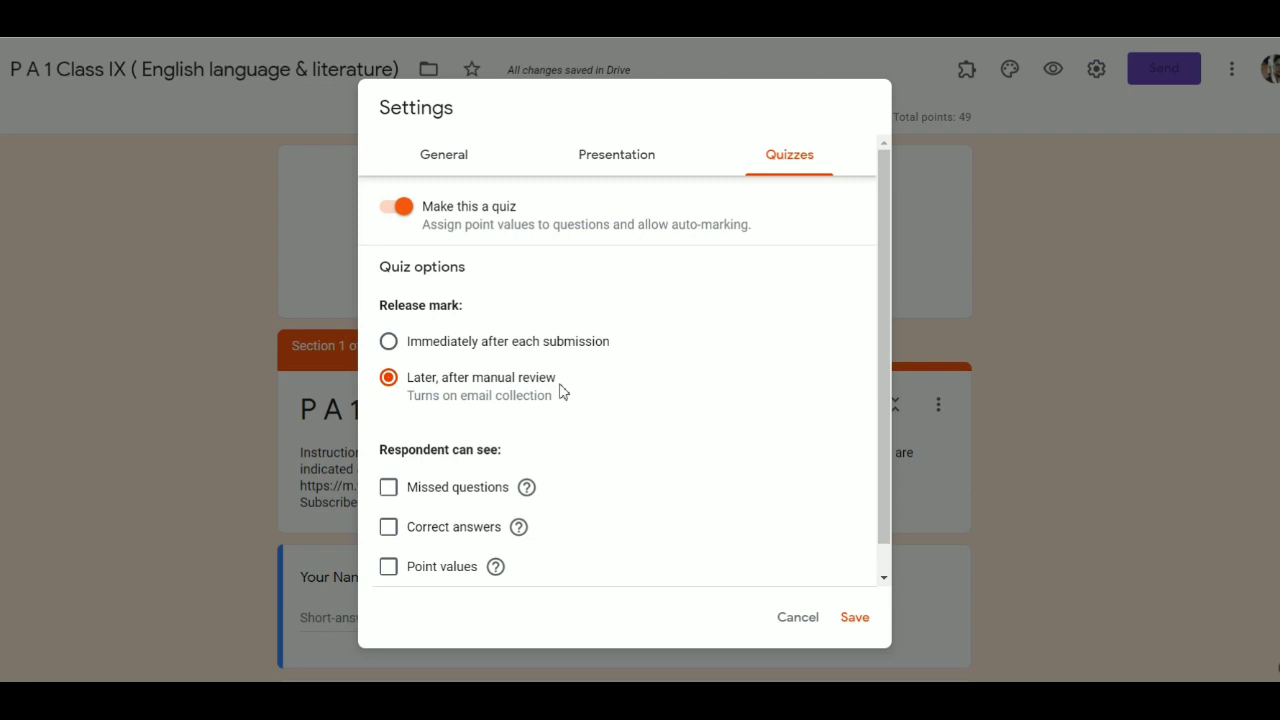
- Release marks later after manual review, hiding missed questions, correct answers and point values, then save
click(389, 343)
click(390, 380)
click(389, 342)
click(390, 488)
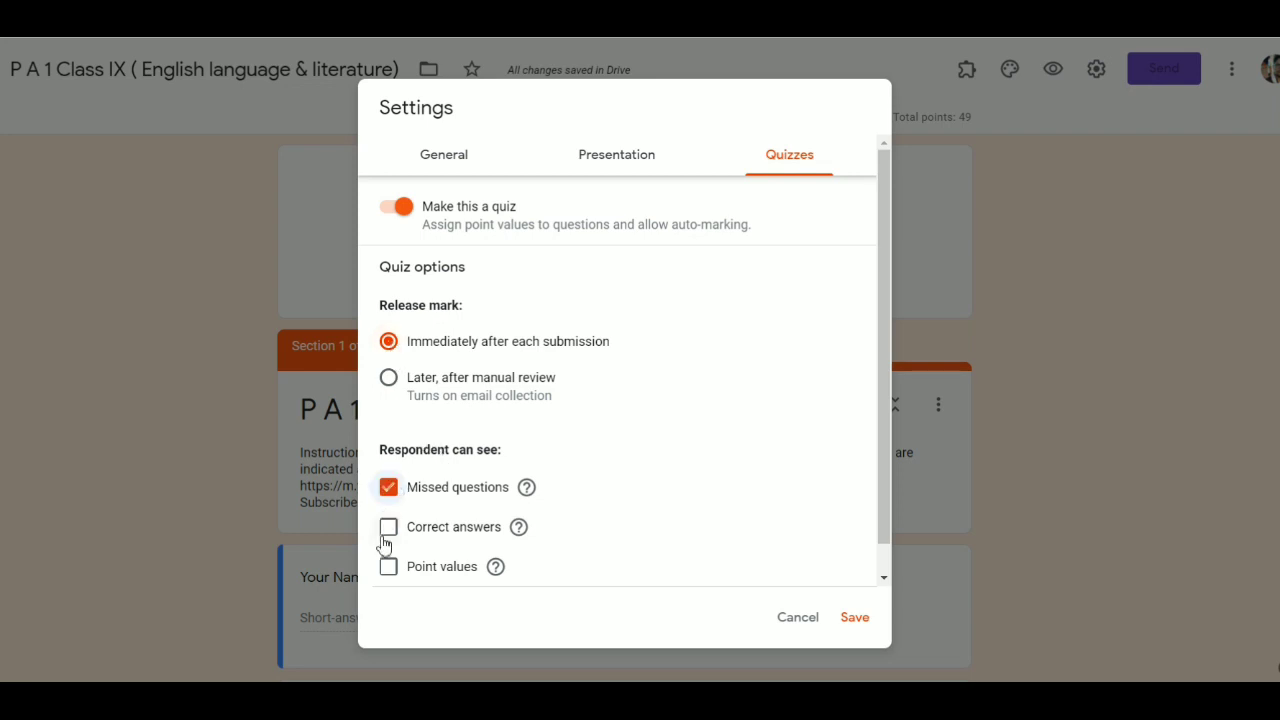
click(388, 527)
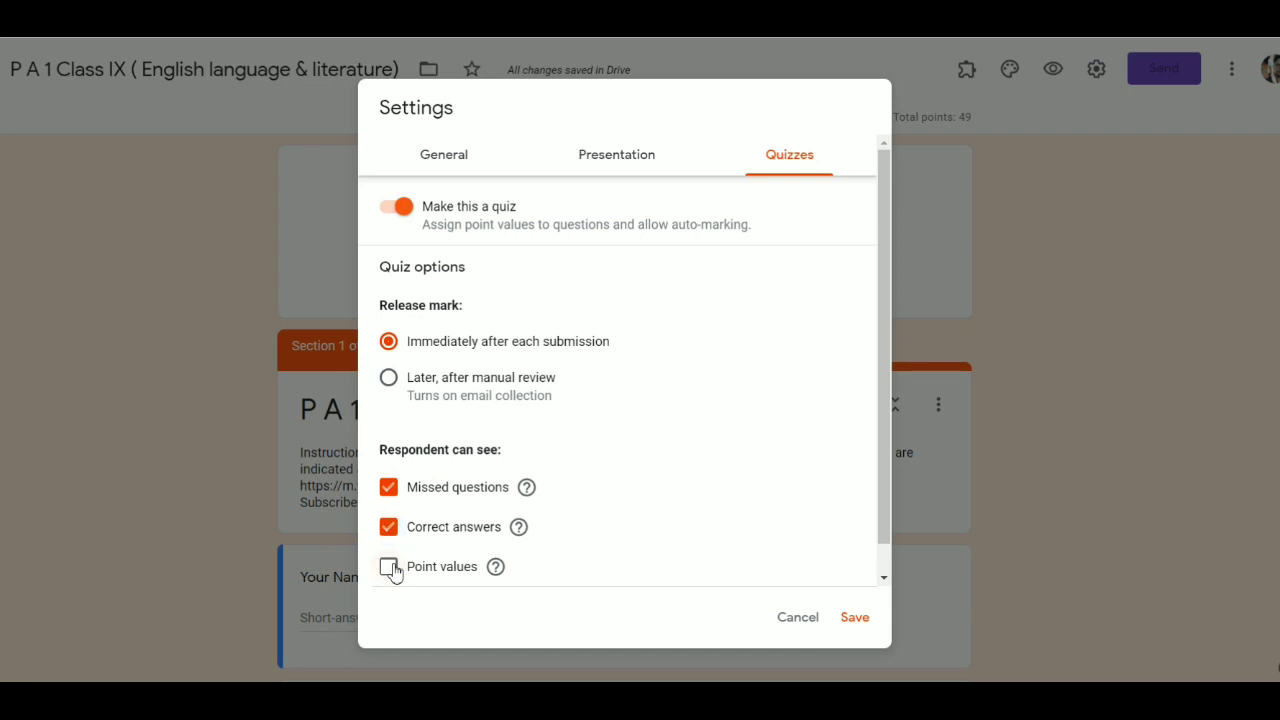
click(390, 567)
click(389, 378)
click(389, 487)
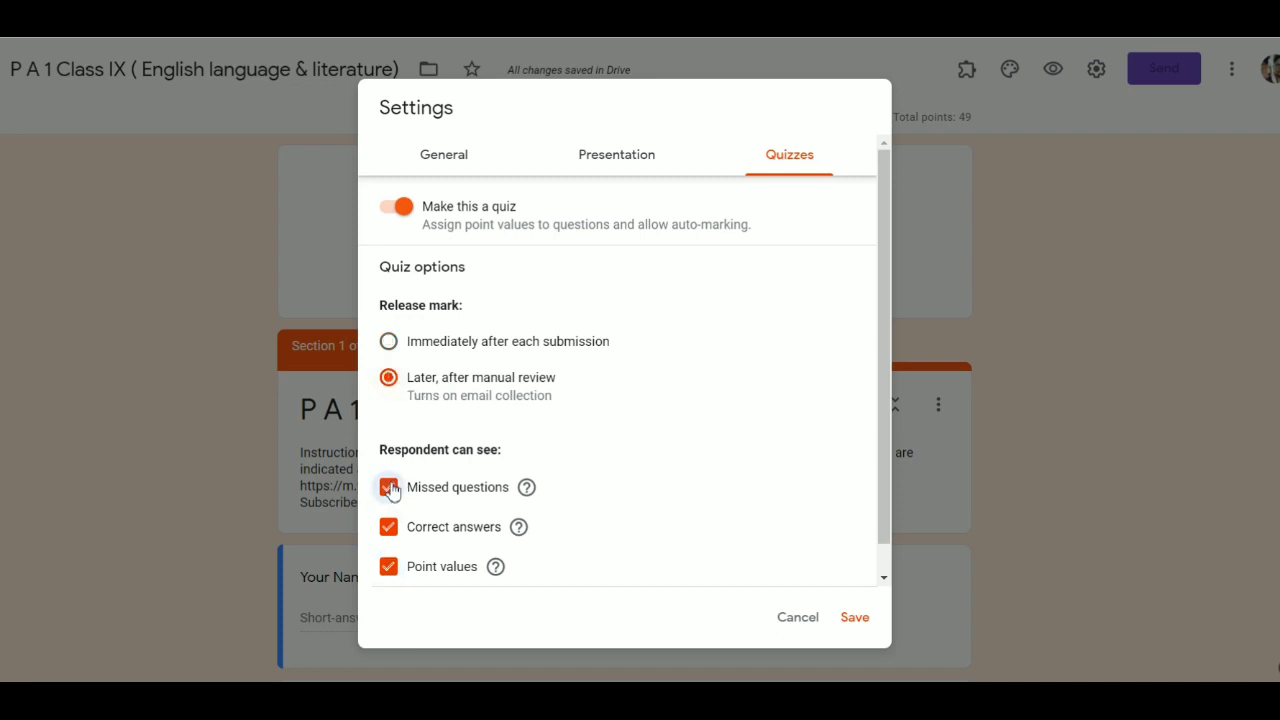
click(389, 527)
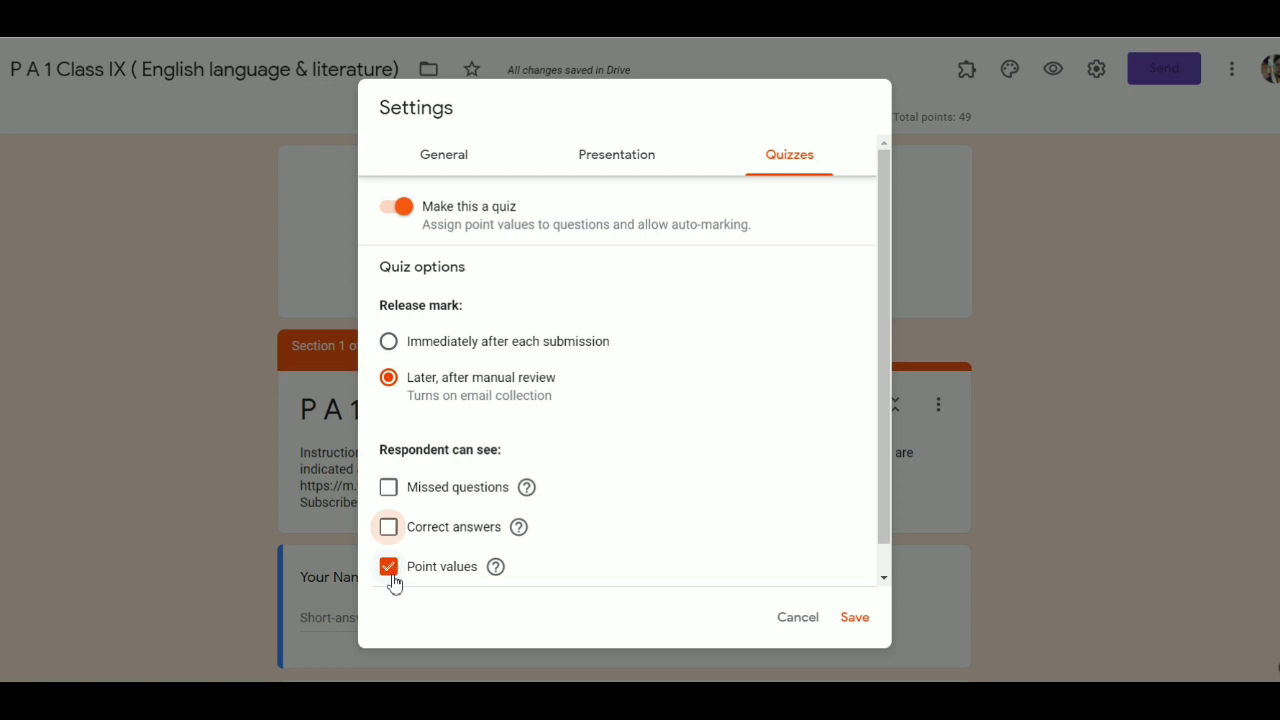
click(392, 577)
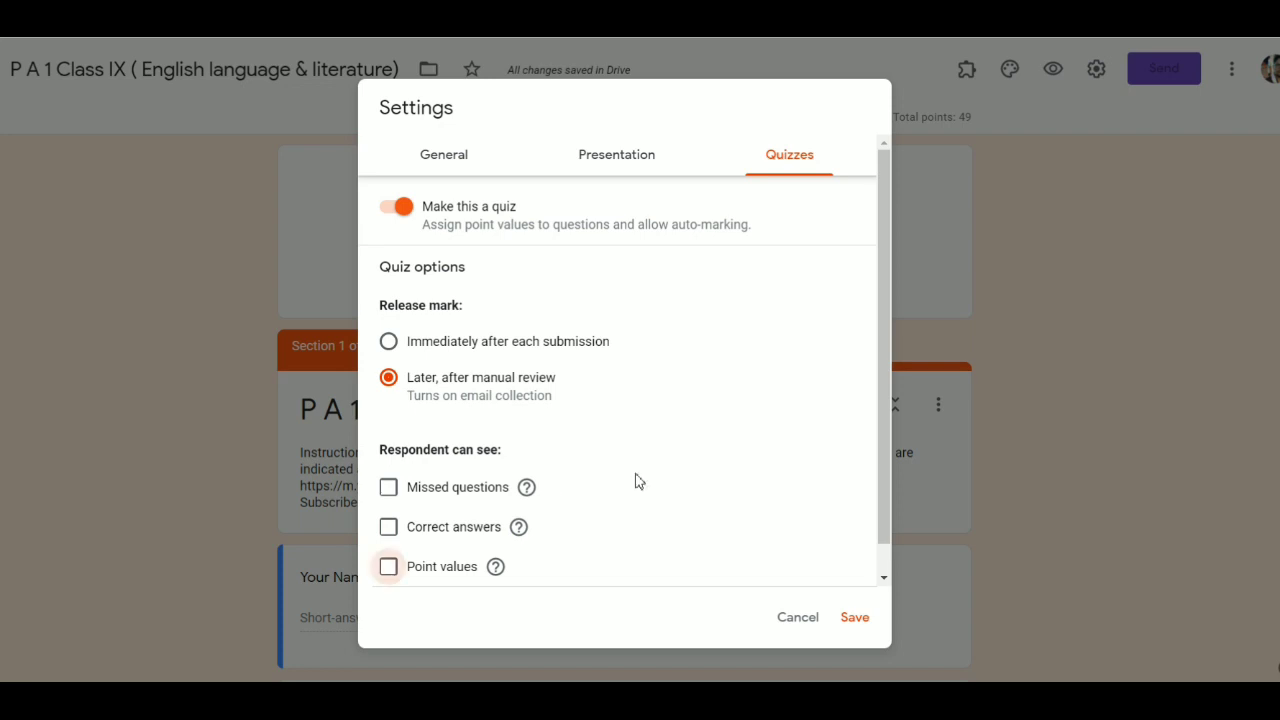
click(853, 619)
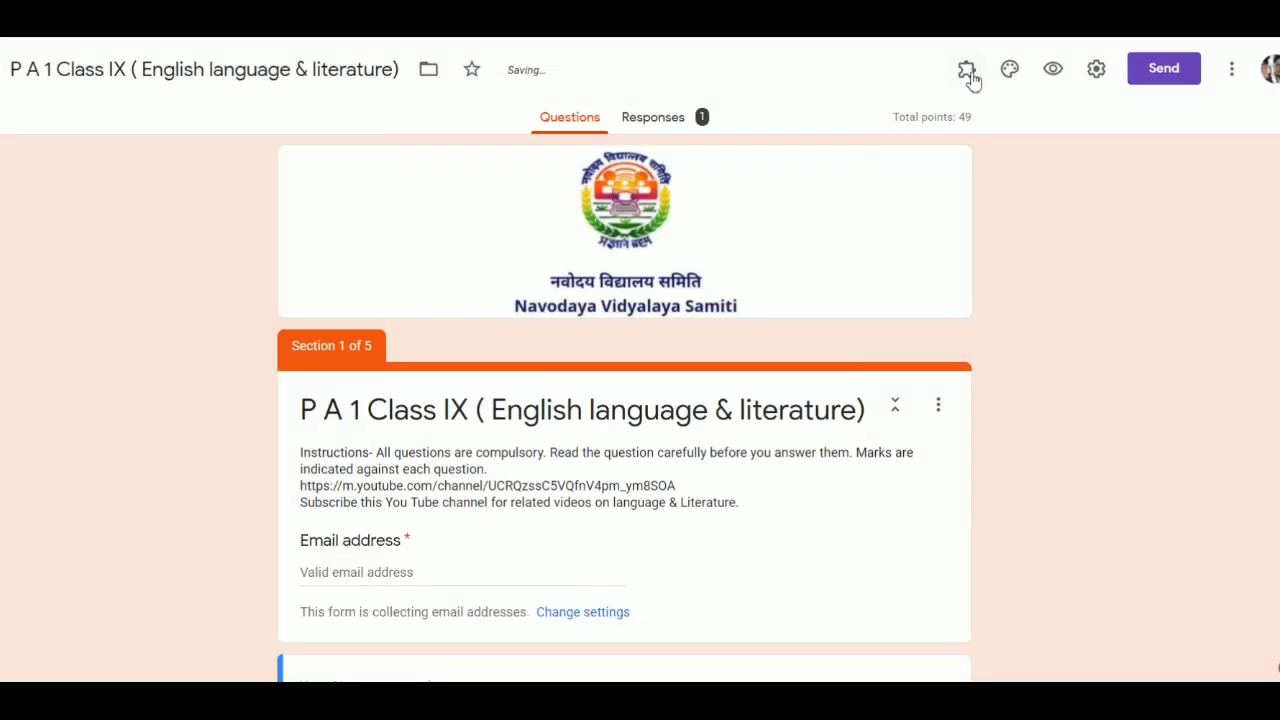
- Launch the formLimiter add-on from the Add-ons menu and bring up its Set limit options
click(968, 72)
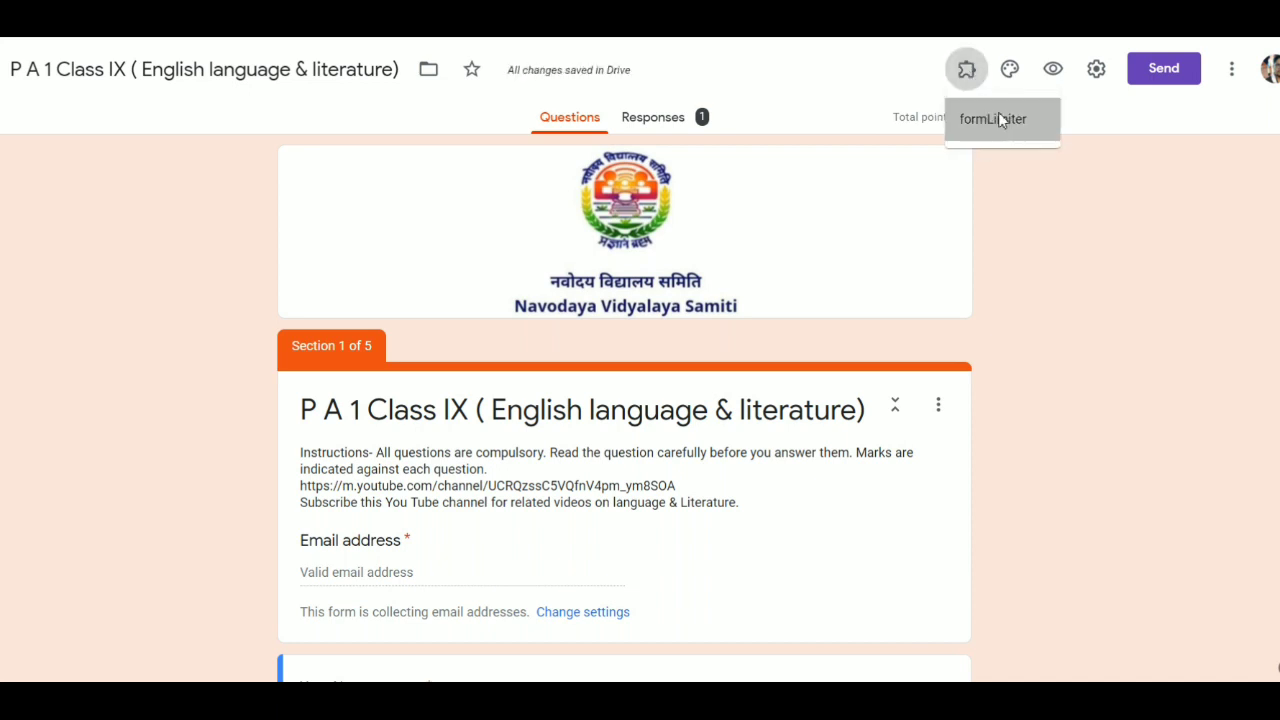
click(1000, 120)
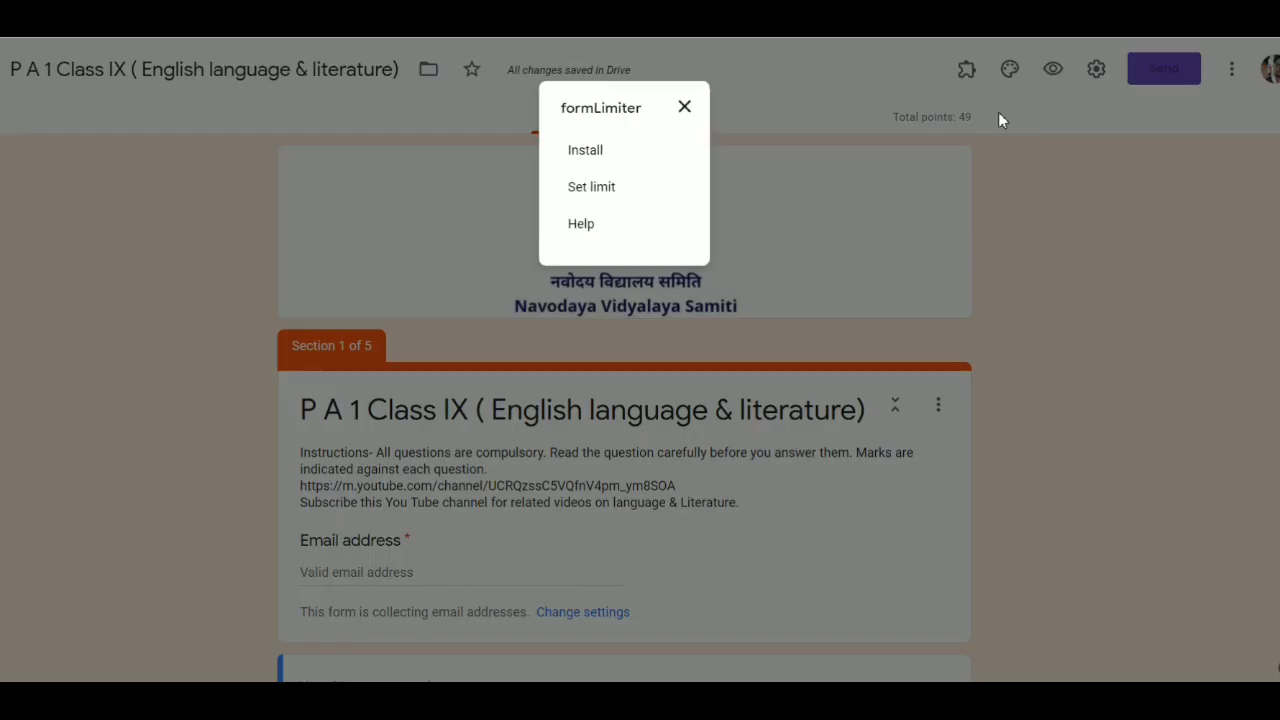
click(602, 195)
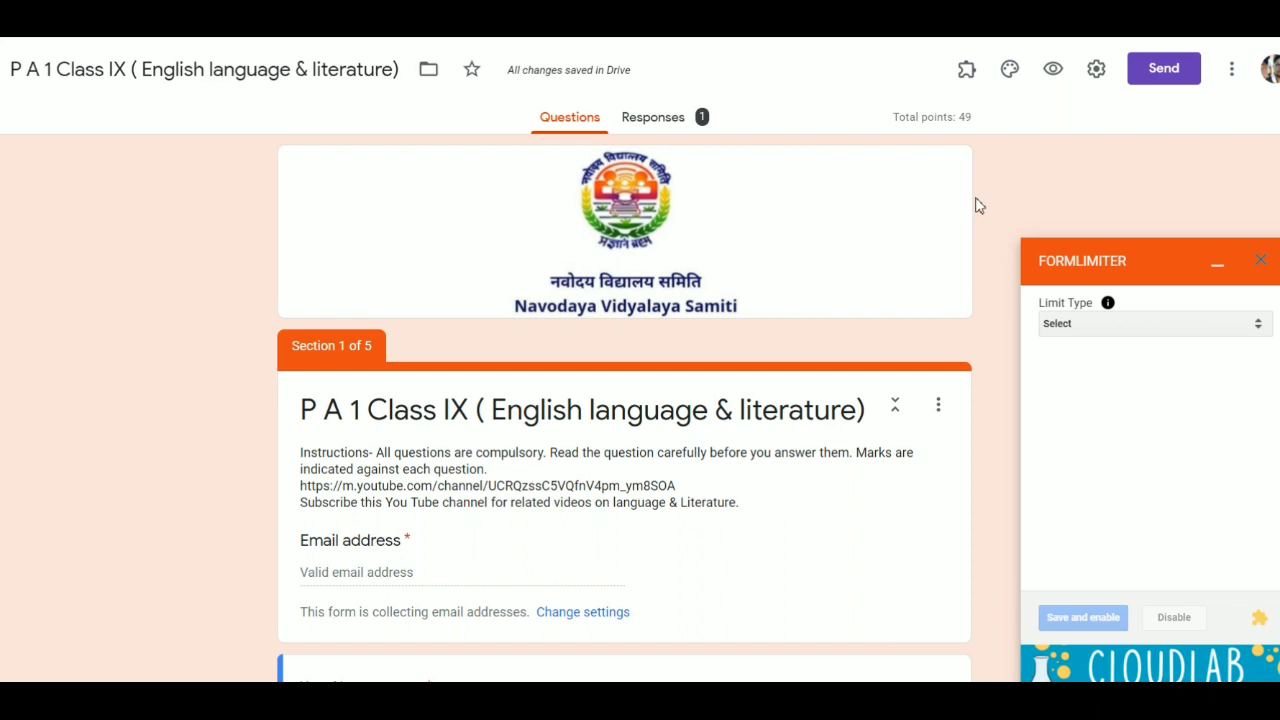
- Set a date-and-time limit closing the form 08/19/2020 at 11:30 AM, enable it, and view Responses
click(1258, 333)
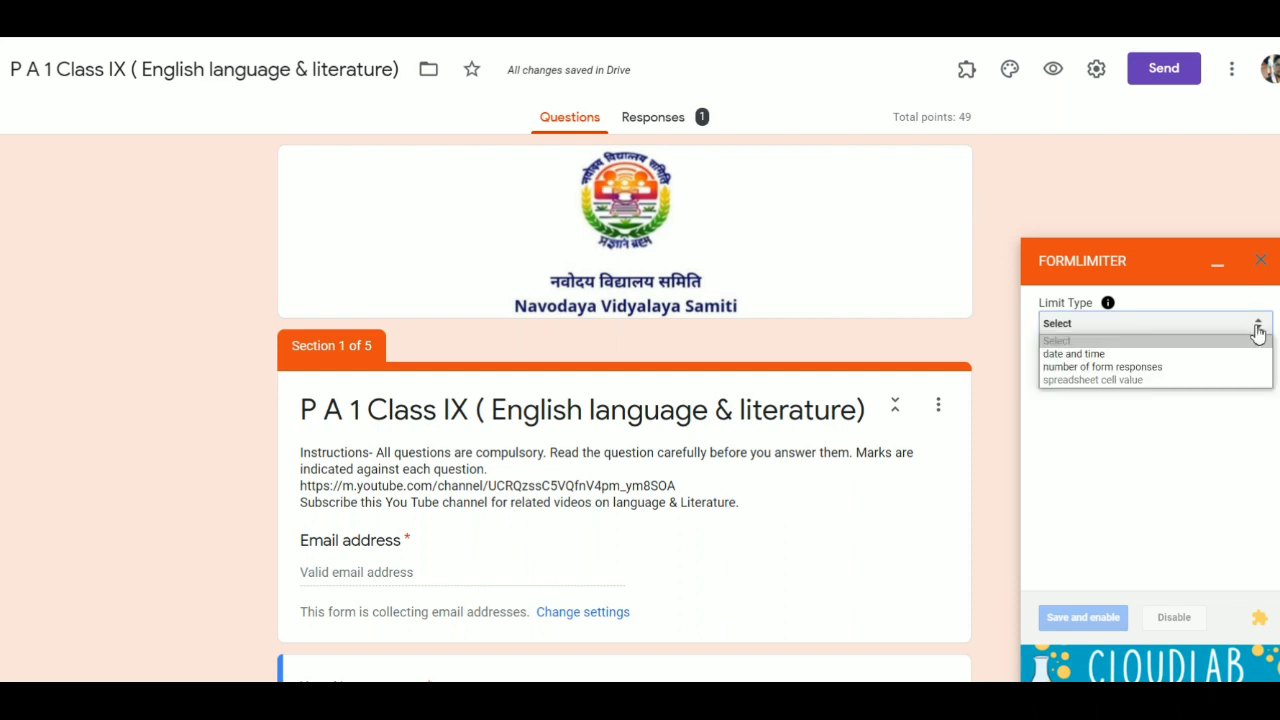
click(1098, 358)
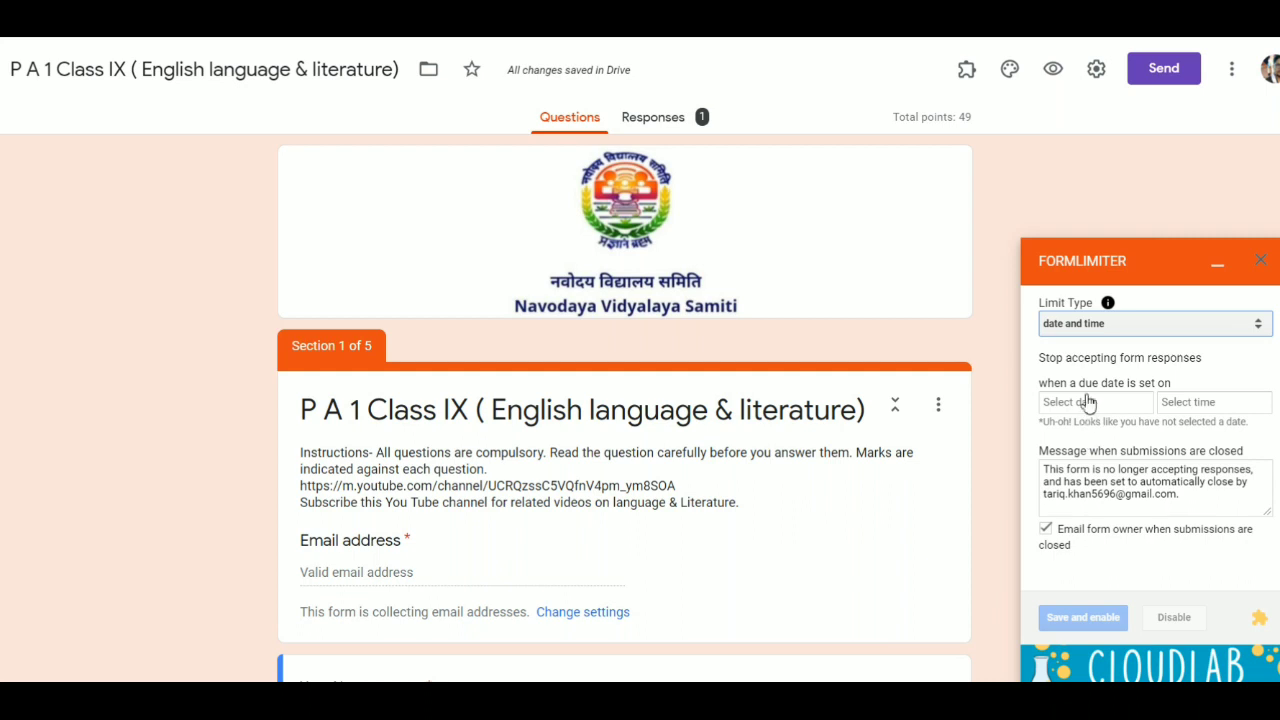
click(1088, 402)
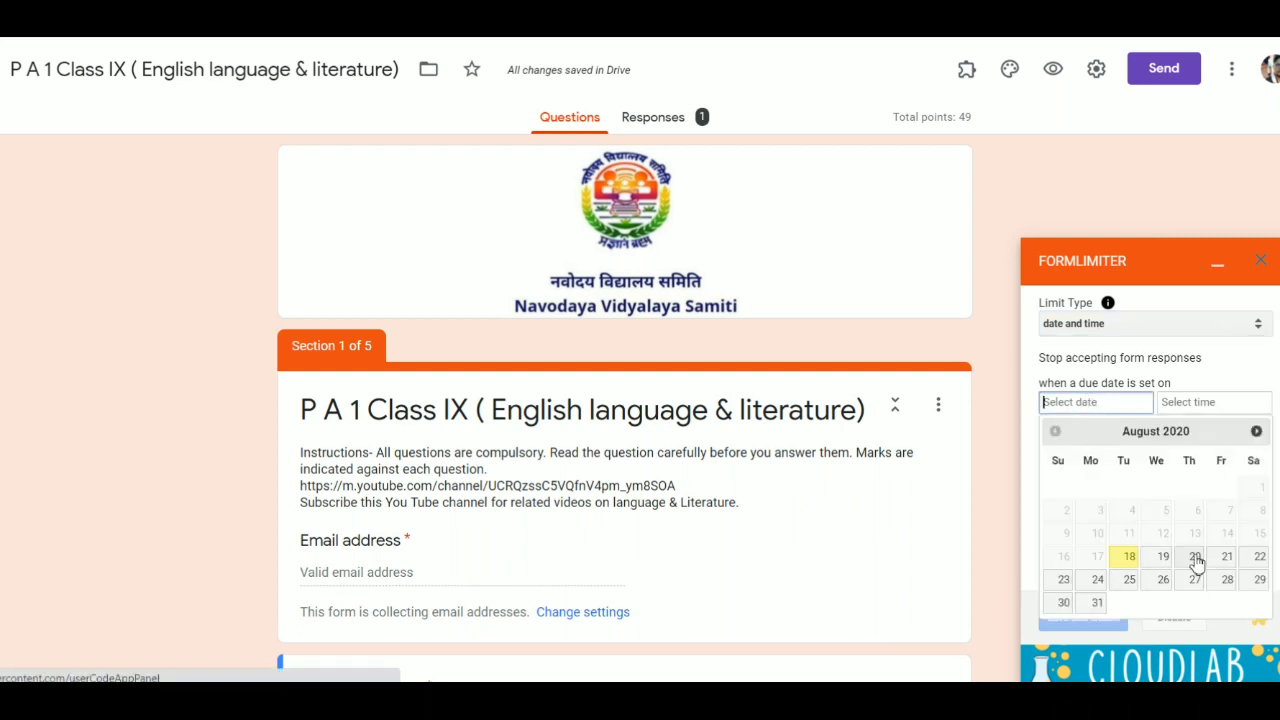
click(1163, 556)
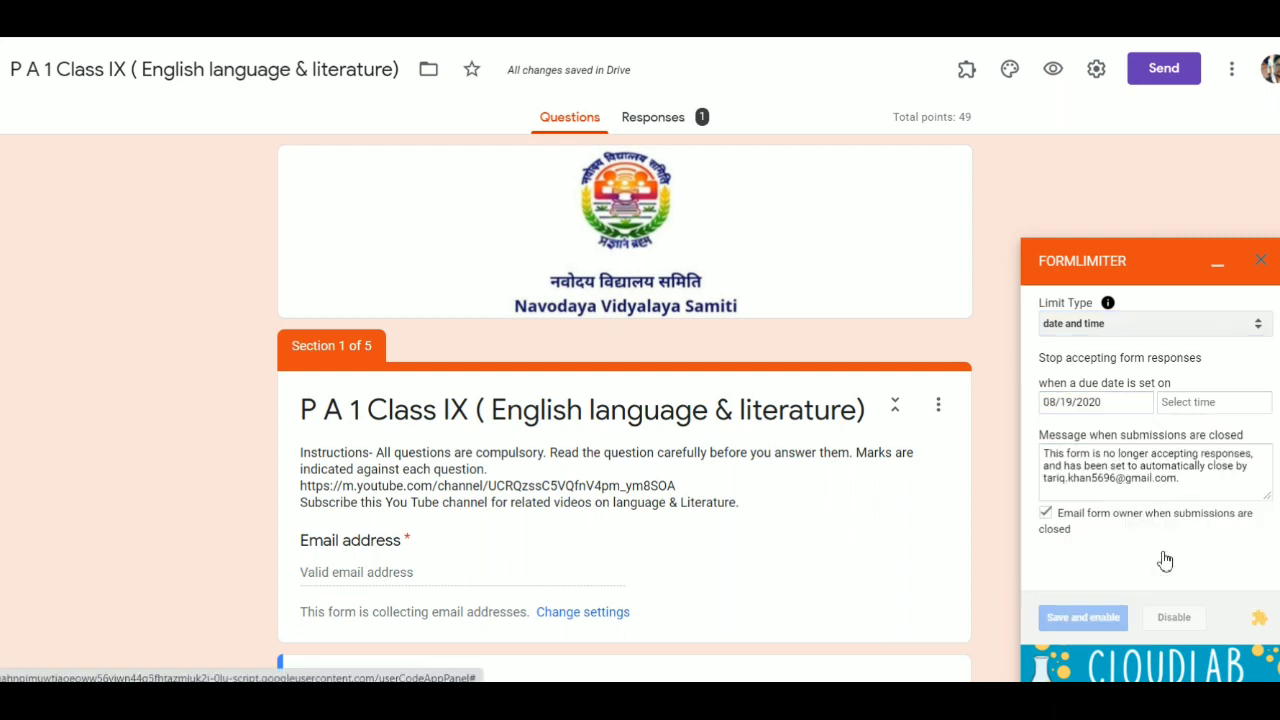
click(1218, 402)
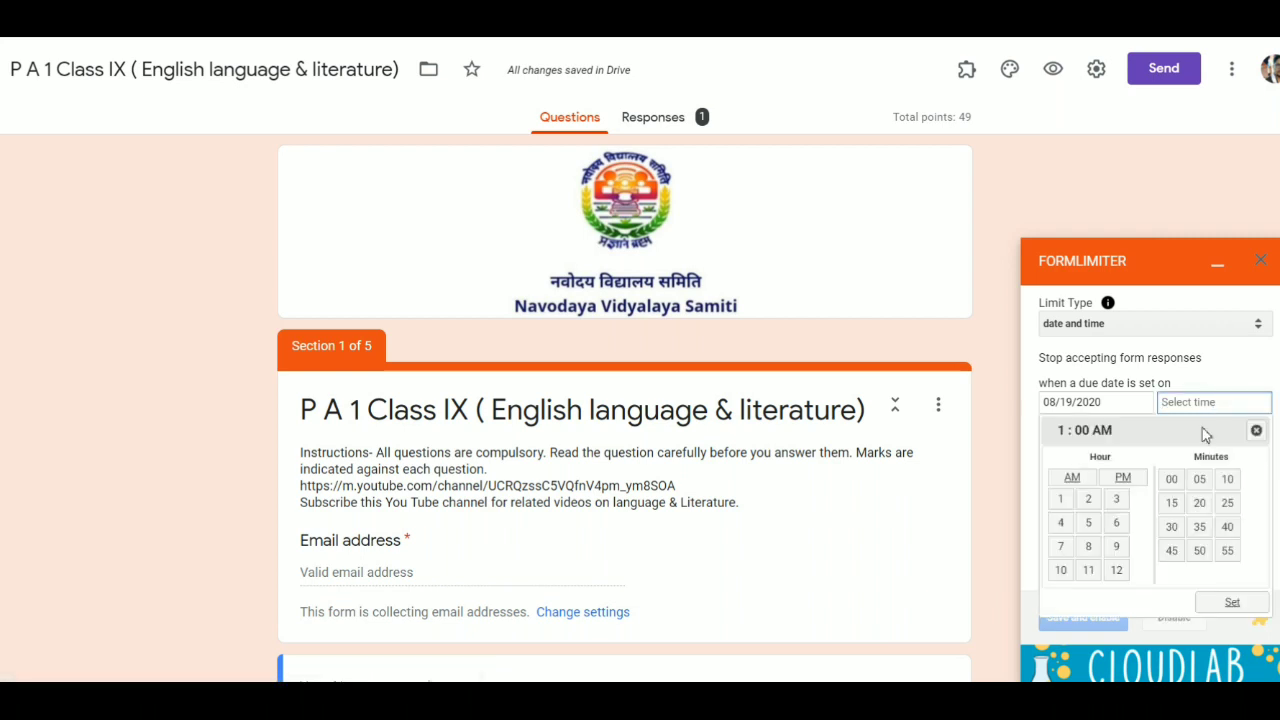
click(1088, 570)
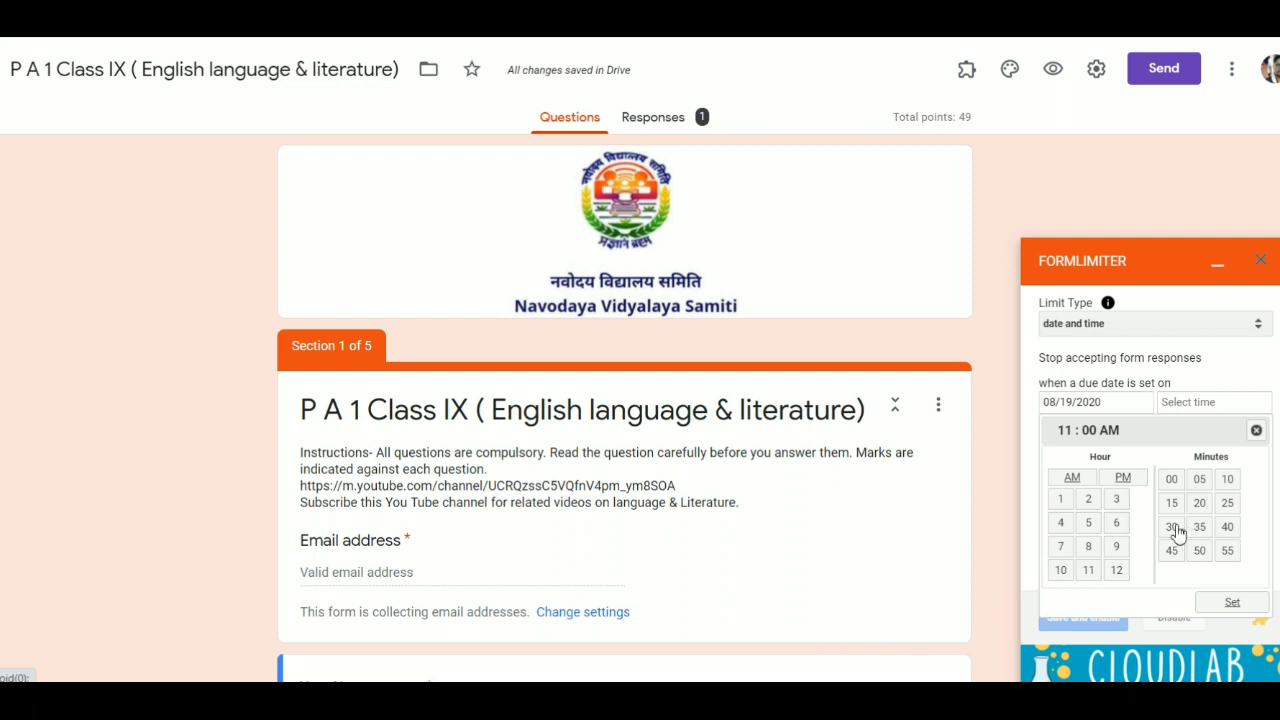
click(1229, 604)
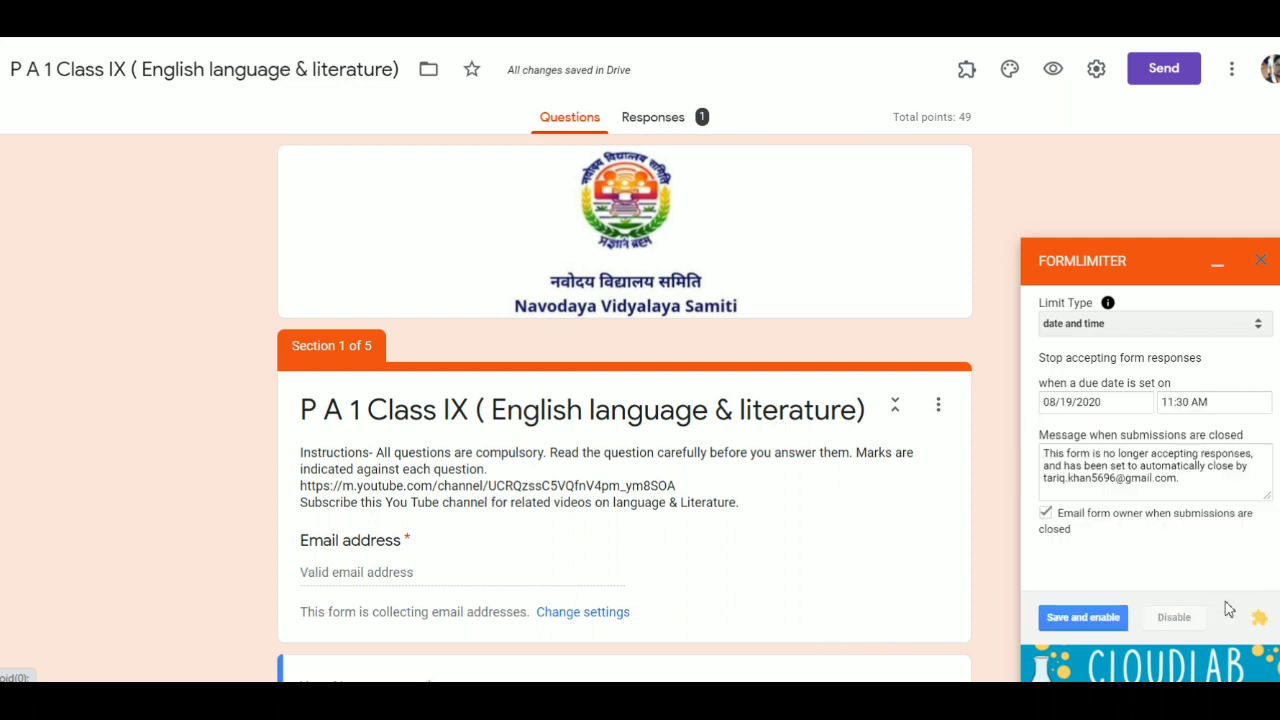
click(1086, 620)
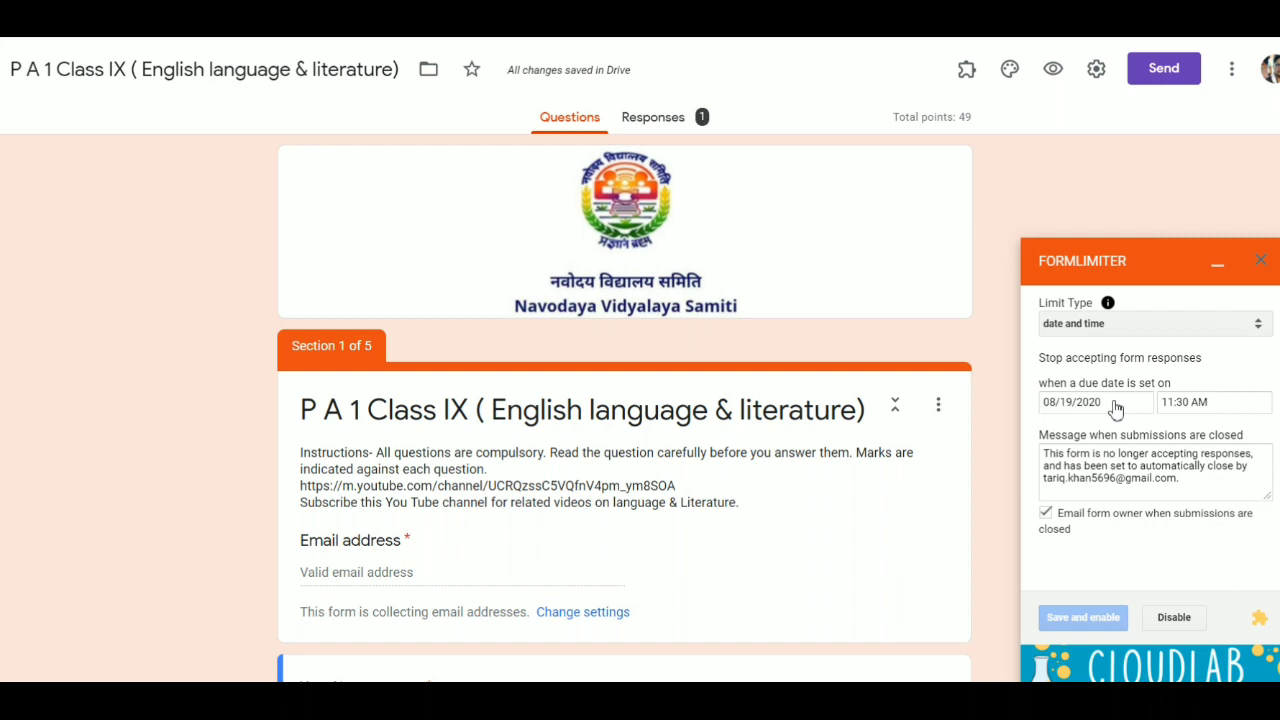
click(1218, 264)
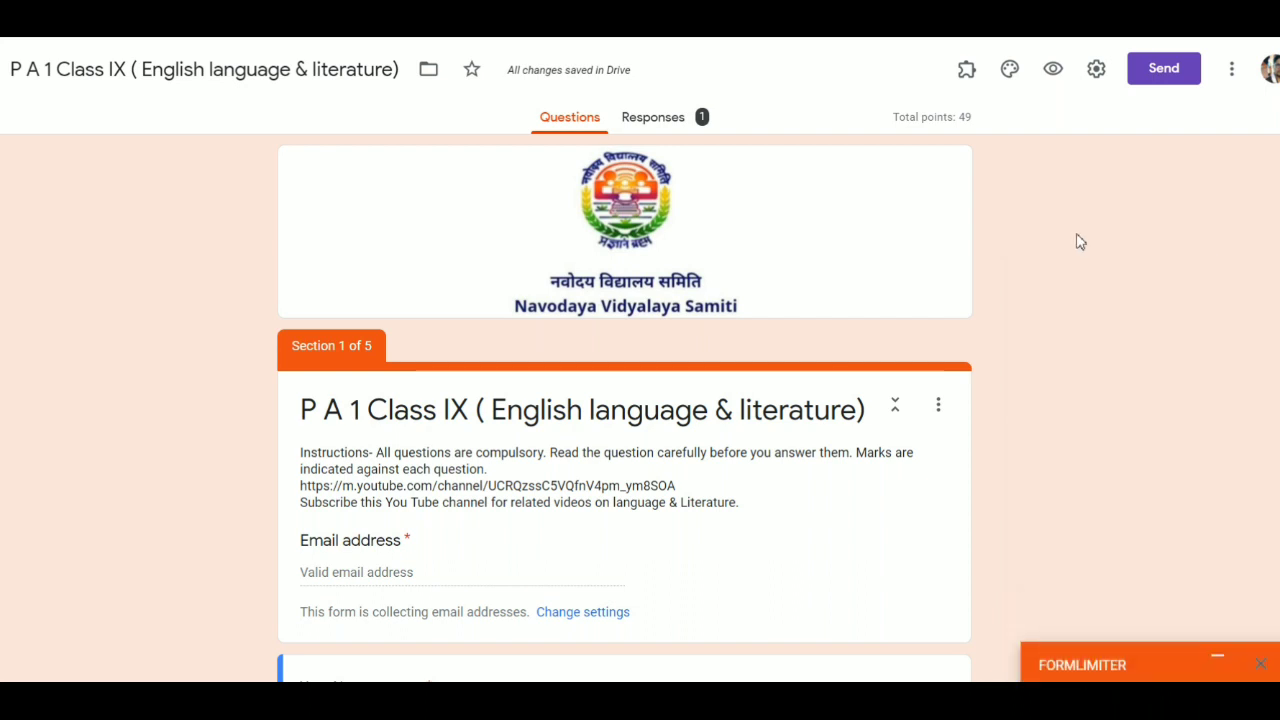
click(679, 132)
- Choose to create a new spreadsheet, named after the quiz, as the response destination
scroll(694, 325, down, 1)
scroll(694, 325, up, 1)
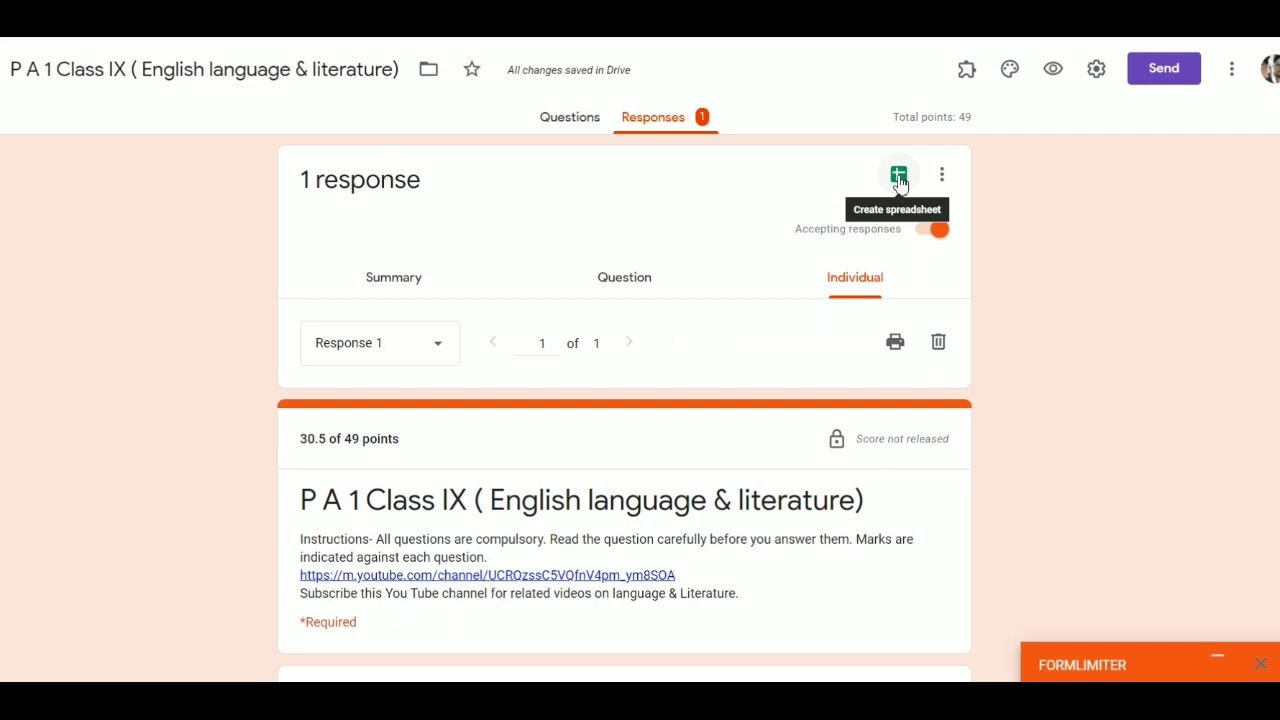
click(899, 180)
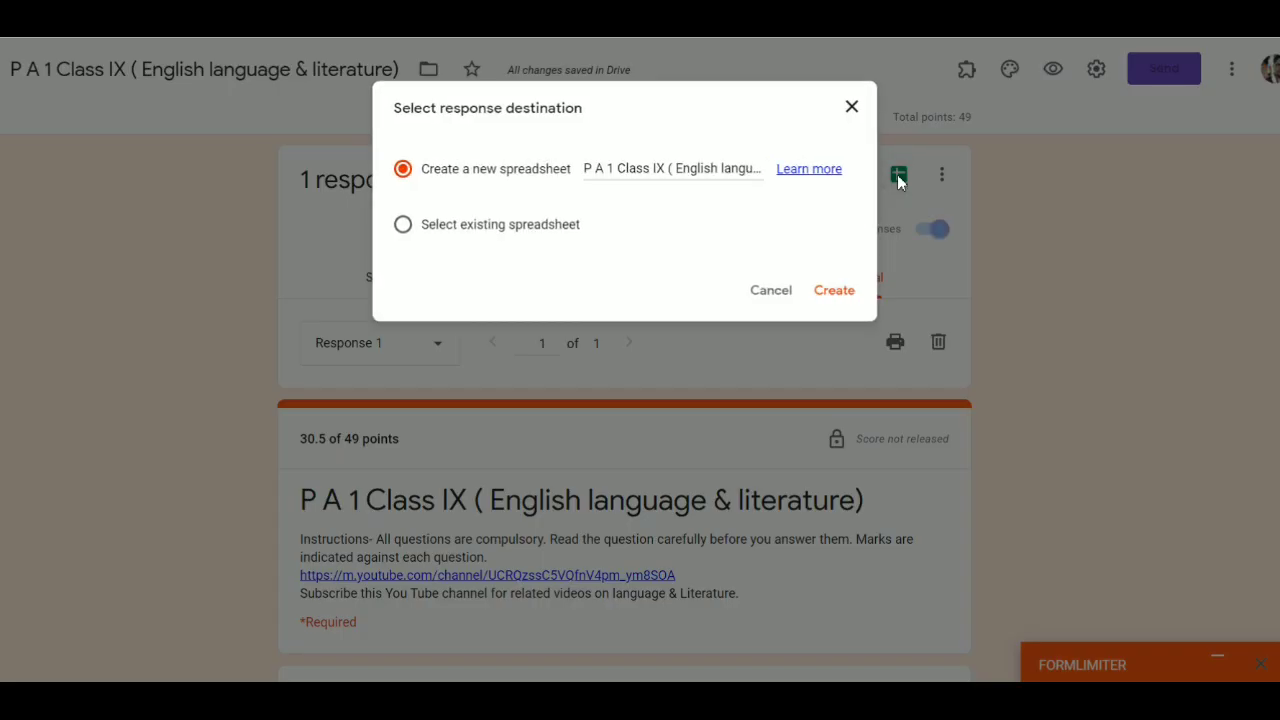
click(830, 295)
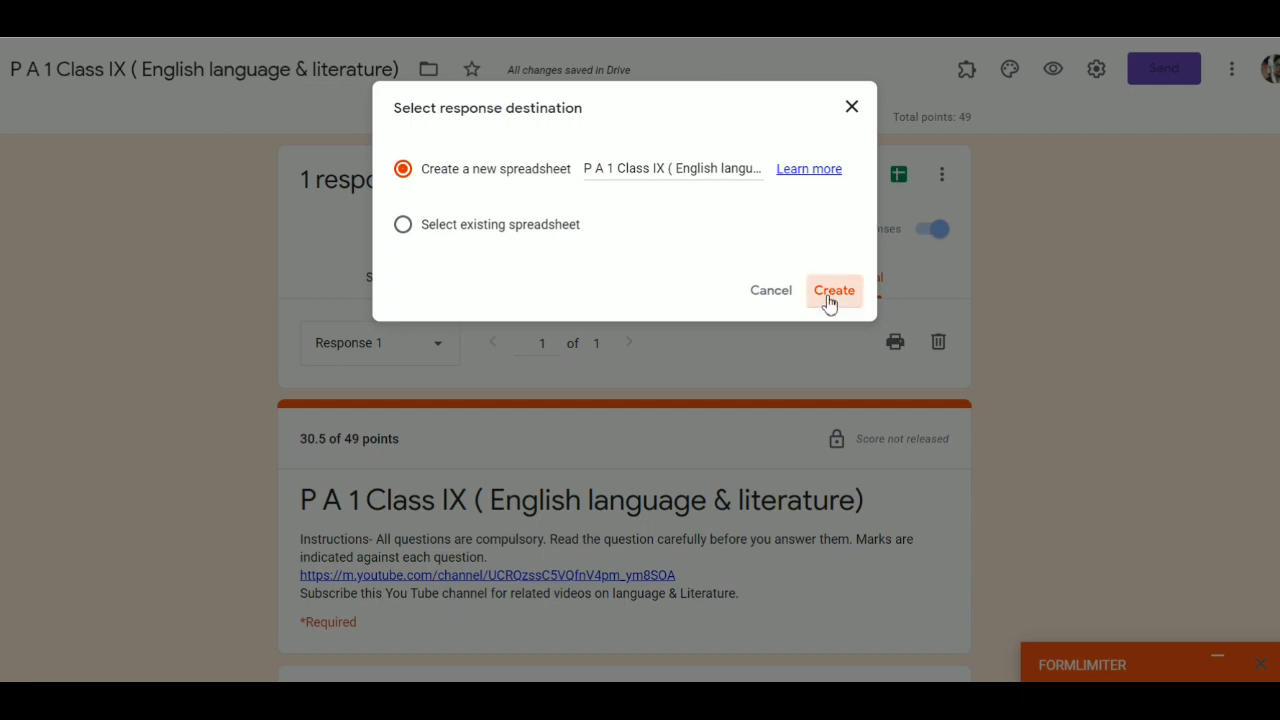